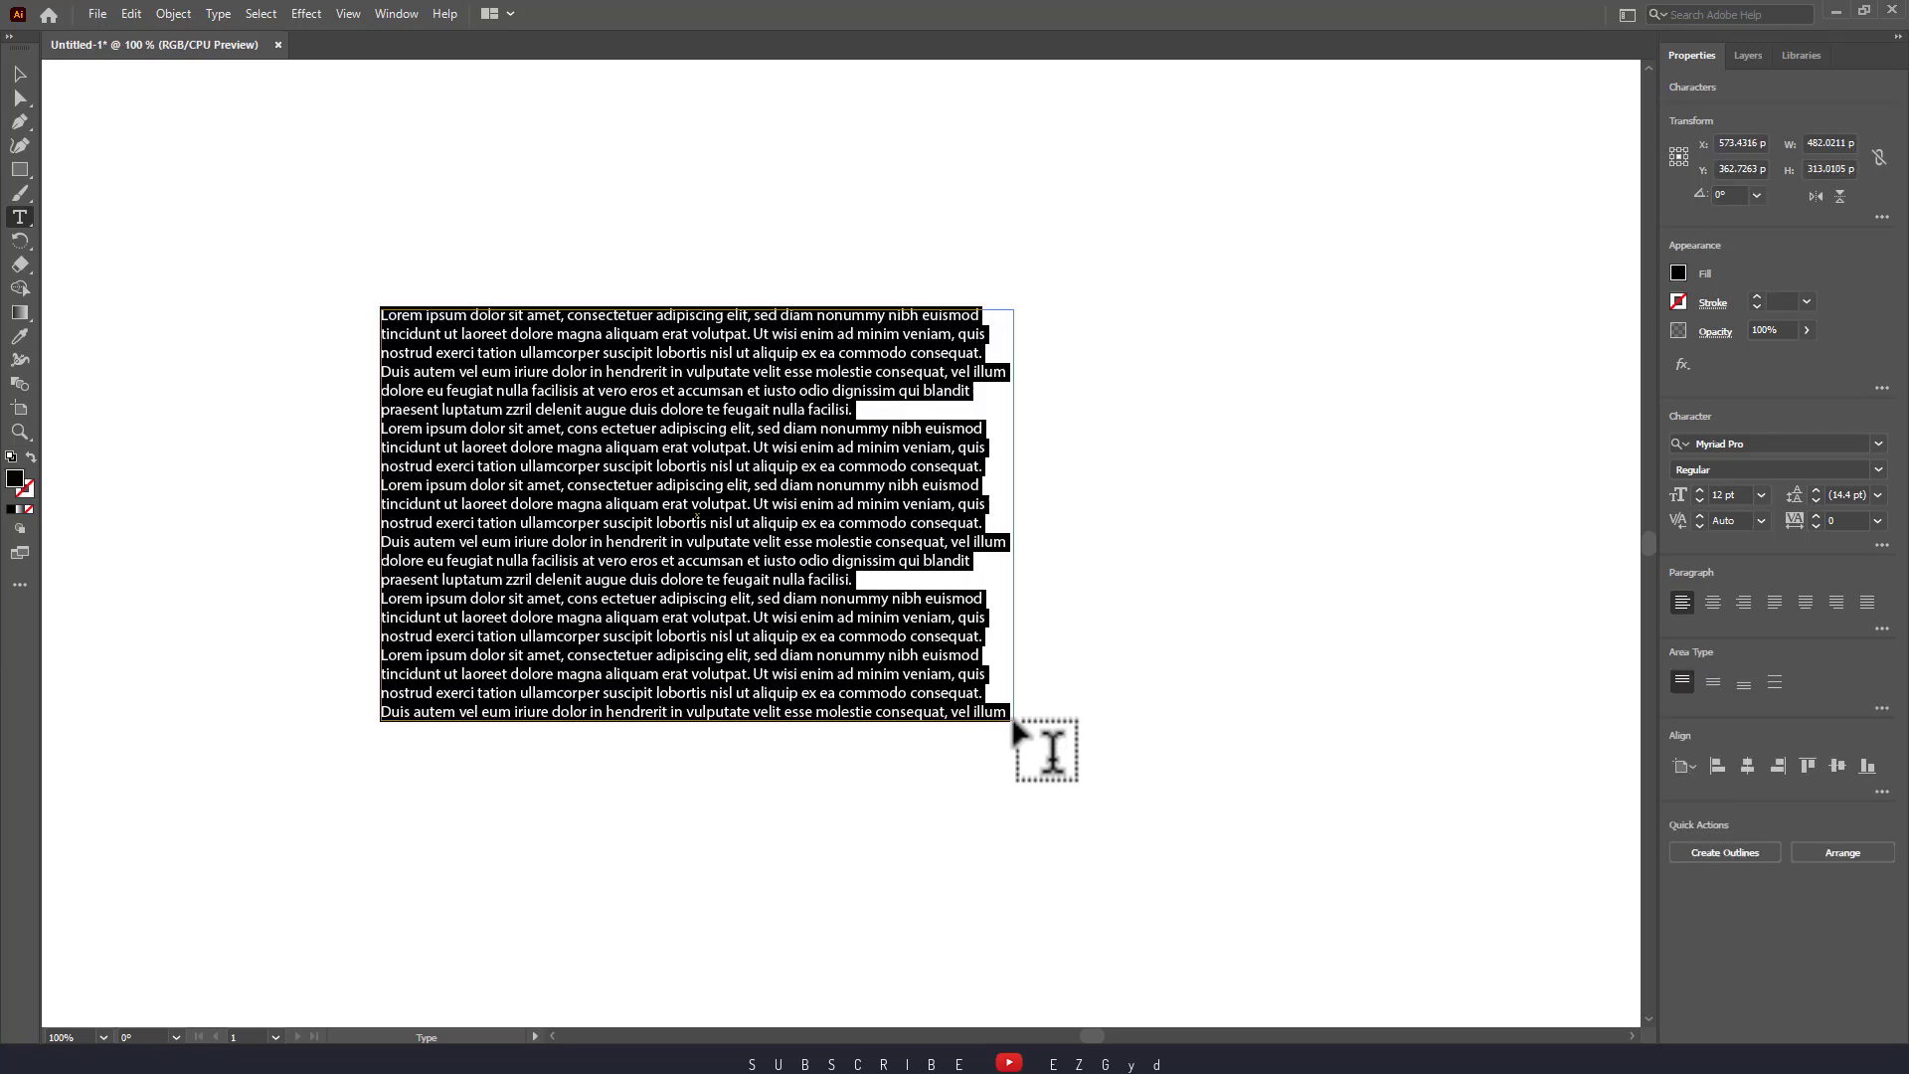
- Justify the paragraphs in the lorem ipsum text box with the last line aligned left
{"action": "left_click", "coordinate": [18, 72]}
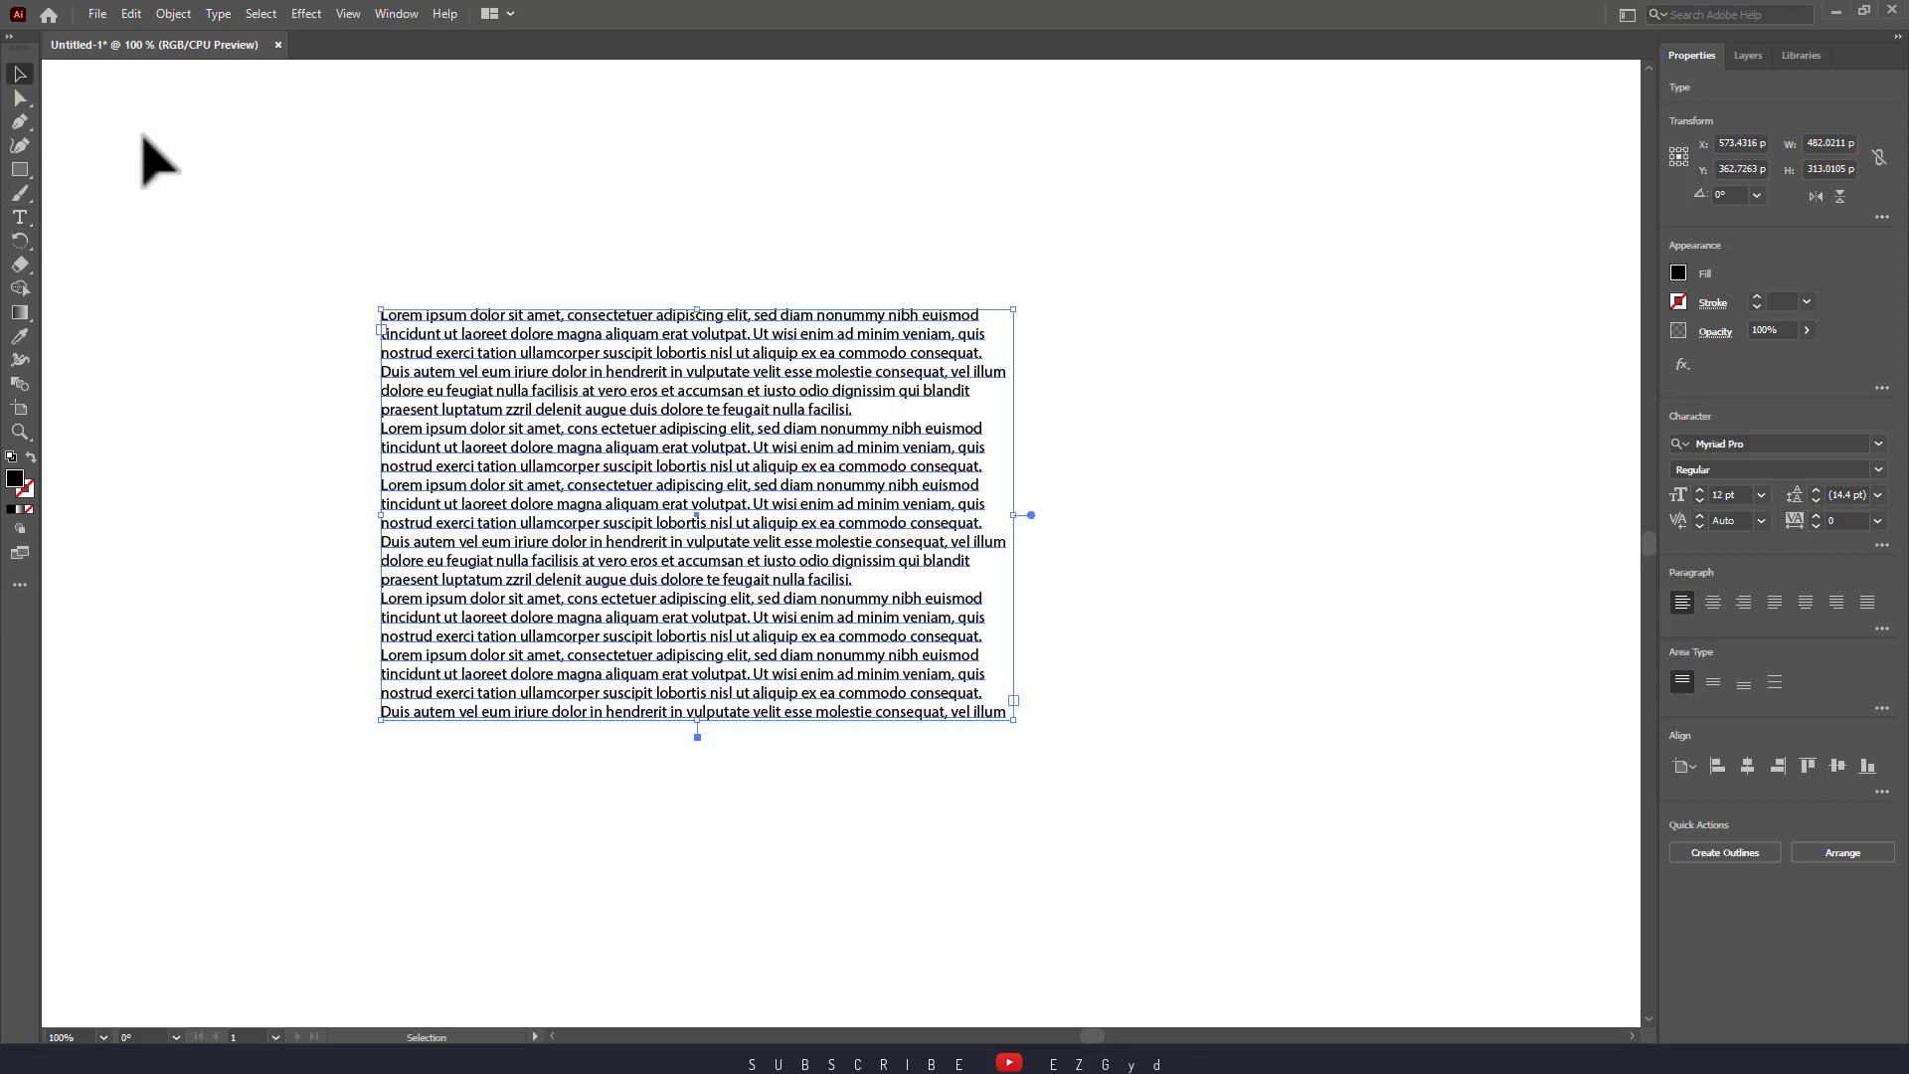
{"action": "left_click", "coordinate": [1262, 316]}
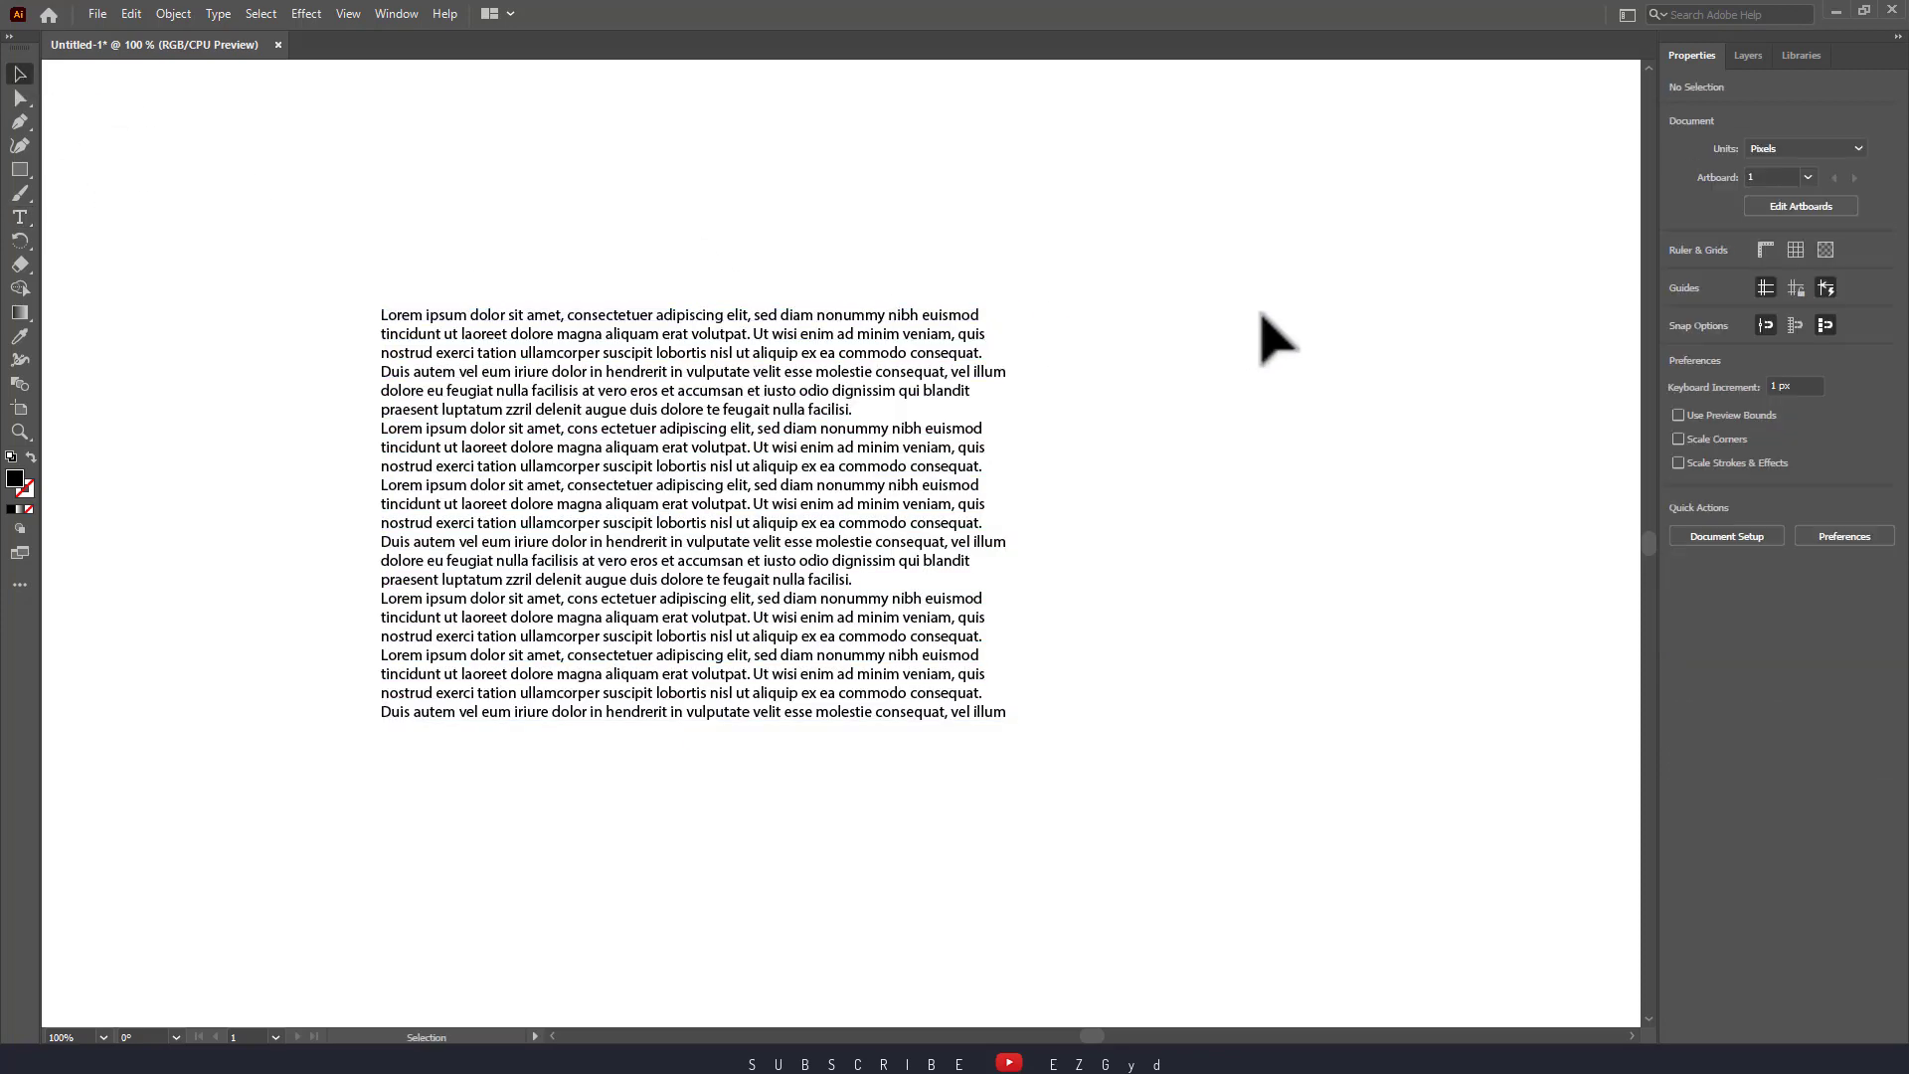
{"action": "left_click", "coordinate": [924, 449]}
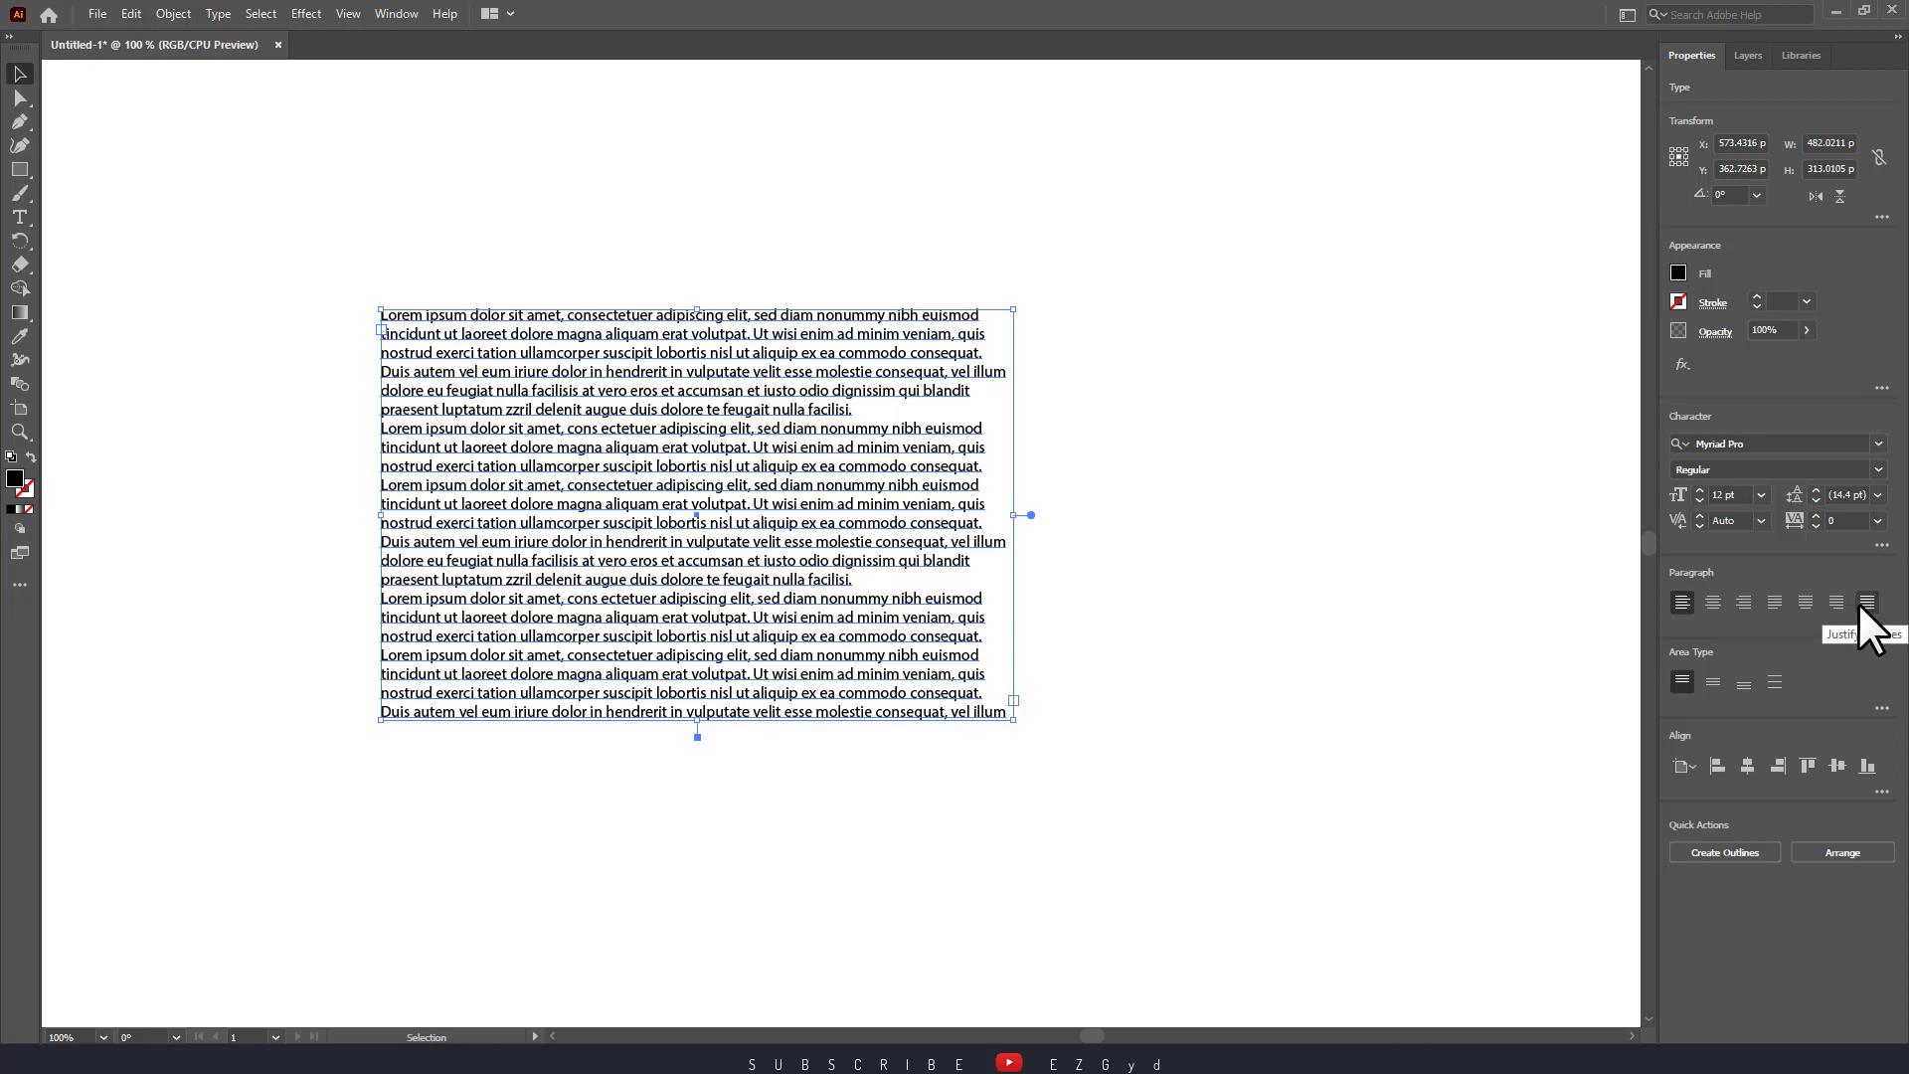
{"action": "left_click", "coordinate": [1775, 604]}
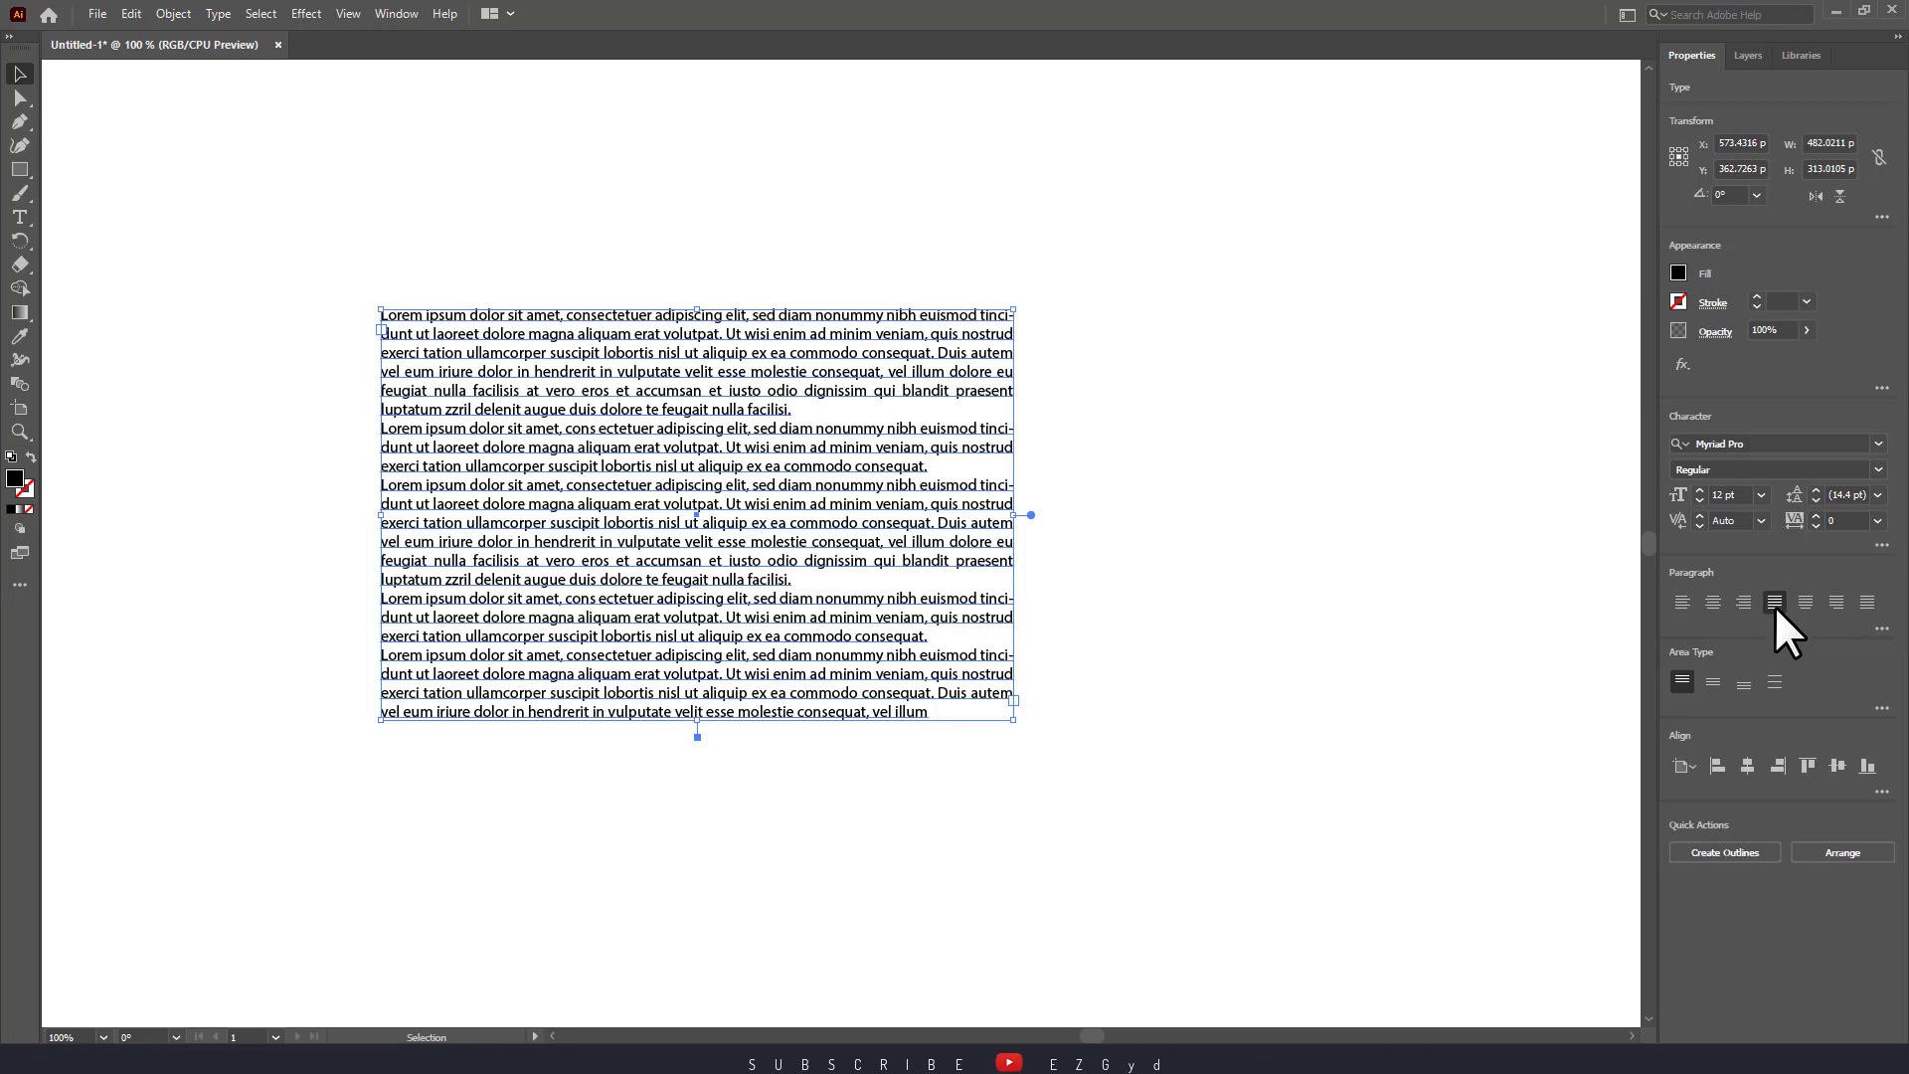
- Move the text box farther right and cycle its justification through last line centered, last line aligned right, and all lines justified
{"action": "left_click_drag", "start_coordinate": [771, 427], "coordinate": [1531, 601]}
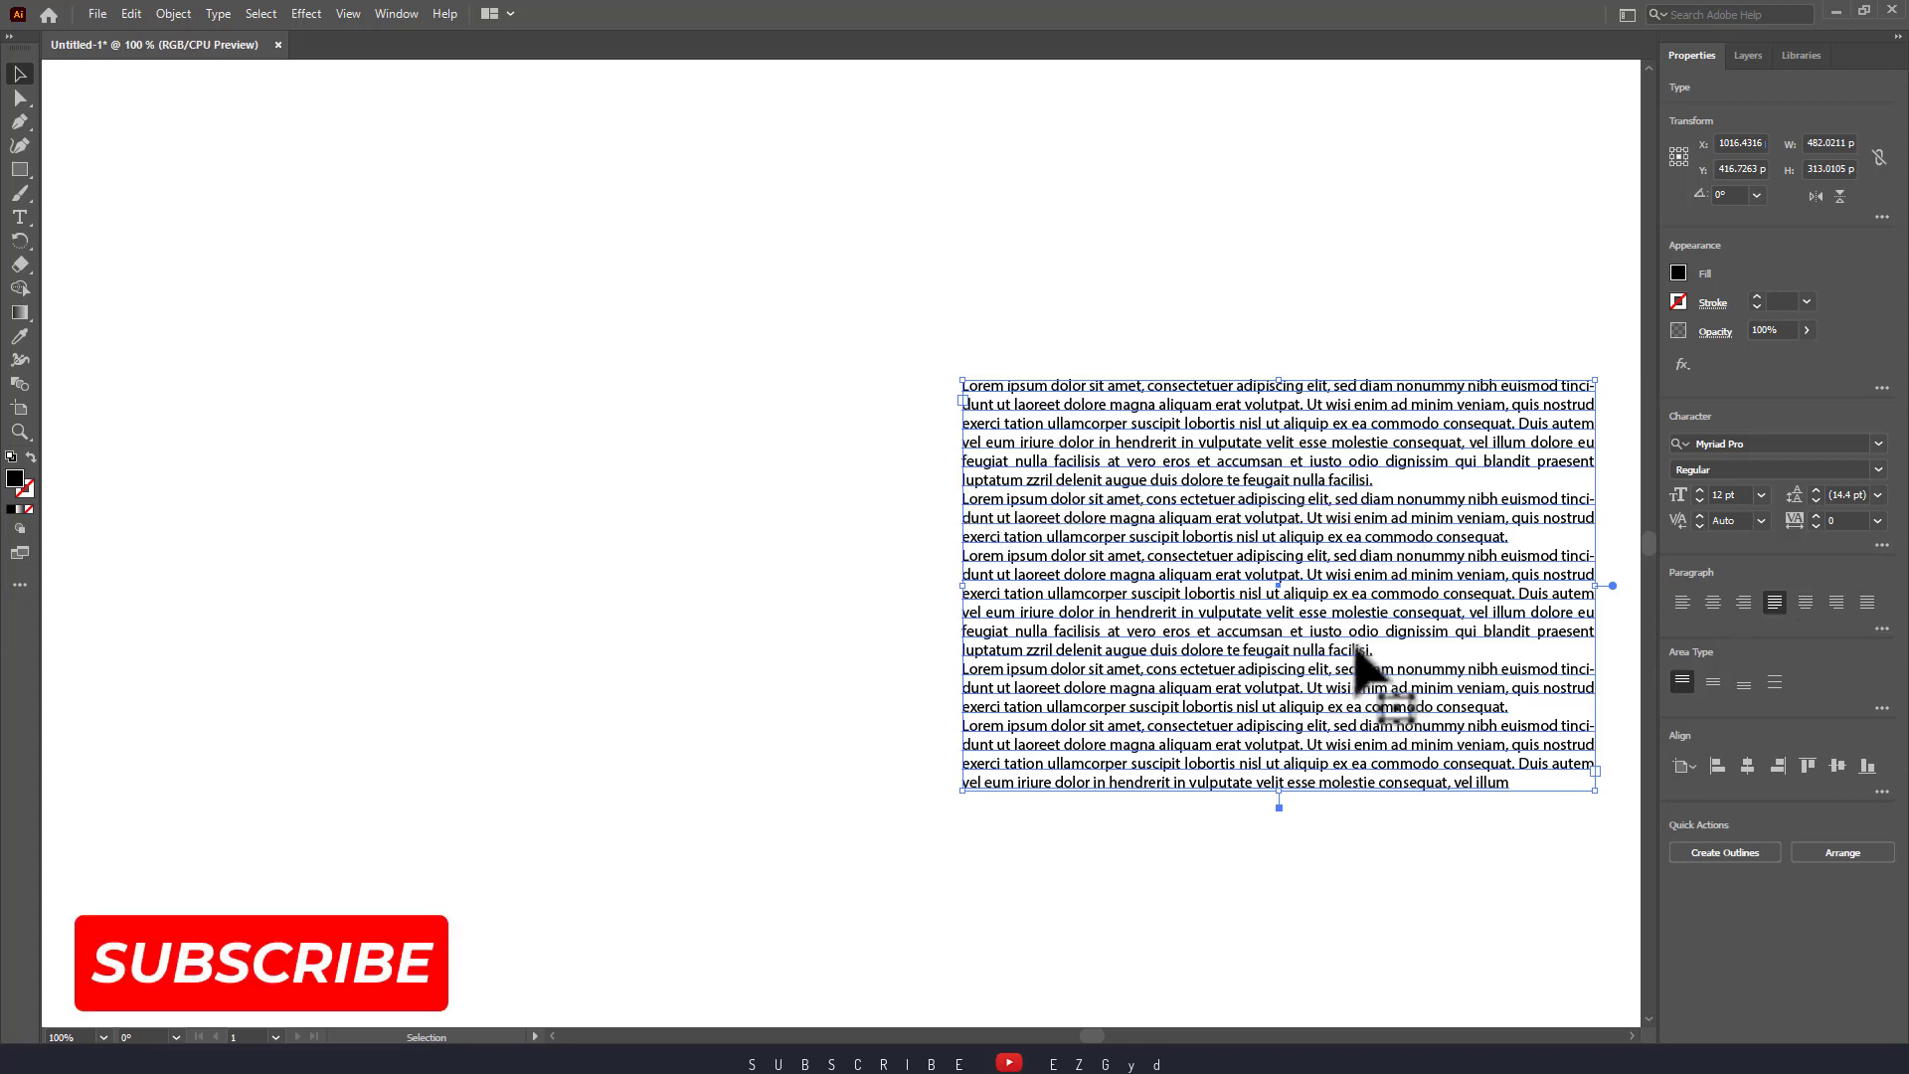
{"action": "left_click", "coordinate": [1802, 604]}
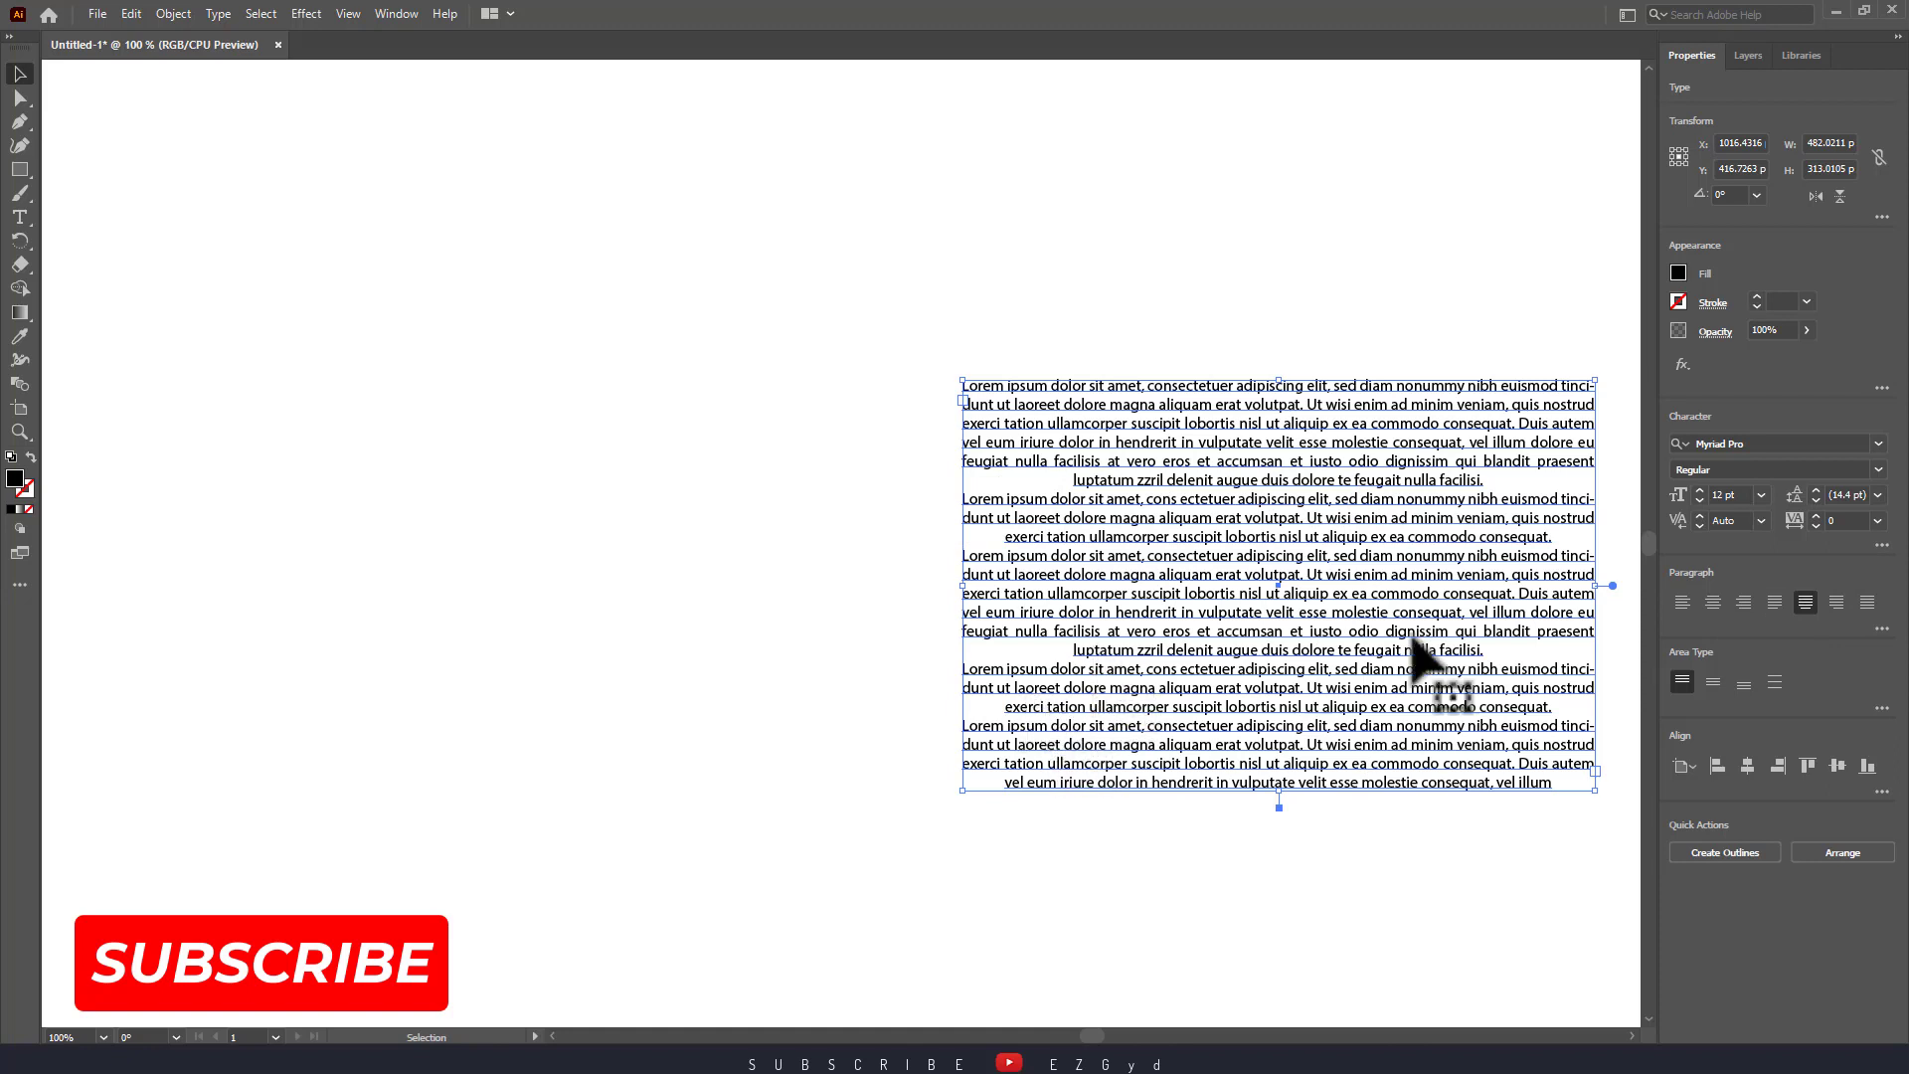
{"action": "left_click", "coordinate": [1834, 603]}
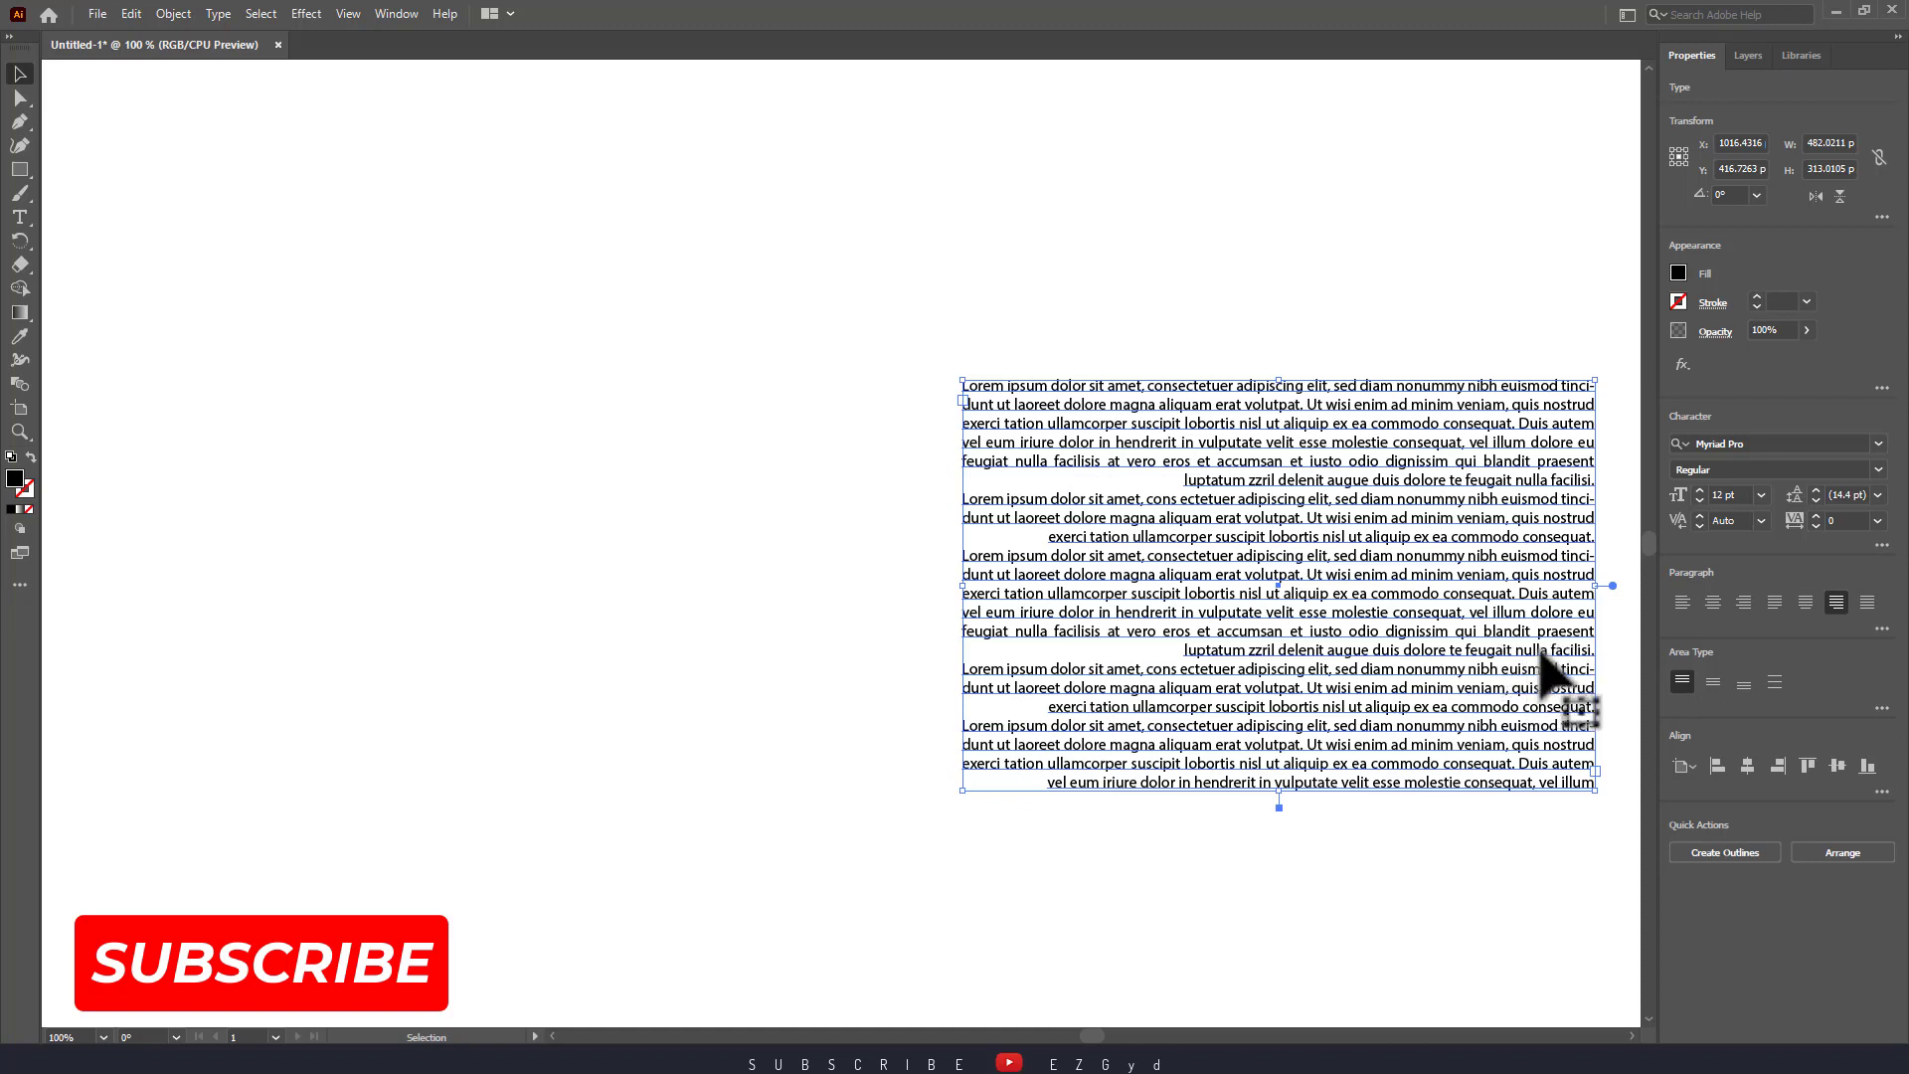
{"action": "left_click", "coordinate": [1867, 602]}
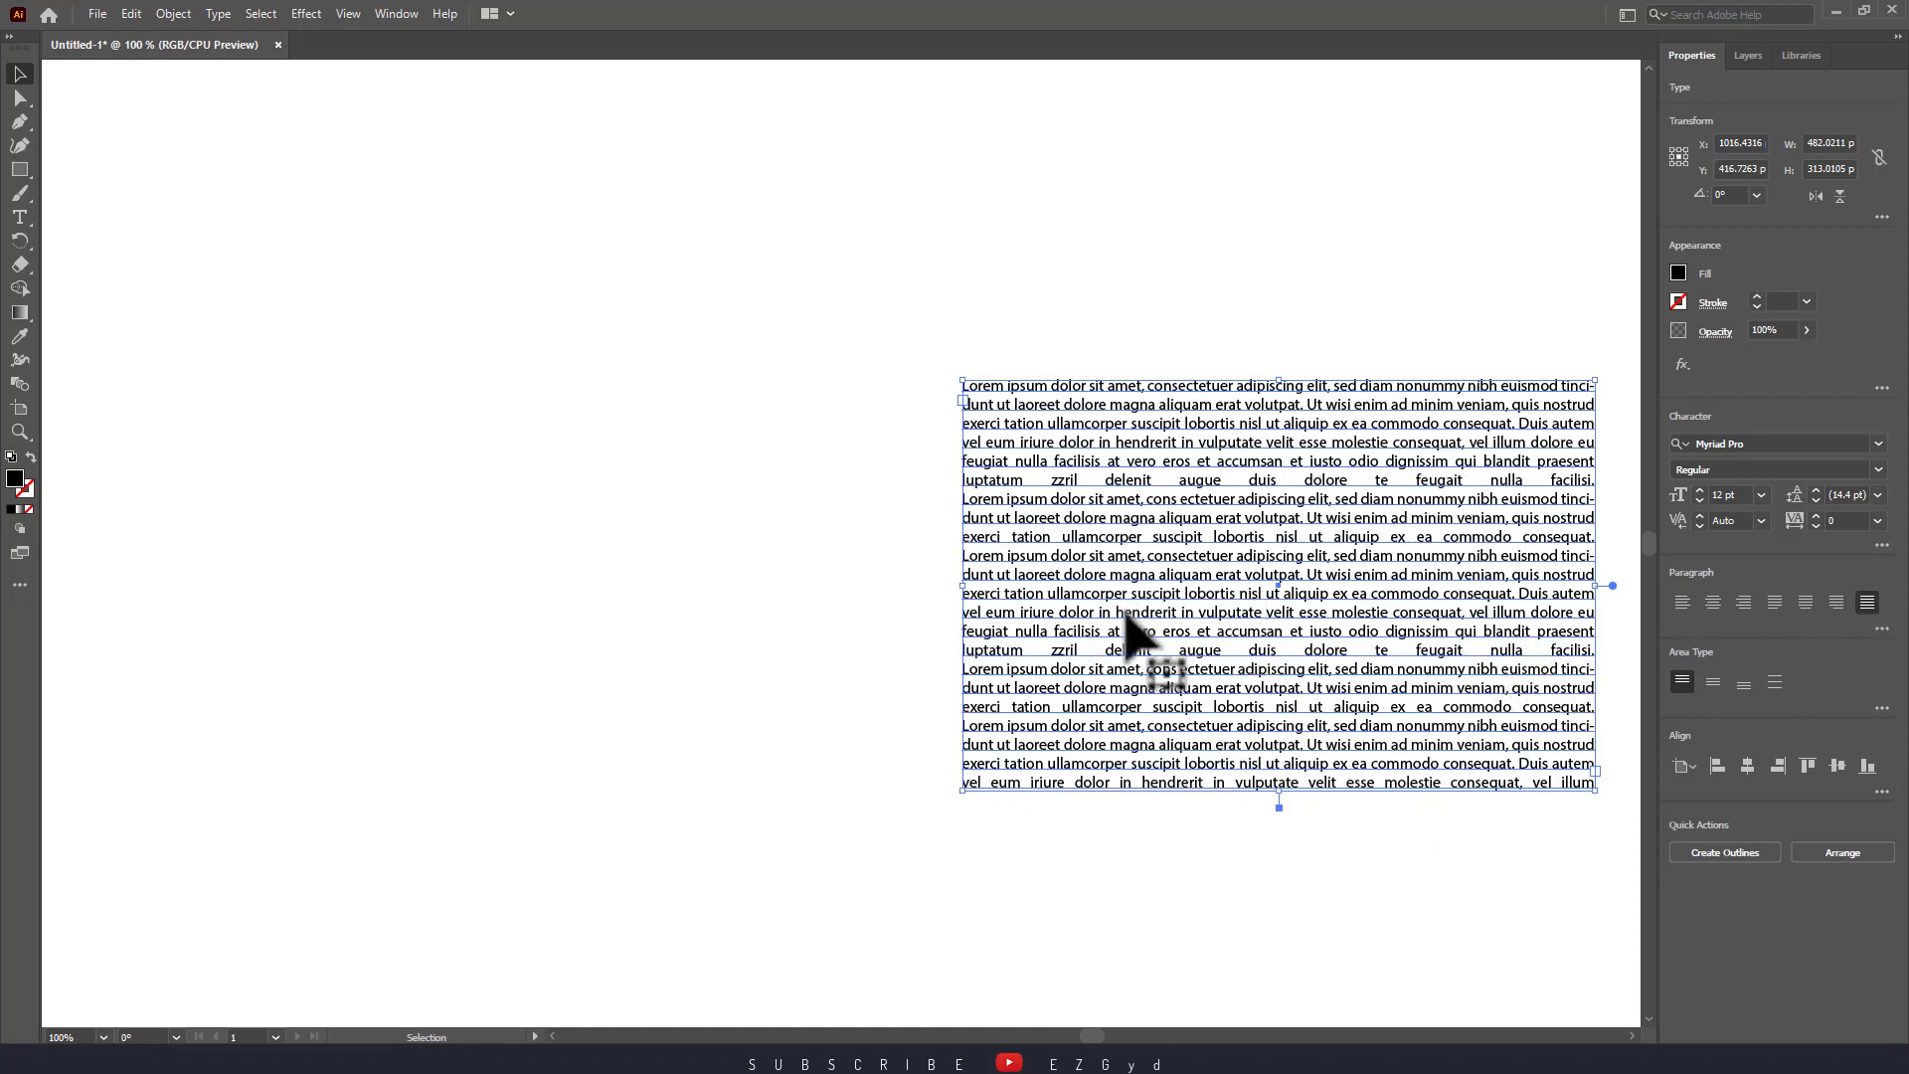
- Move the text box back toward the center and justify its paragraphs with the last line aligned left
{"action": "left_click_drag", "start_coordinate": [1099, 618], "coordinate": [943, 593]}
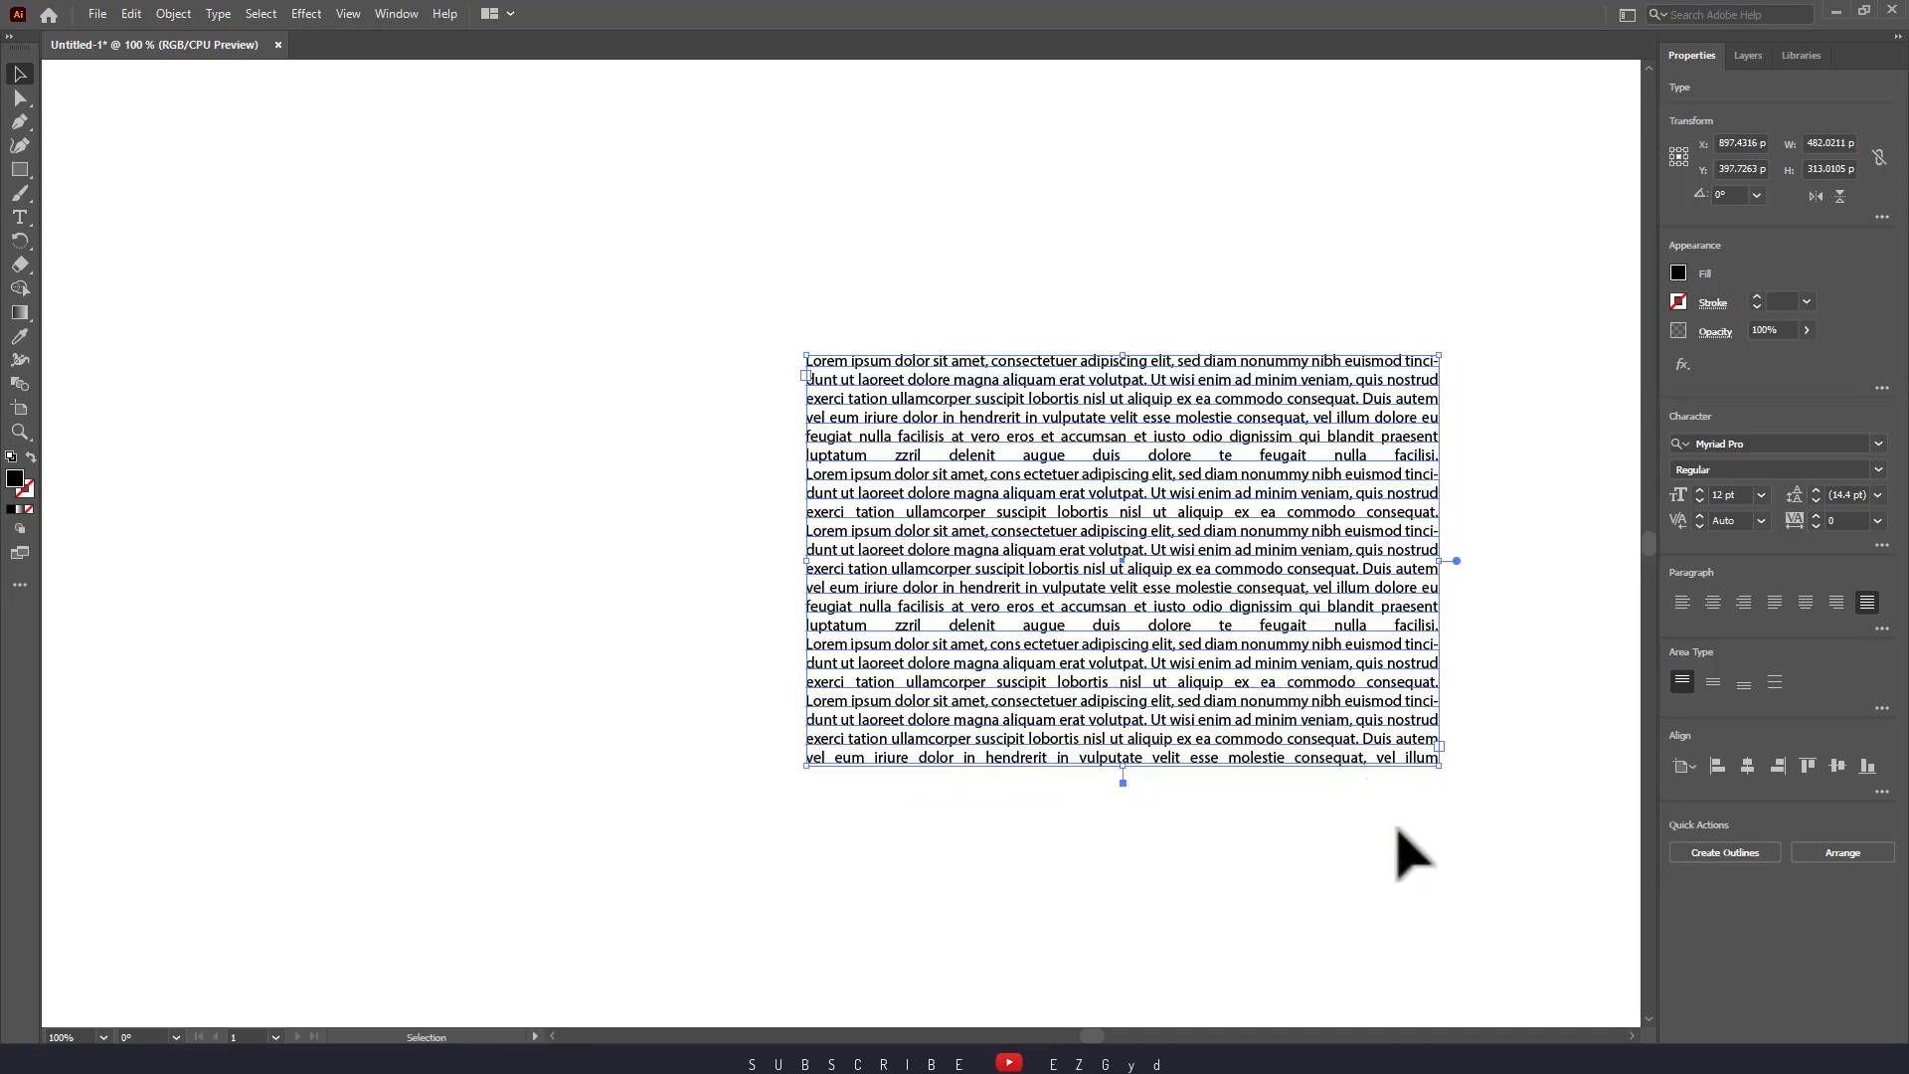
{"action": "left_click_drag", "start_coordinate": [1393, 724], "coordinate": [1429, 725]}
{"action": "left_click", "coordinate": [1776, 601]}
{"action": "left_click", "coordinate": [1587, 883]}
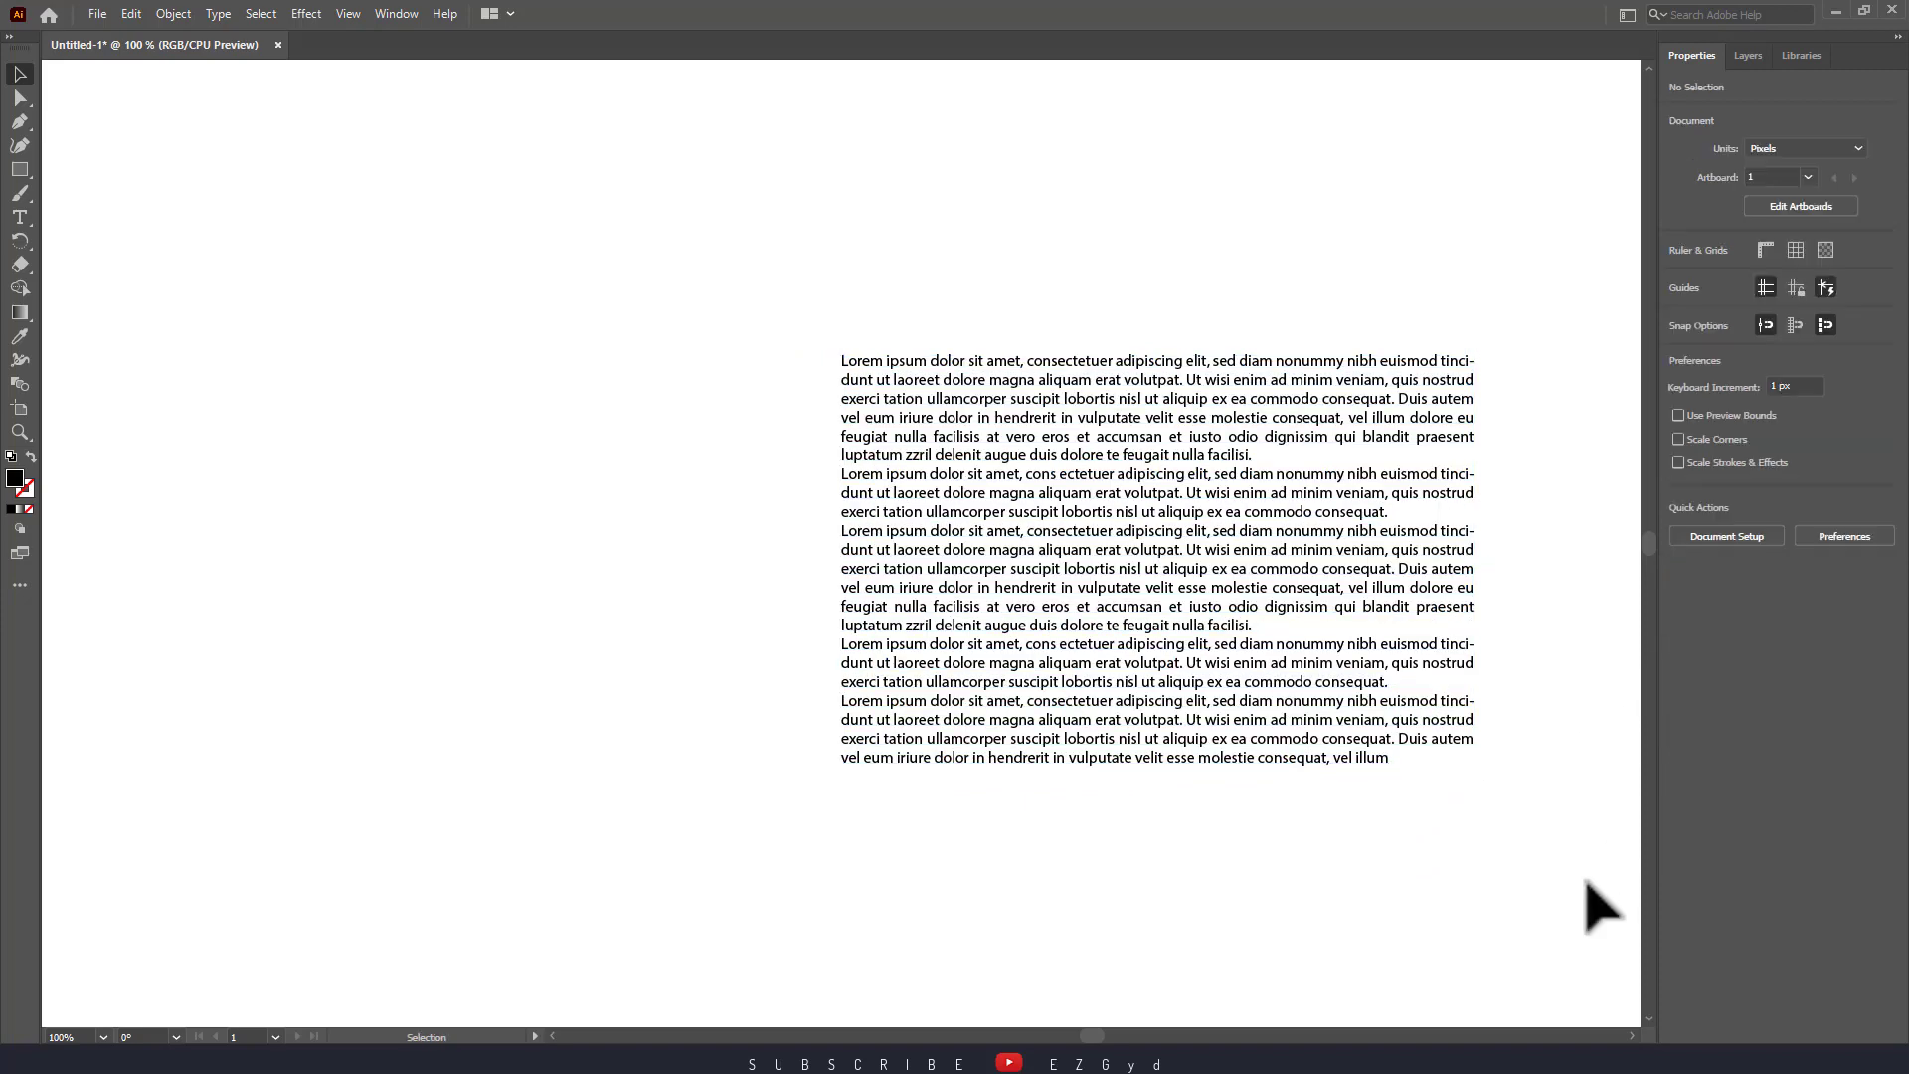
- Justify the text box's paragraphs with the last line aligned center, and deselect the box
{"action": "left_click", "coordinate": [1472, 737]}
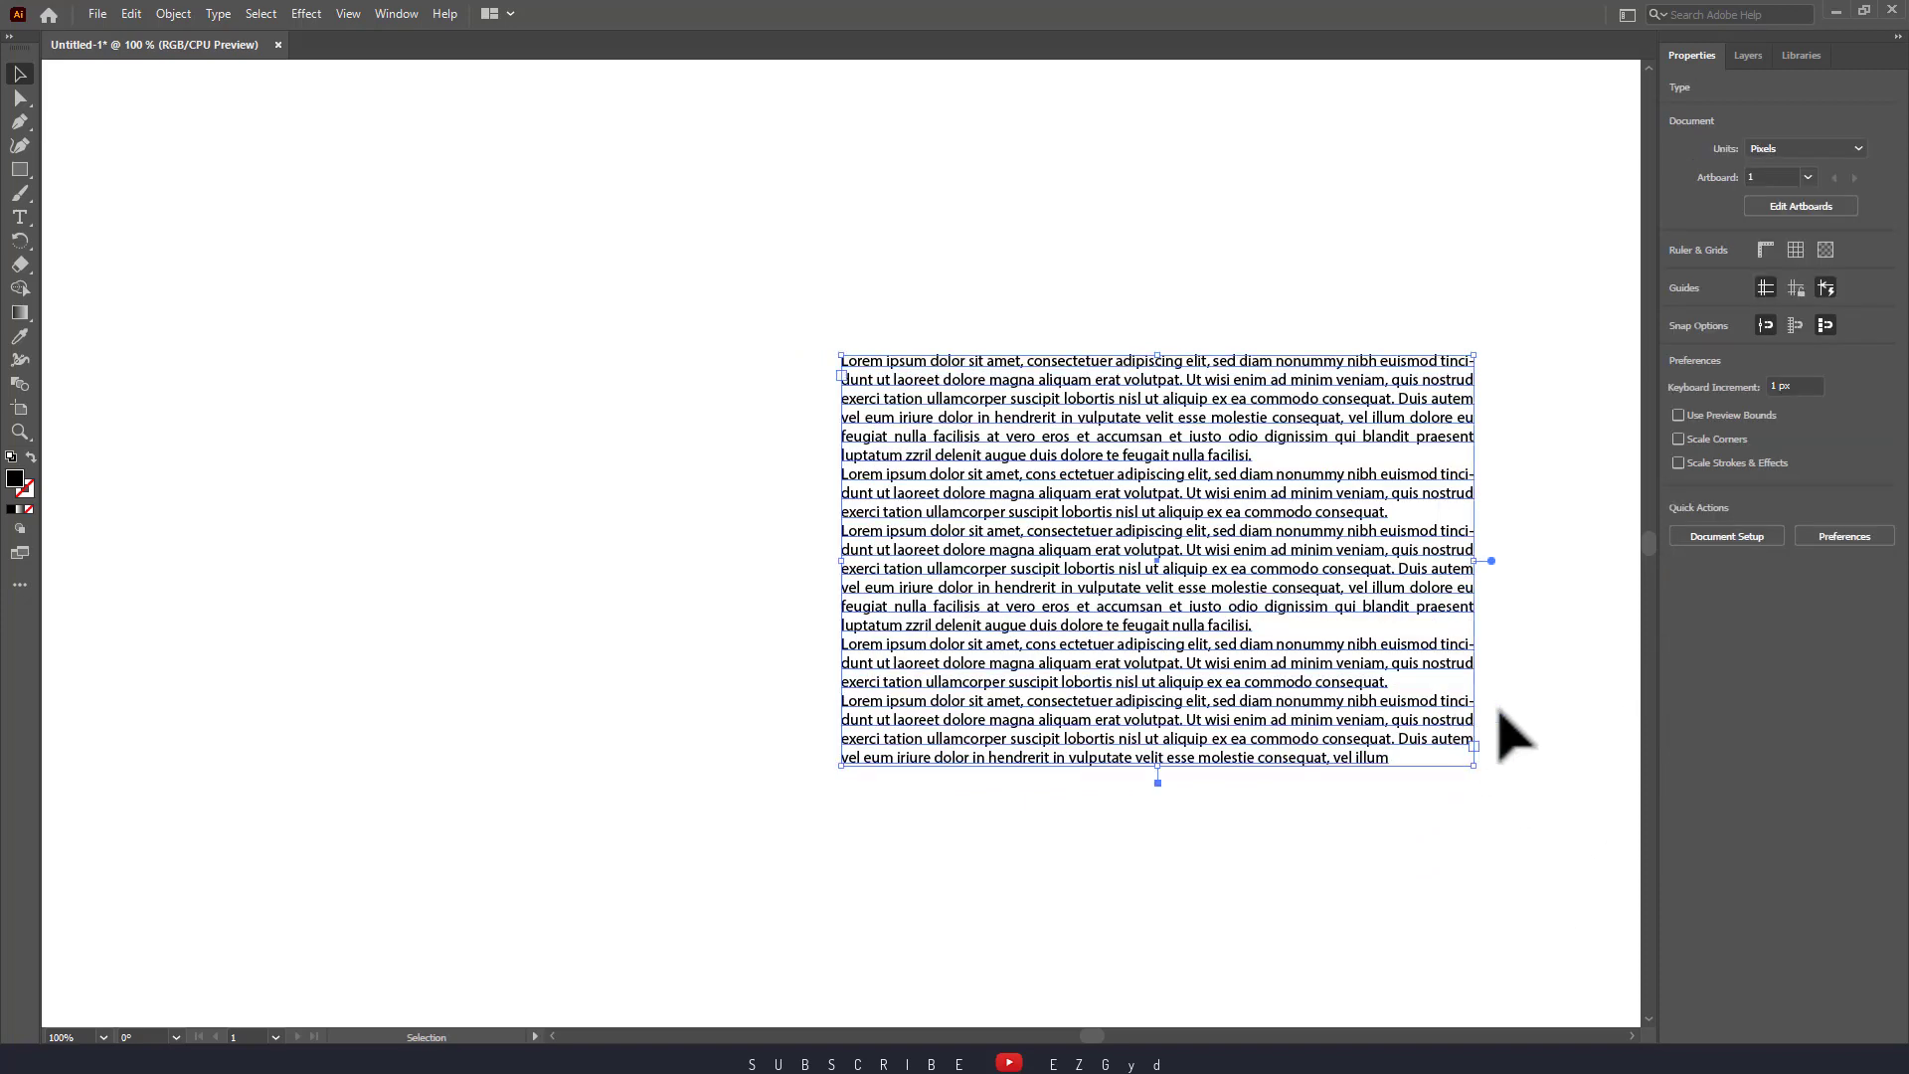
{"action": "left_click", "coordinate": [1804, 602]}
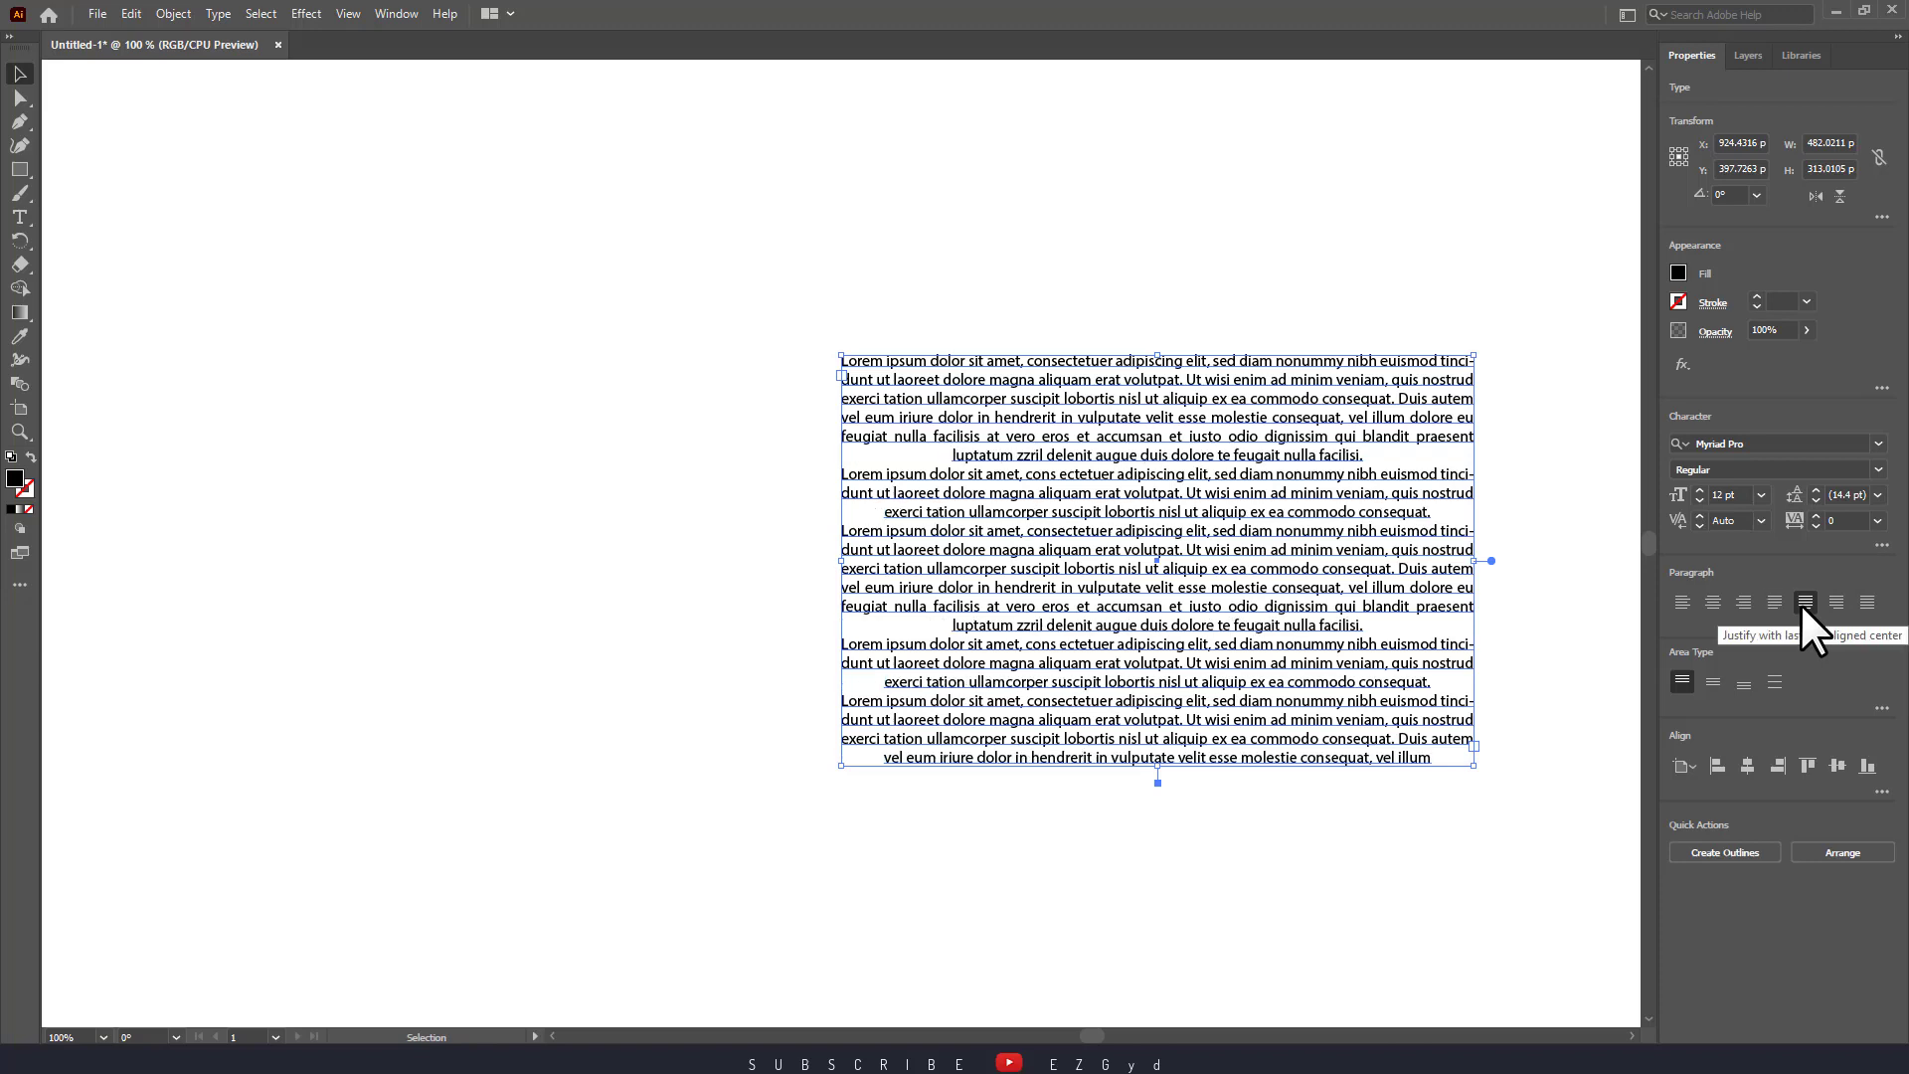
{"action": "left_click", "coordinate": [1462, 845]}
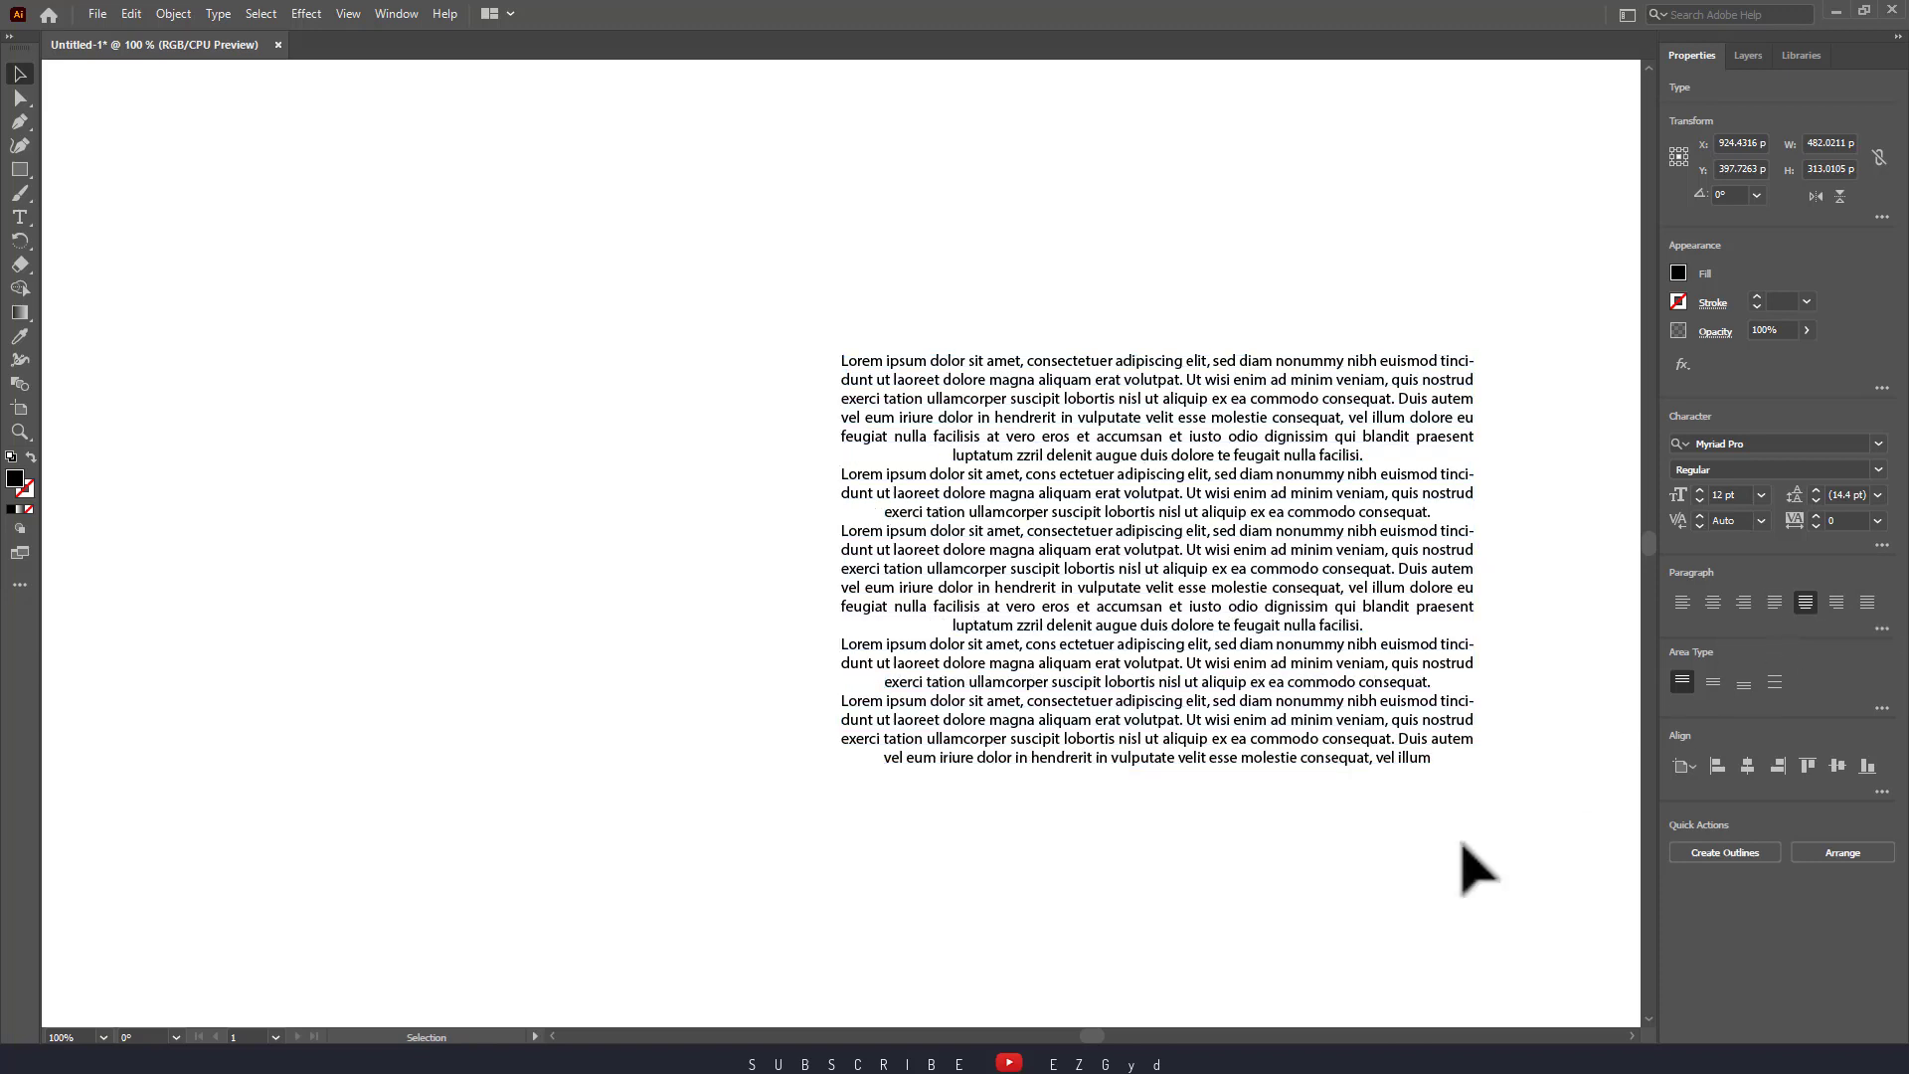
- Justify the text box's paragraphs with the last line aligned right, and deselect the box
{"action": "left_click", "coordinate": [1459, 740]}
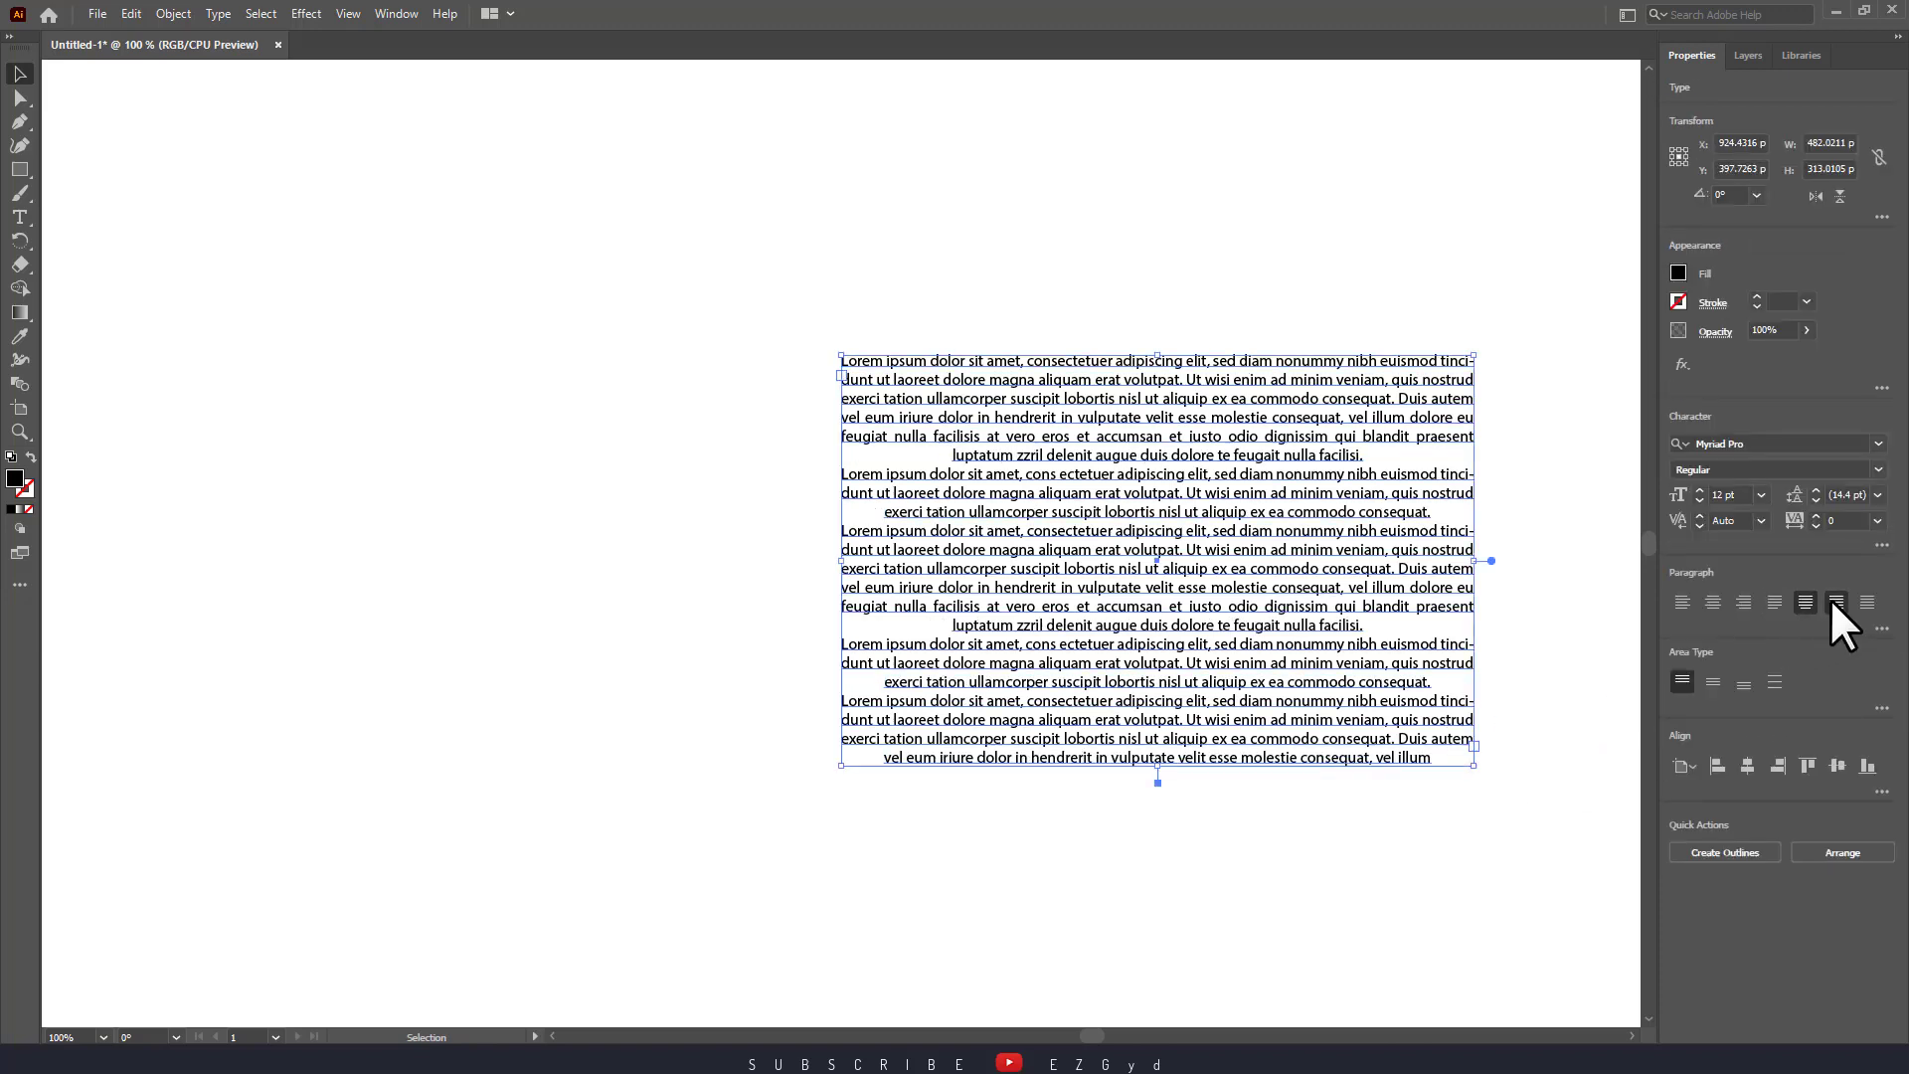
{"action": "left_click", "coordinate": [1834, 602]}
{"action": "left_click", "coordinate": [1599, 837]}
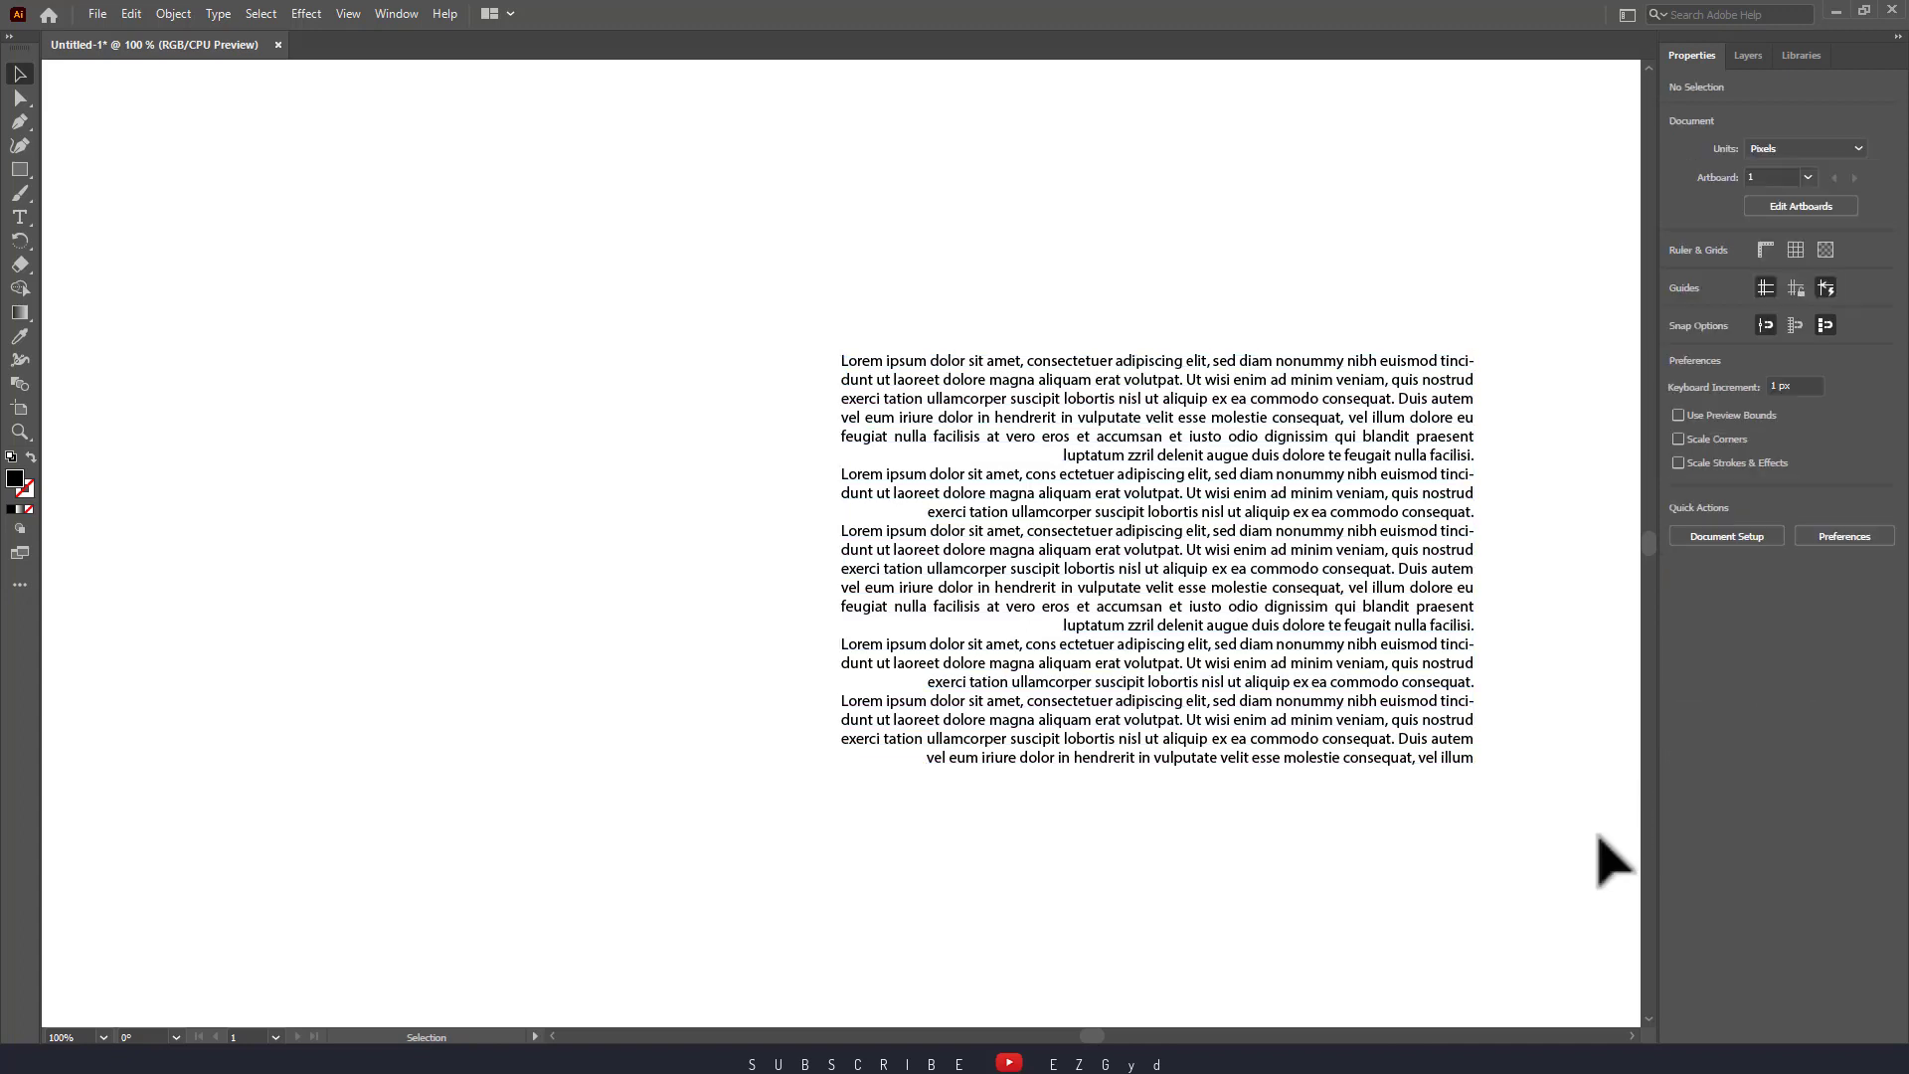
- Justify all lines of the text box's paragraphs, and deselect the box
{"action": "left_click", "coordinate": [1472, 741]}
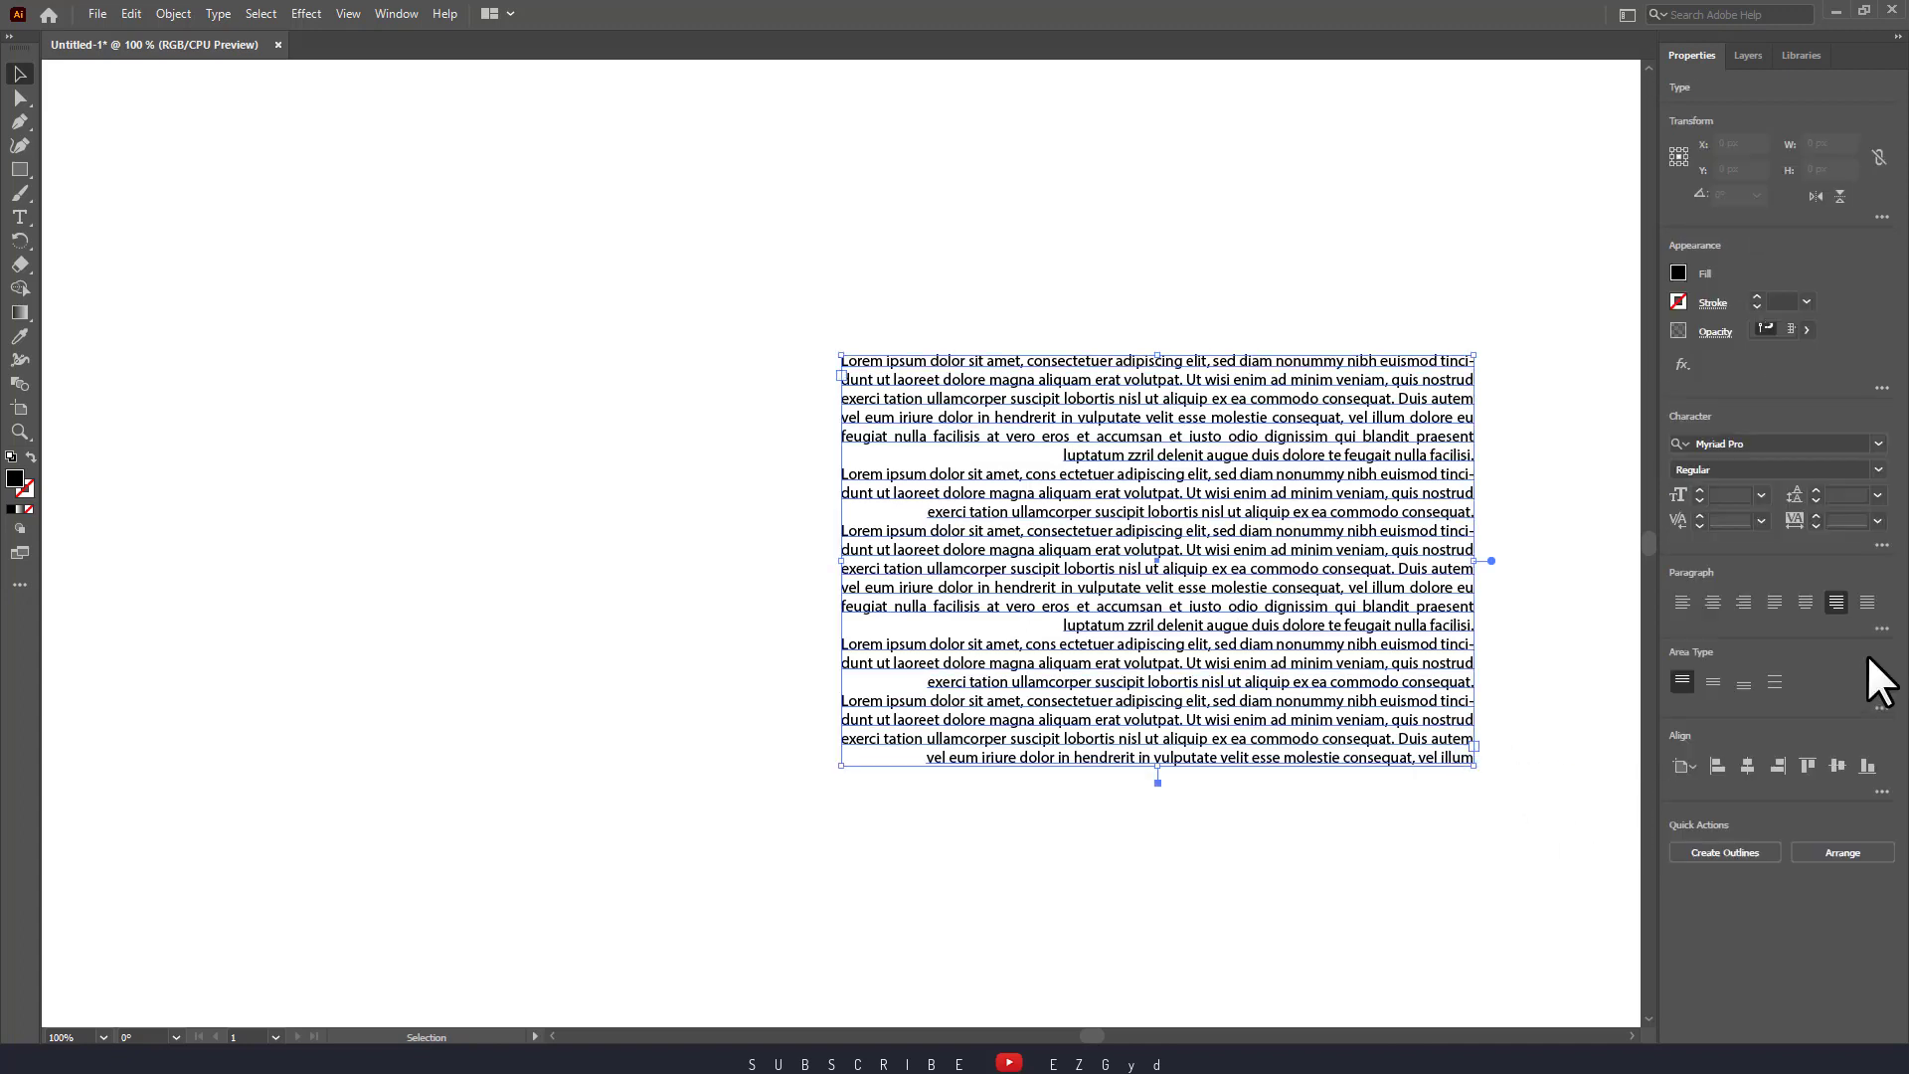
{"action": "left_click", "coordinate": [1867, 602]}
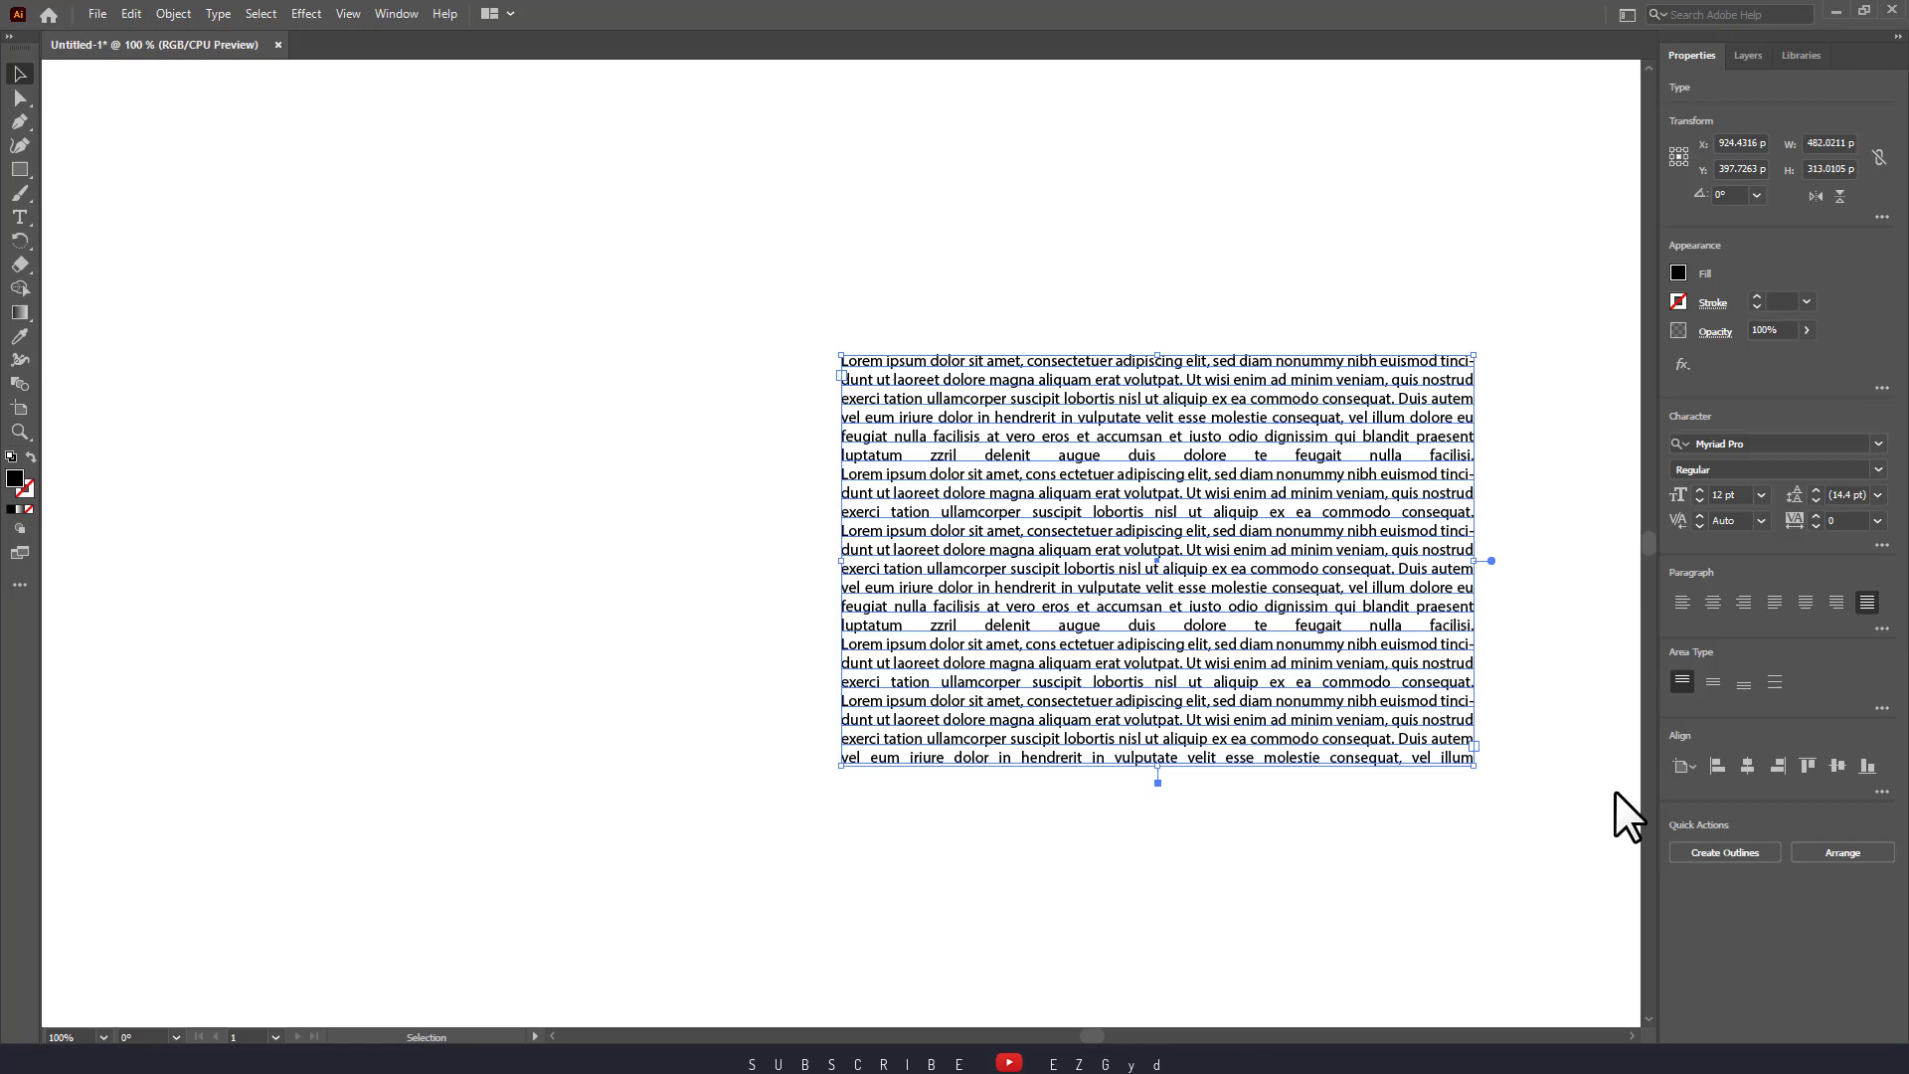
{"action": "left_click", "coordinate": [1379, 878]}
- Duplicate the text box so two copies sit side by side, and shift the left one down out of line with the other
{"action": "left_click_drag", "start_coordinate": [1265, 658], "coordinate": [949, 582]}
{"action": "left_click", "coordinate": [1230, 904]}
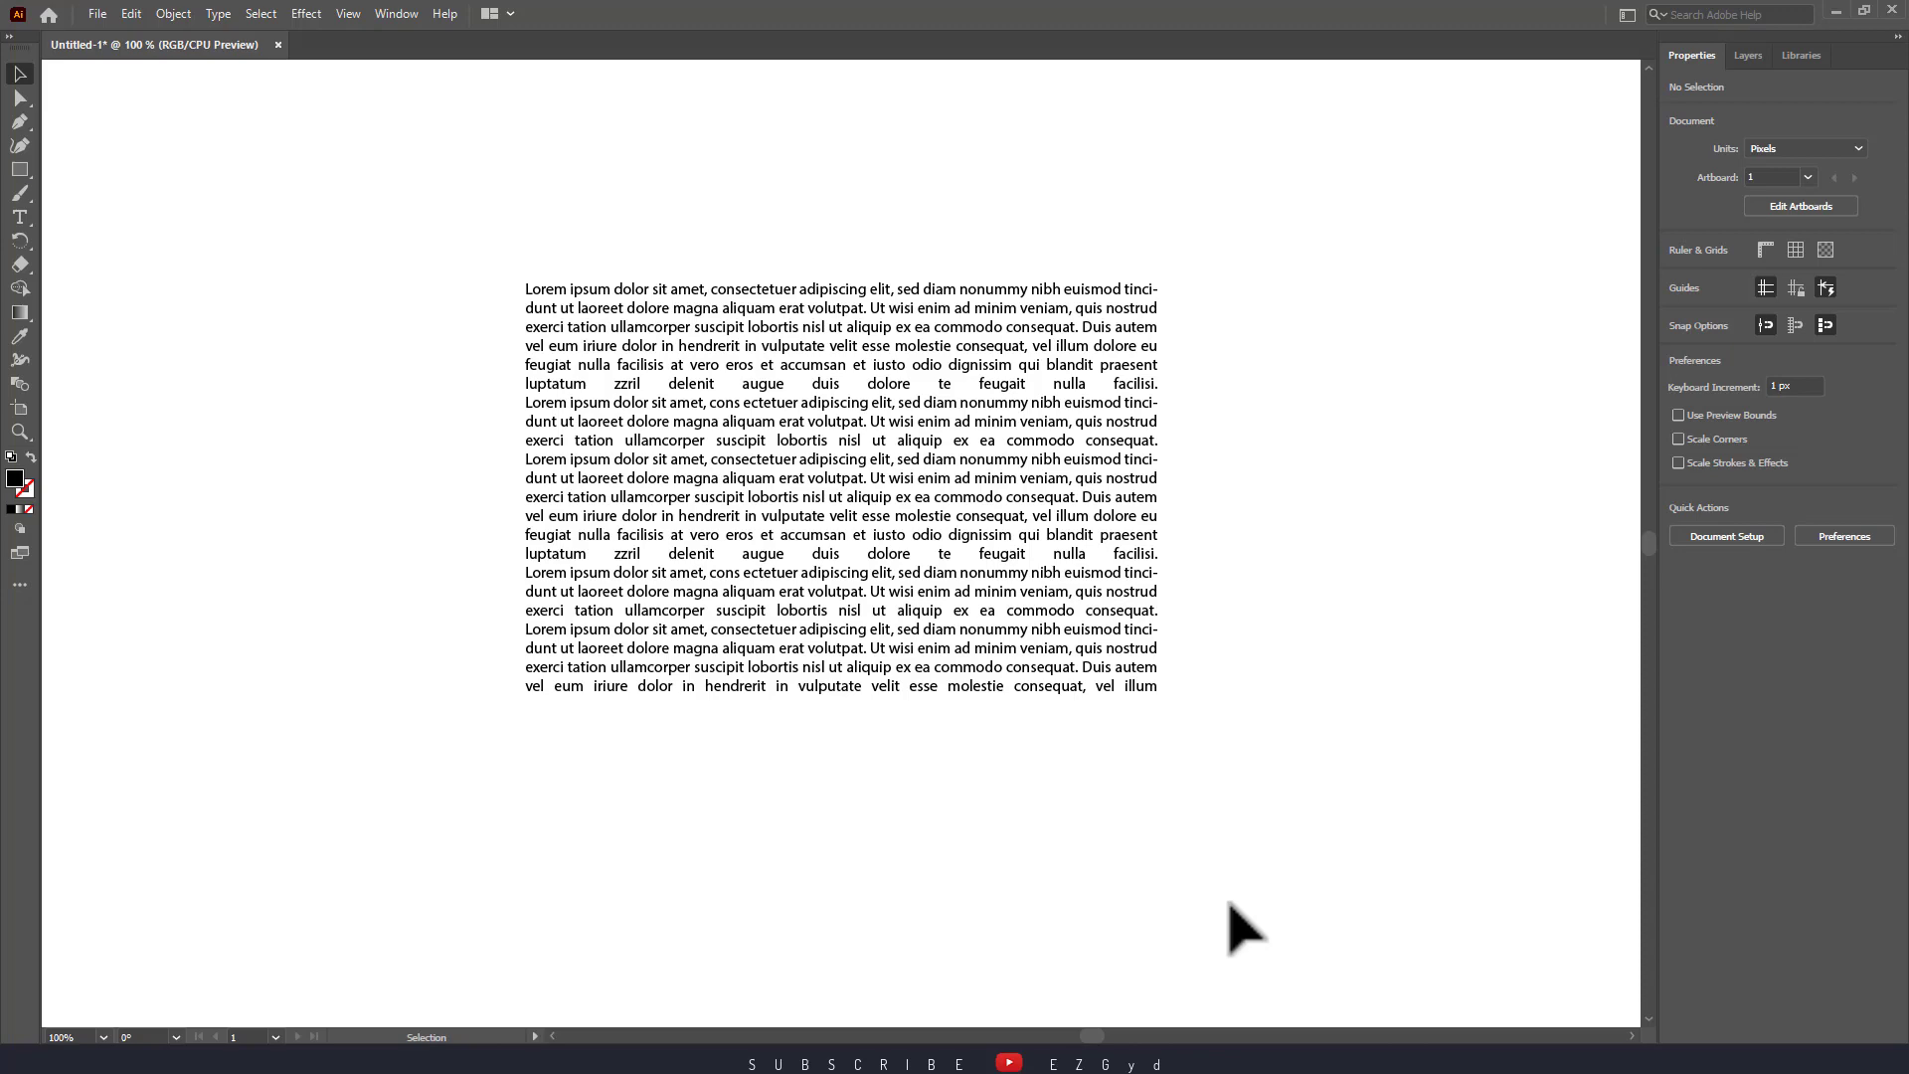
{"action": "left_click", "coordinate": [1012, 679]}
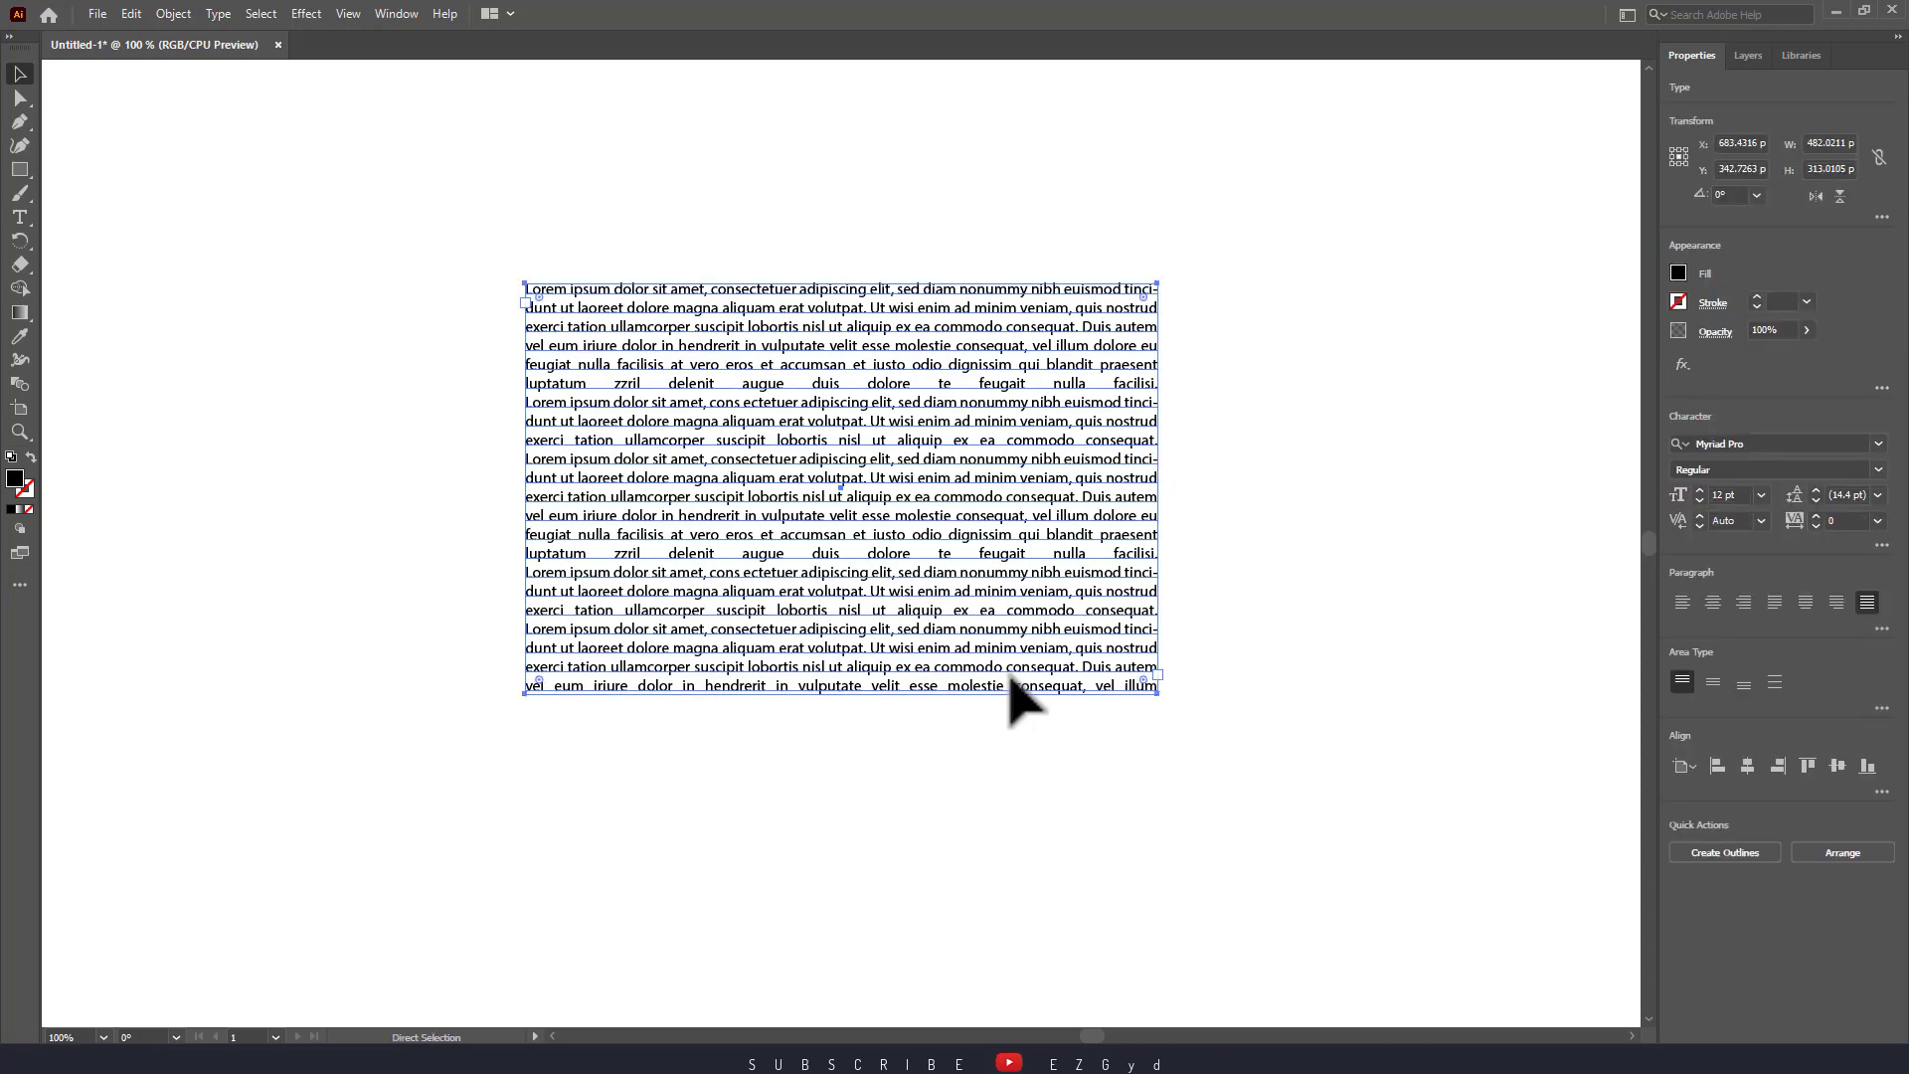
{"action": "left_click_drag", "start_coordinate": [997, 621], "coordinate": [510, 643]}
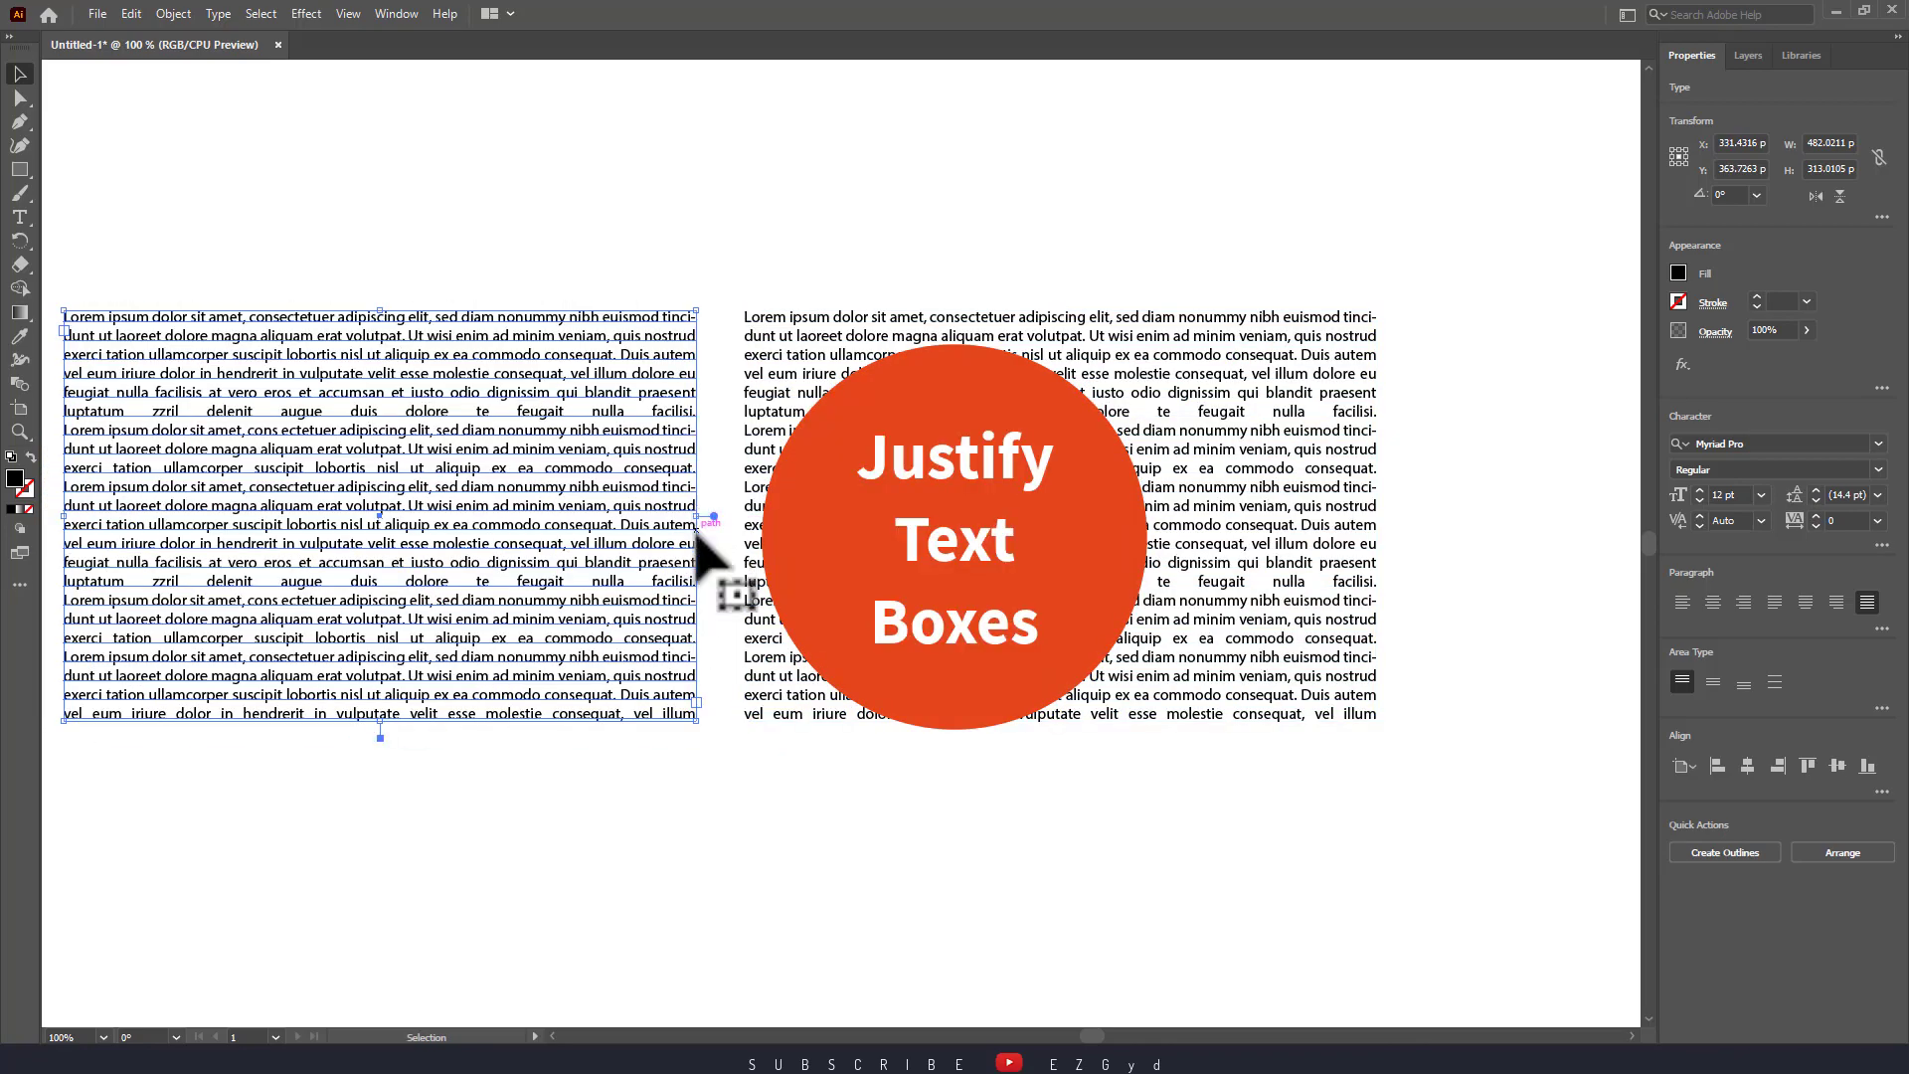
{"action": "left_click_drag", "start_coordinate": [637, 559], "coordinate": [660, 646]}
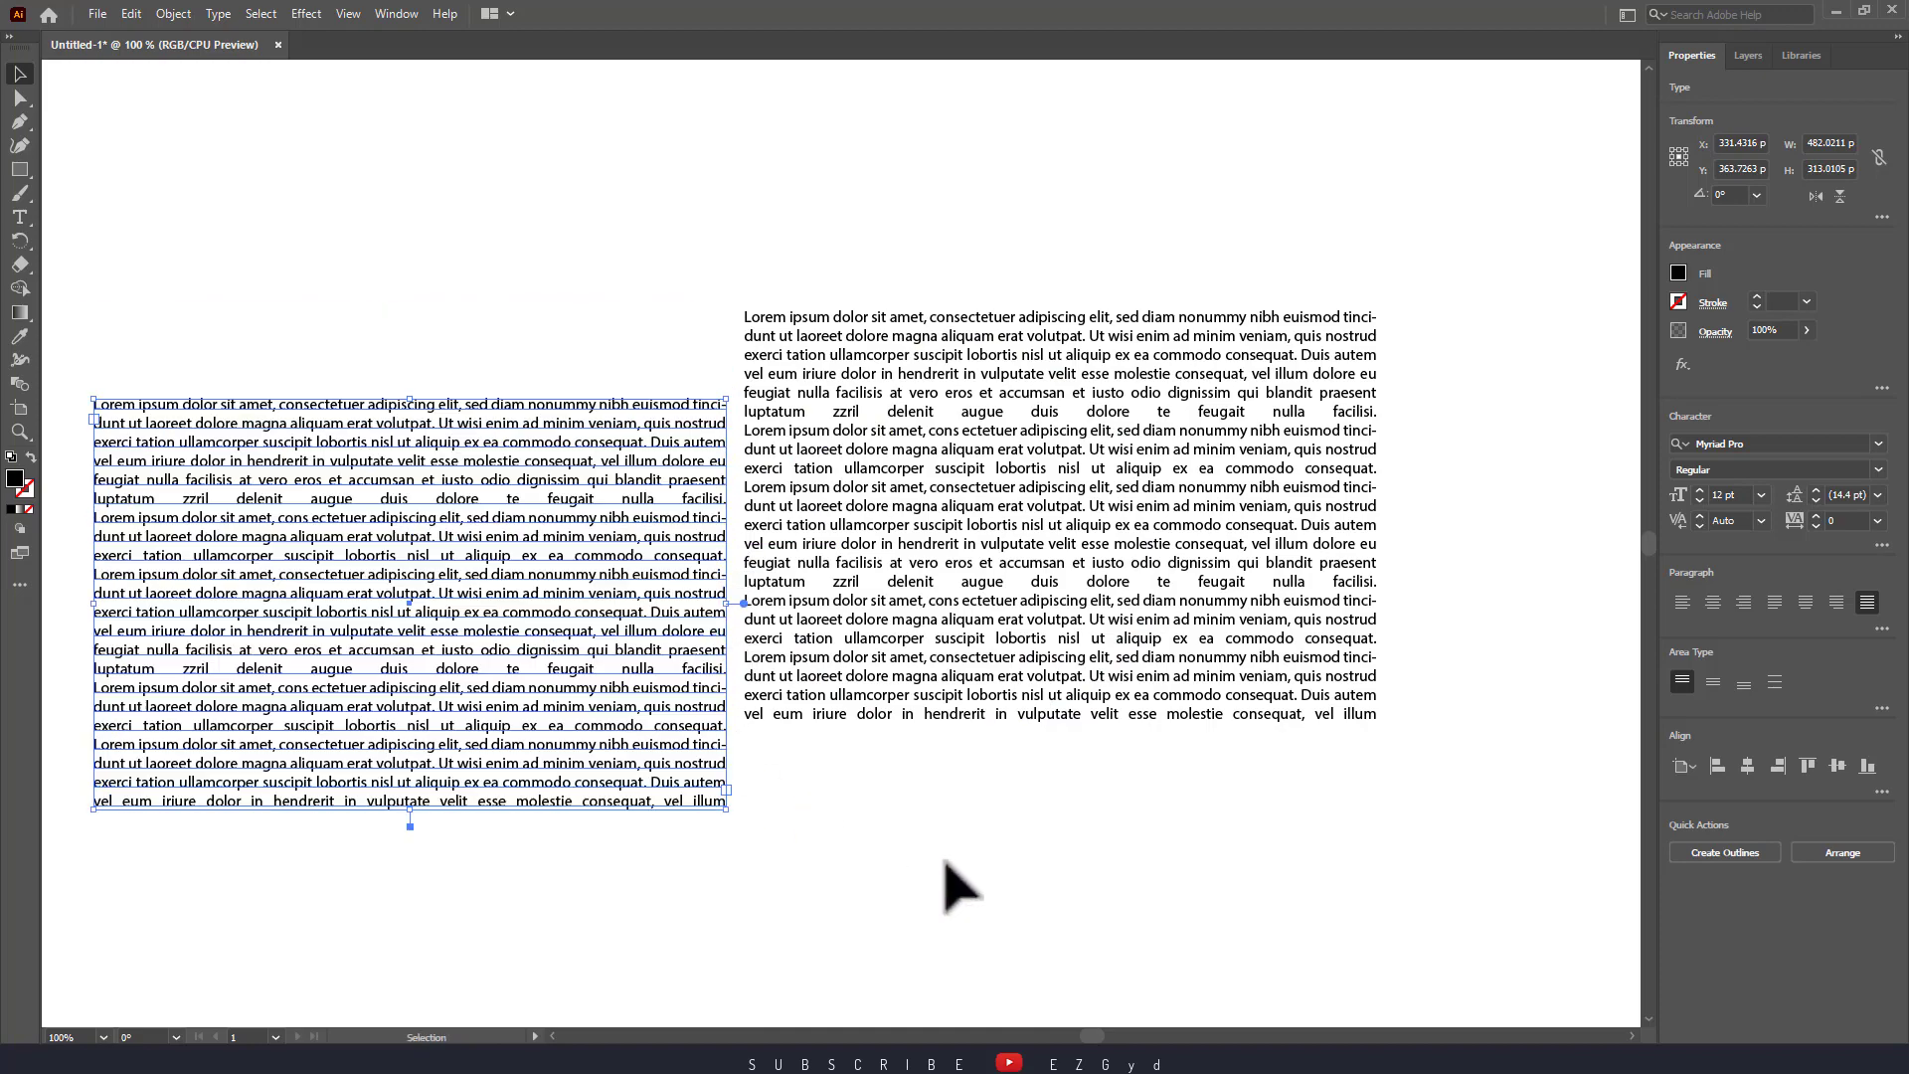
- Align the two side-by-side text boxes by their vertical centers
{"action": "left_click_drag", "start_coordinate": [442, 276], "coordinate": [1134, 716]}
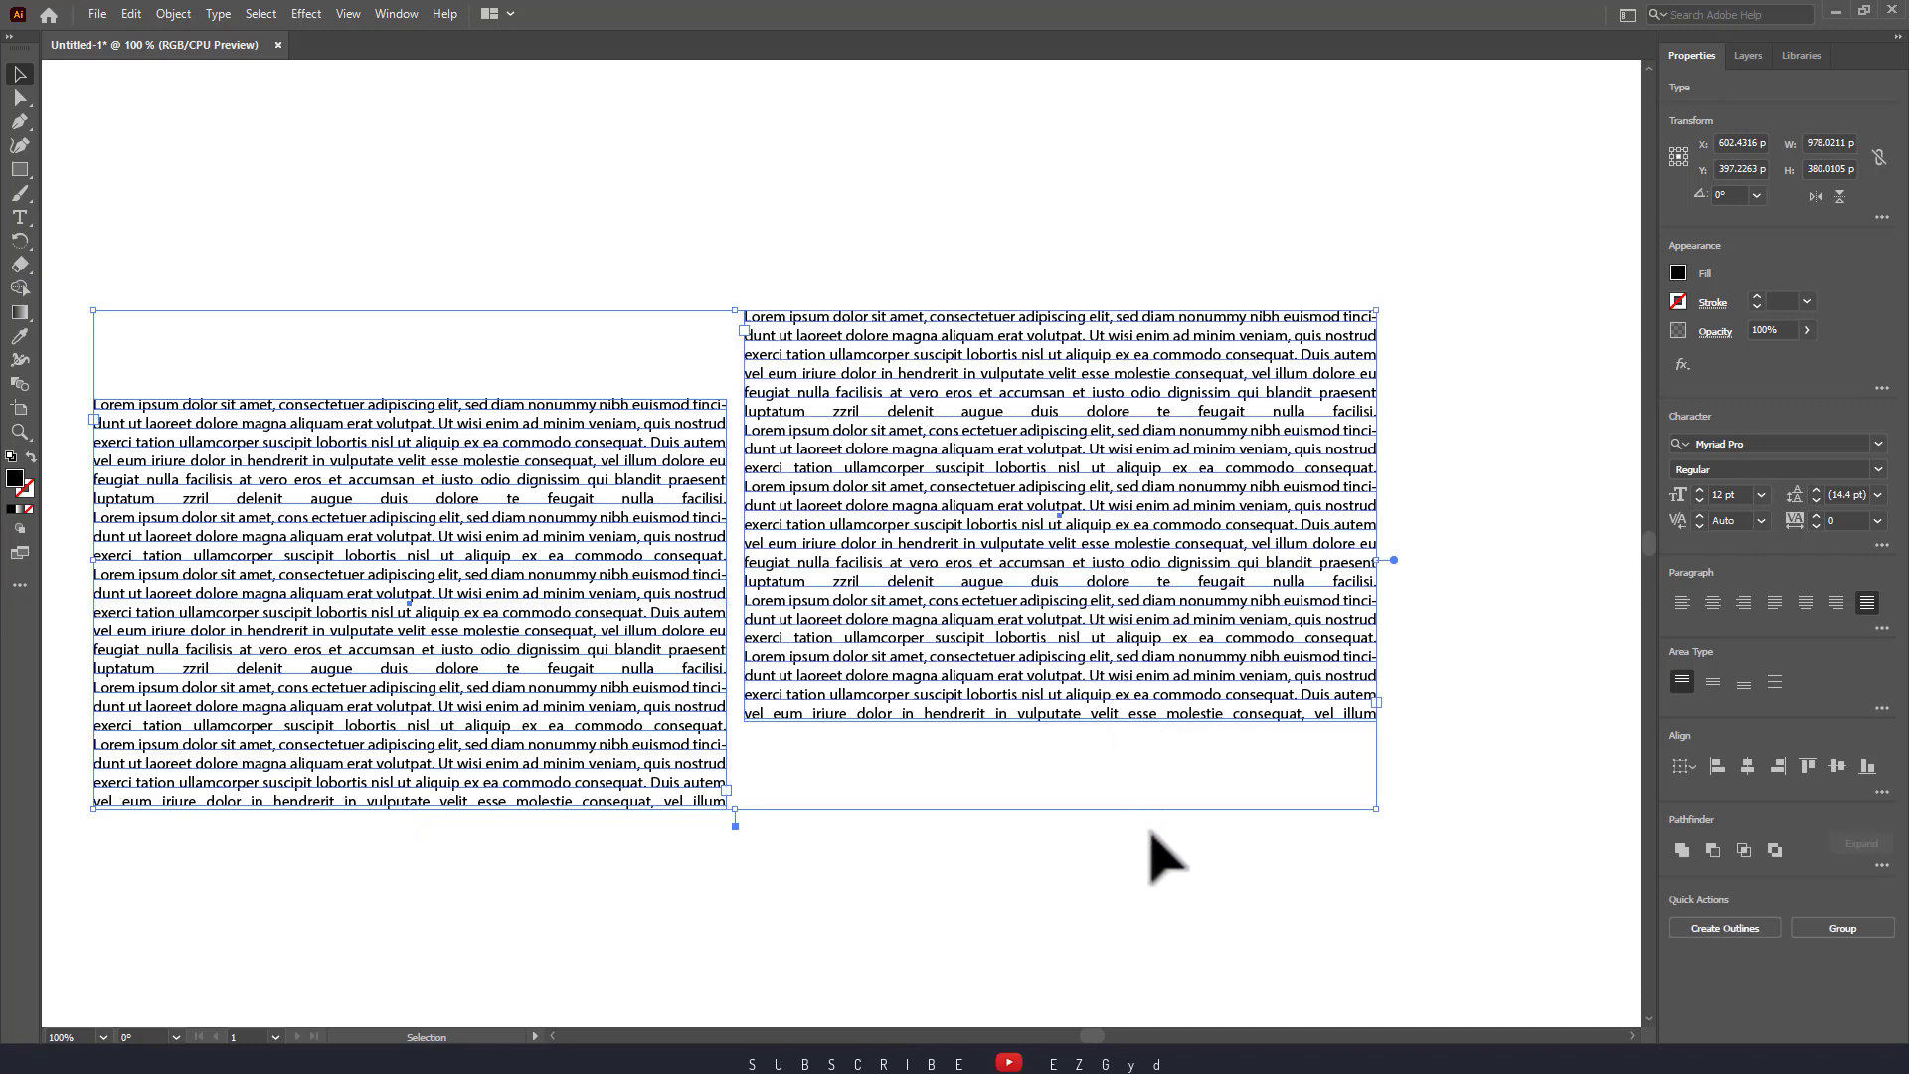
{"action": "left_click", "coordinate": [1835, 765]}
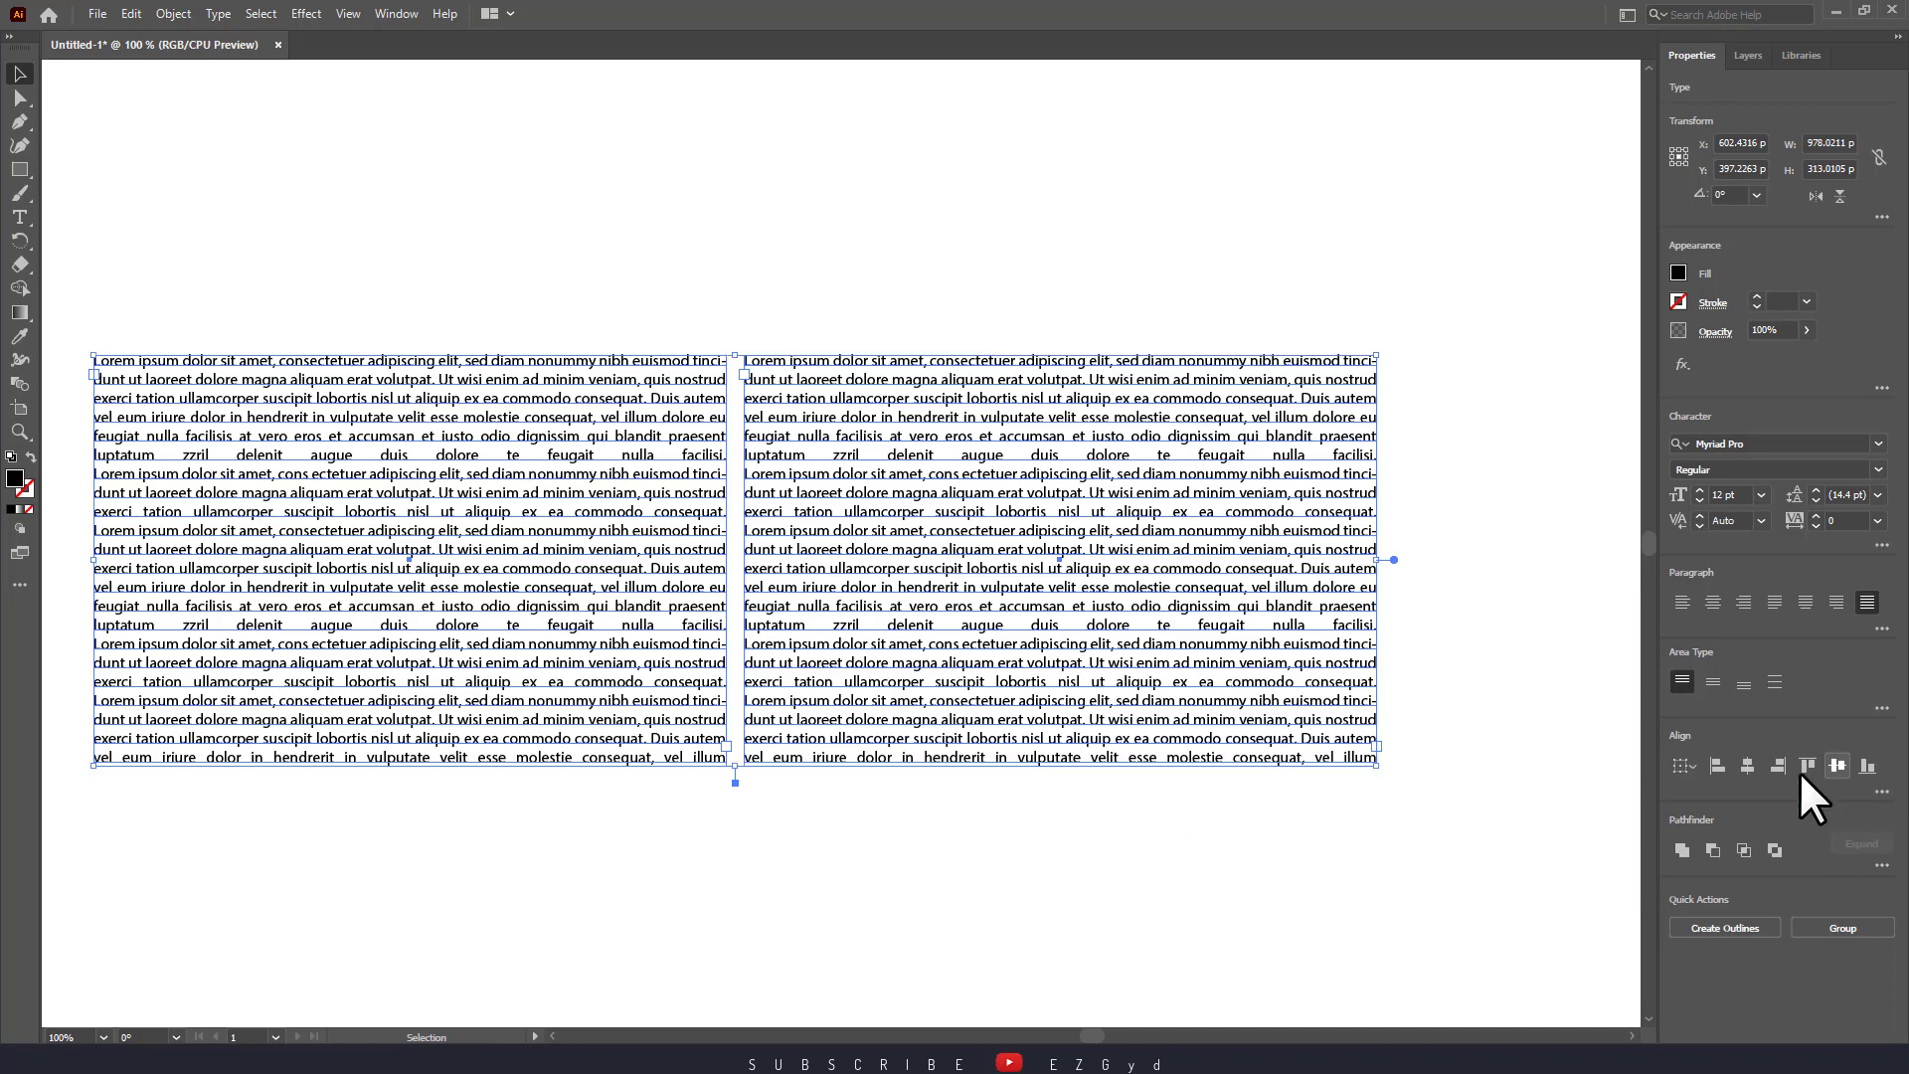
{"action": "left_click", "coordinate": [1333, 846]}
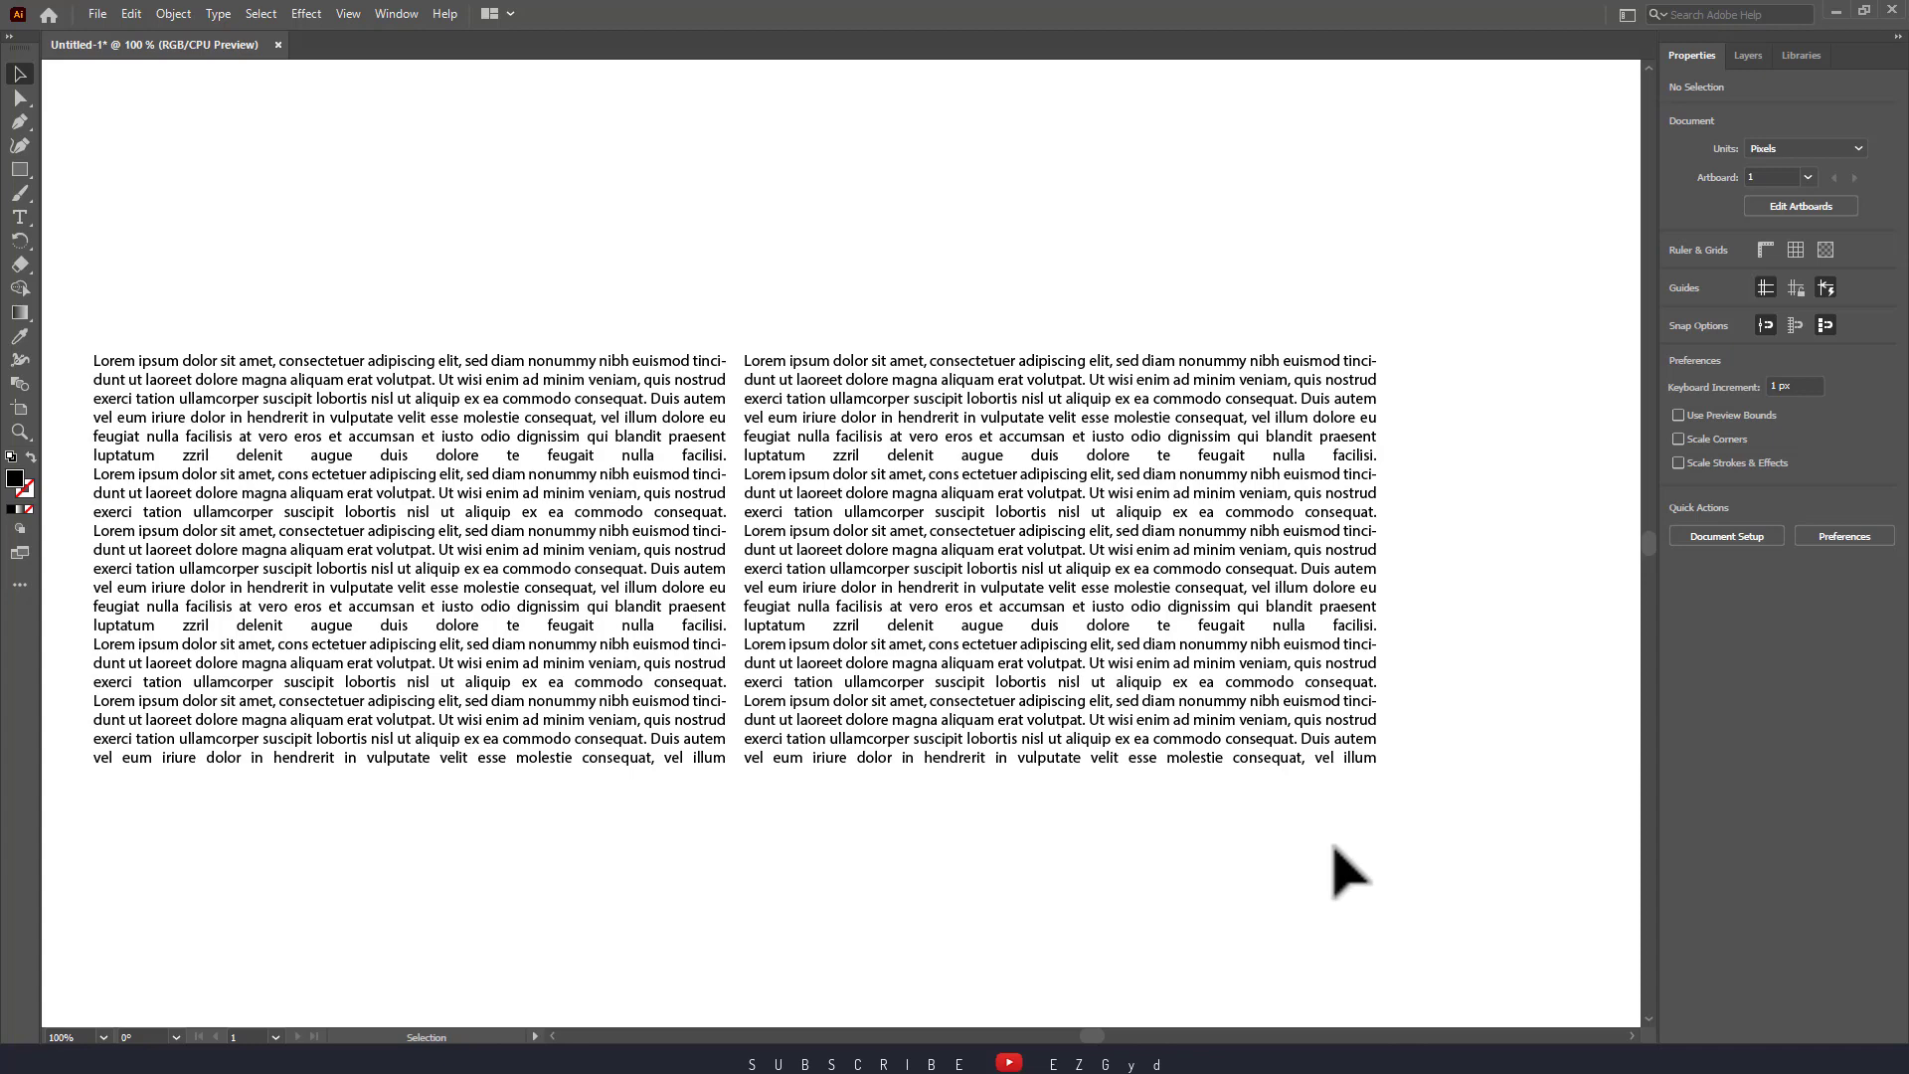
- Delete both text boxes and draw five area text boxes of different sizes scattered across the canvas
{"action": "left_click_drag", "start_coordinate": [1124, 879], "coordinate": [551, 602]}
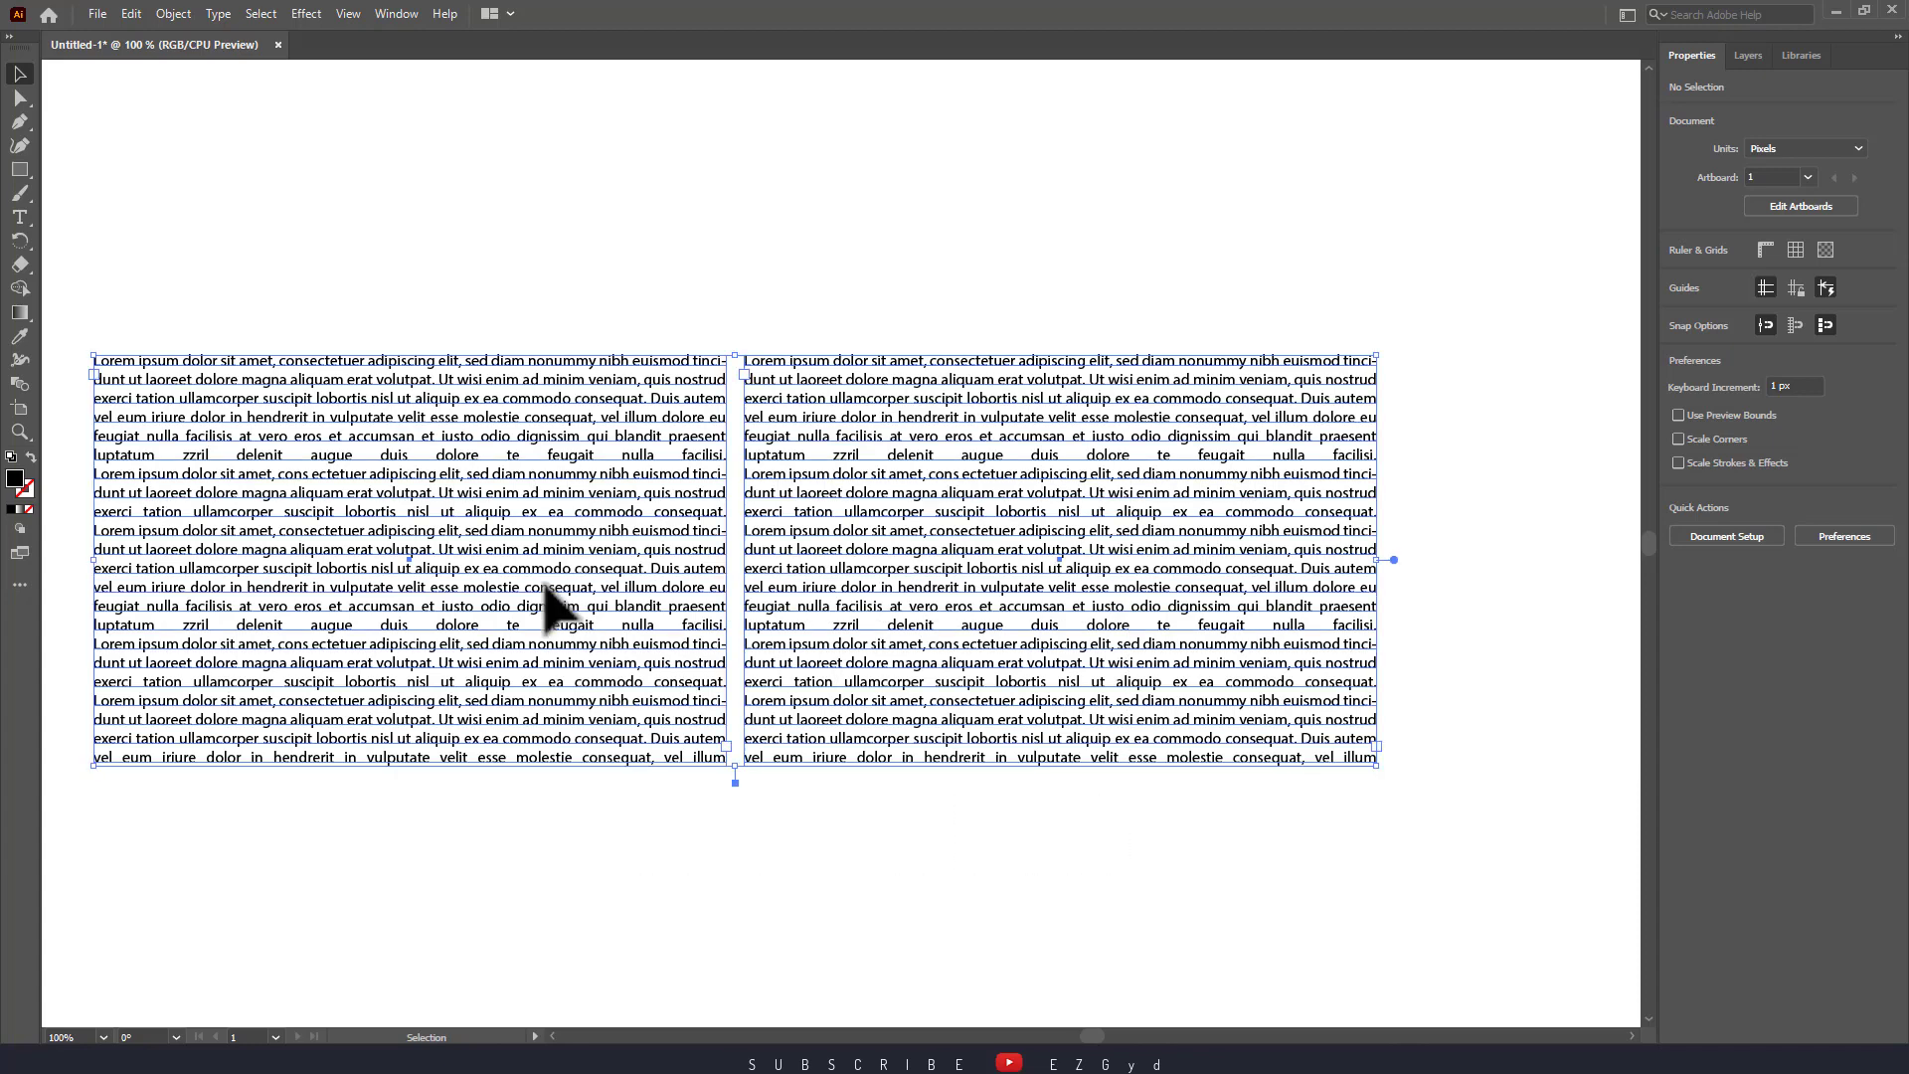
{"action": "key", "text": "Delete"}
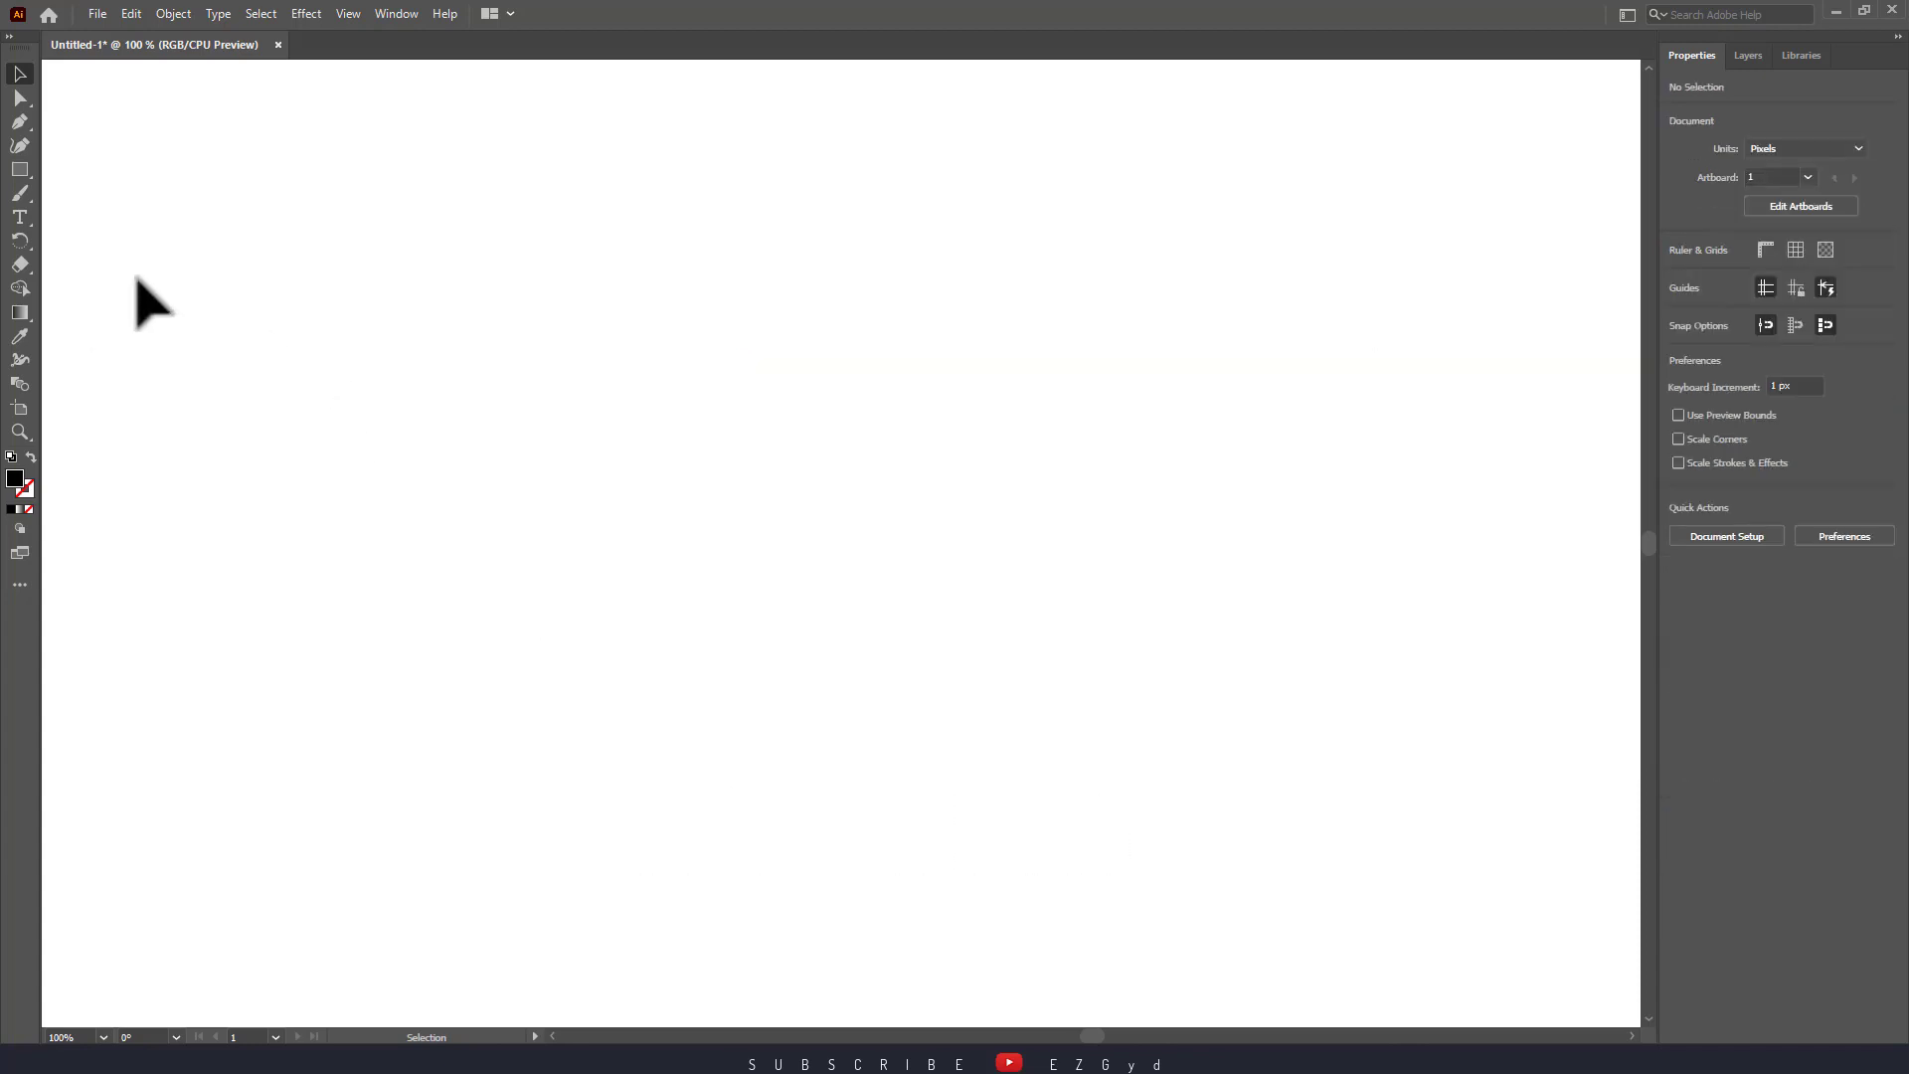
{"action": "left_click", "coordinate": [20, 217]}
{"action": "left_click_drag", "start_coordinate": [234, 251], "coordinate": [466, 458]}
{"action": "left_click_drag", "start_coordinate": [527, 257], "coordinate": [844, 522]}
{"action": "left_click_drag", "start_coordinate": [434, 578], "coordinate": [833, 840]}
{"action": "left_click_drag", "start_coordinate": [942, 446], "coordinate": [1255, 746]}
{"action": "left_click_drag", "start_coordinate": [969, 224], "coordinate": [1233, 390]}
{"action": "left_click", "coordinate": [20, 74]}
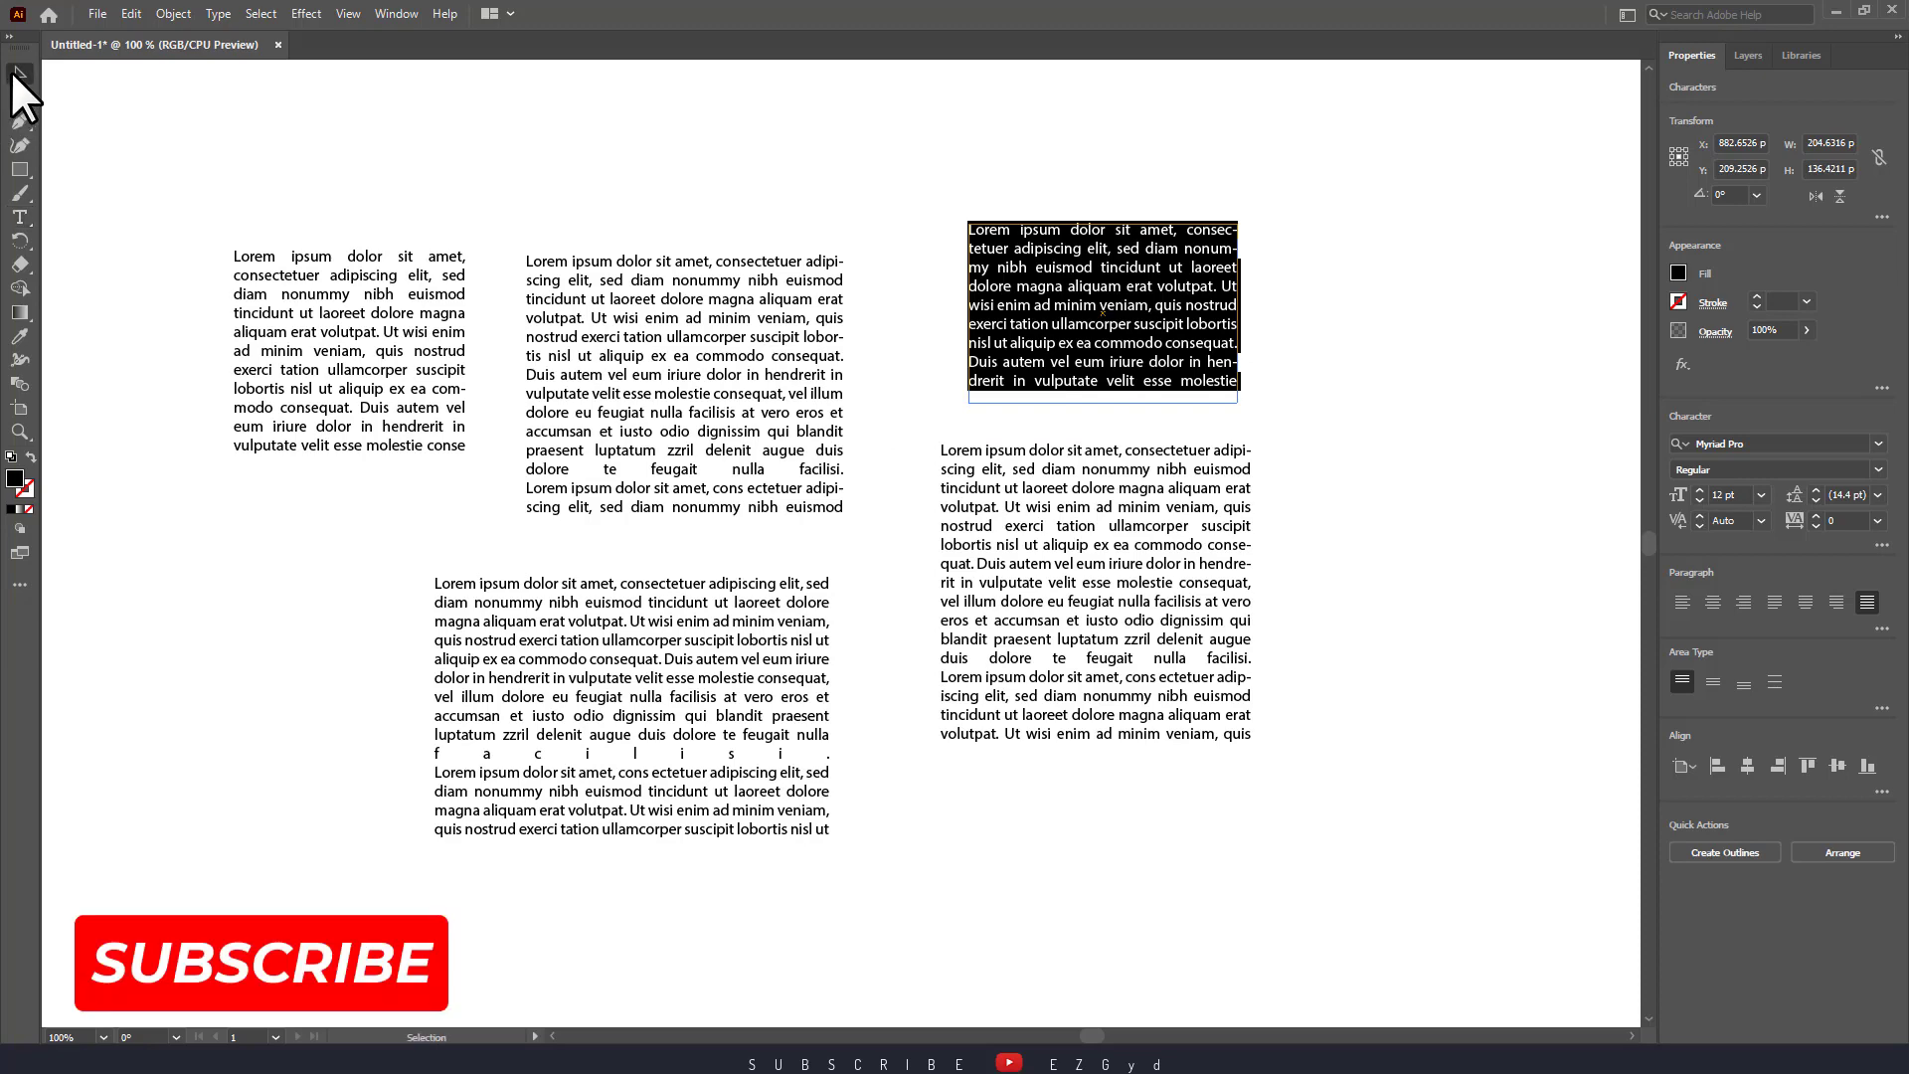
- Try aligning all five text boxes by their vertical centers, and undo the alignment
{"action": "left_click_drag", "start_coordinate": [79, 125], "coordinate": [1351, 838]}
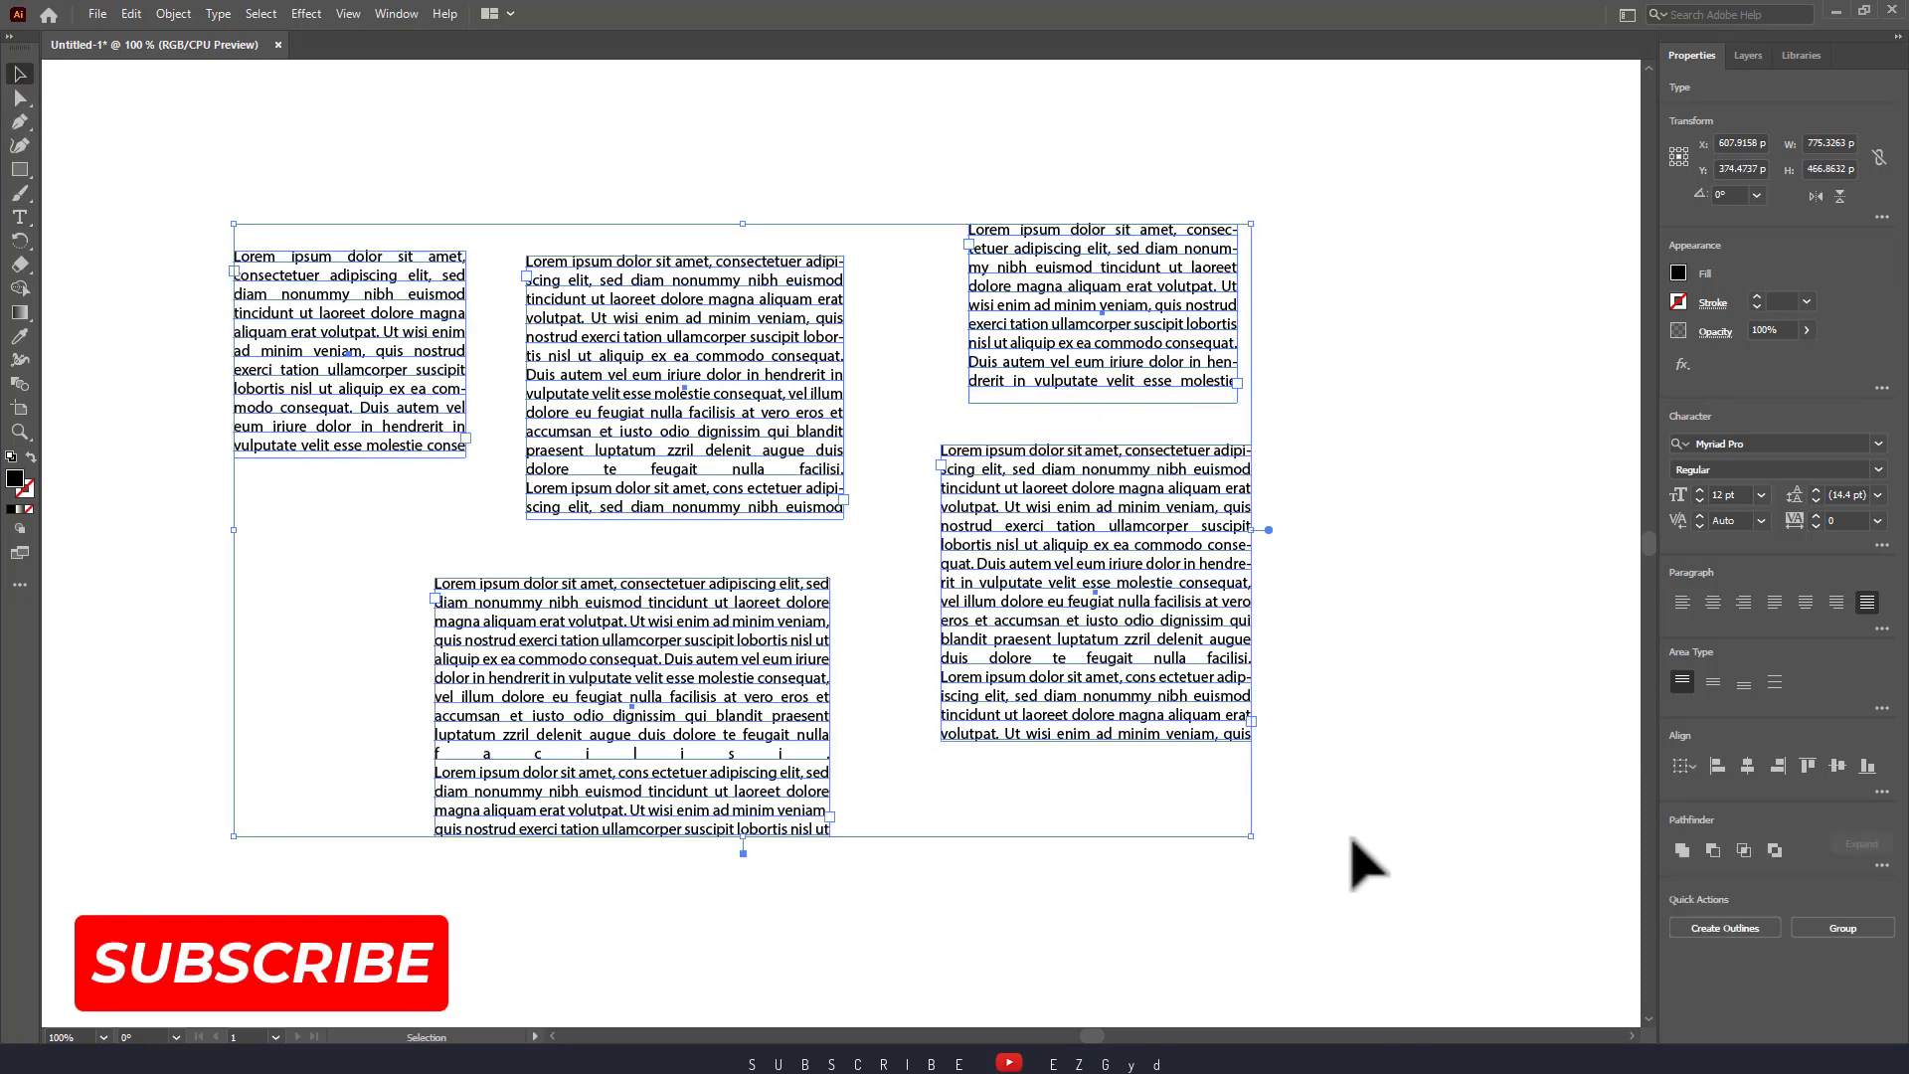
{"action": "left_click", "coordinate": [1880, 791]}
{"action": "left_click", "coordinate": [1840, 848]}
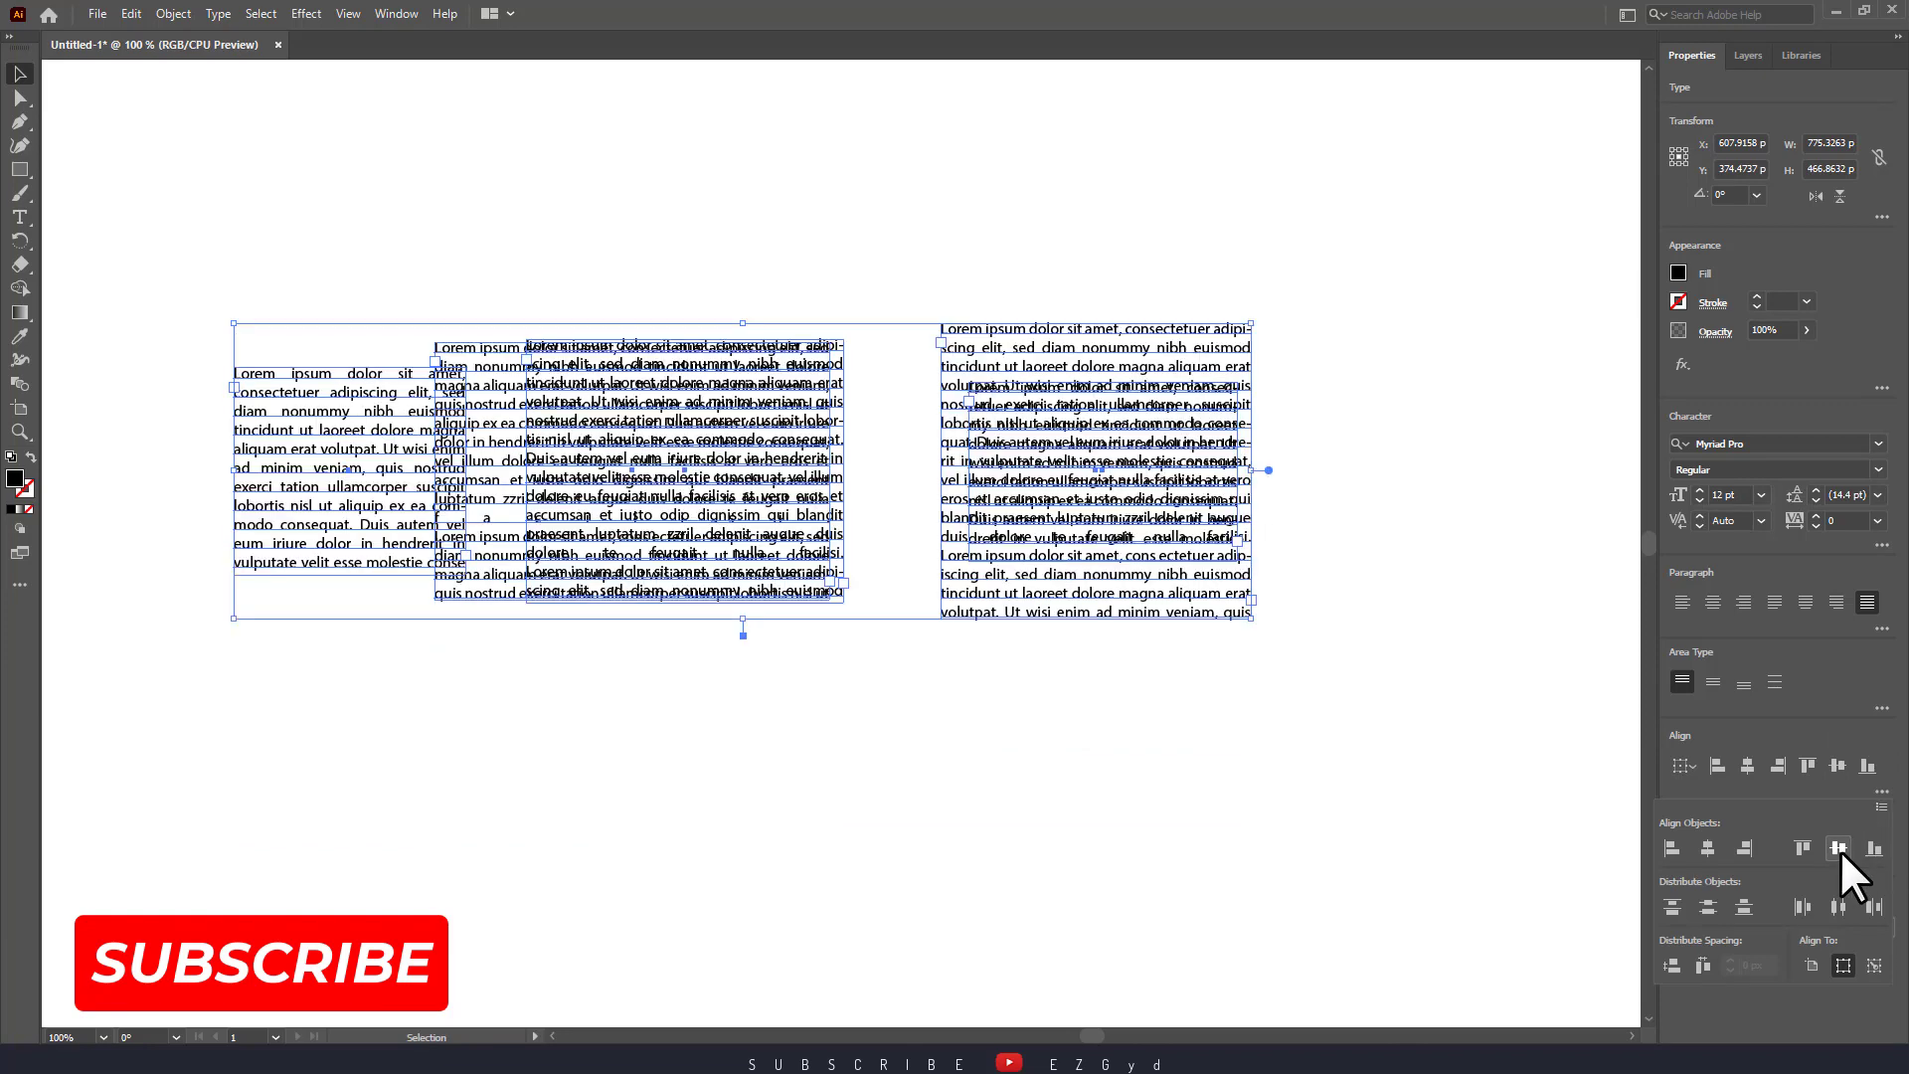
{"action": "left_click", "coordinate": [1518, 768]}
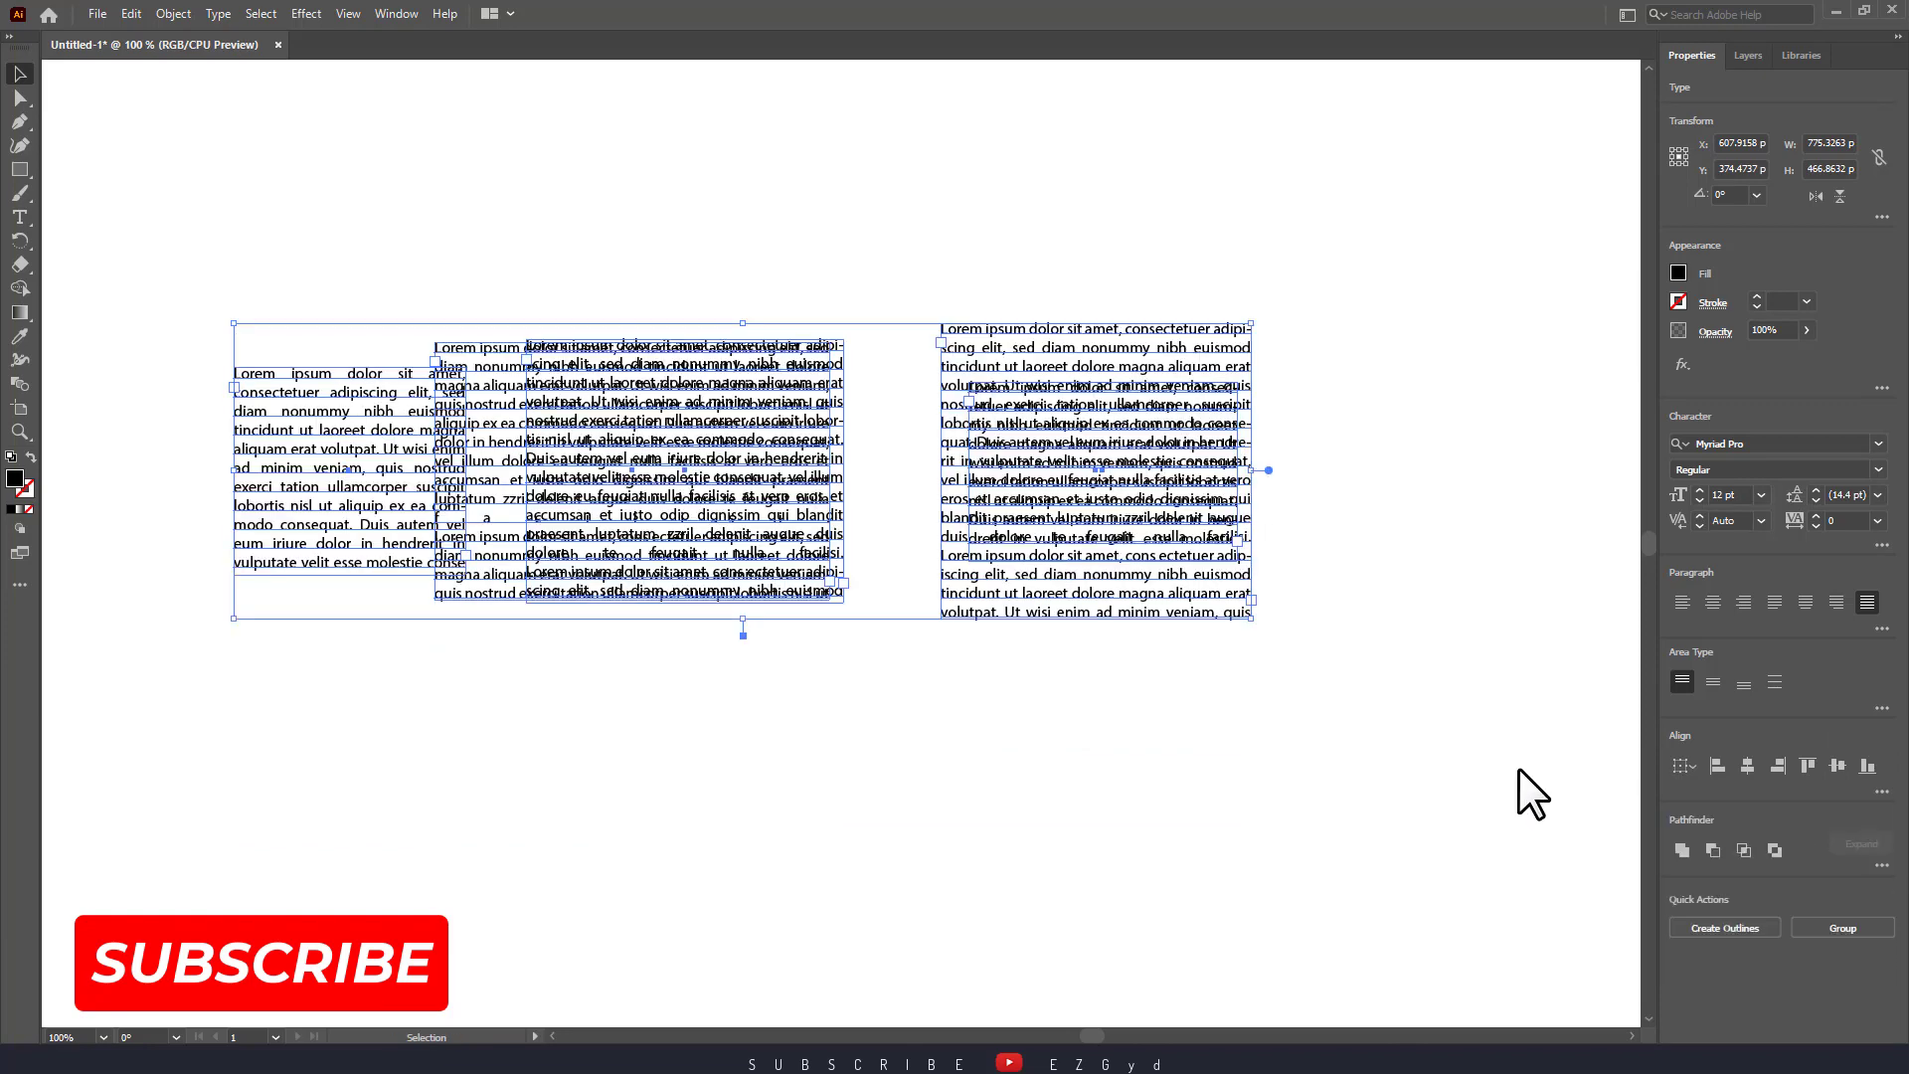
{"action": "left_click", "coordinate": [1515, 766]}
{"action": "key", "text": "ctrl+z"}
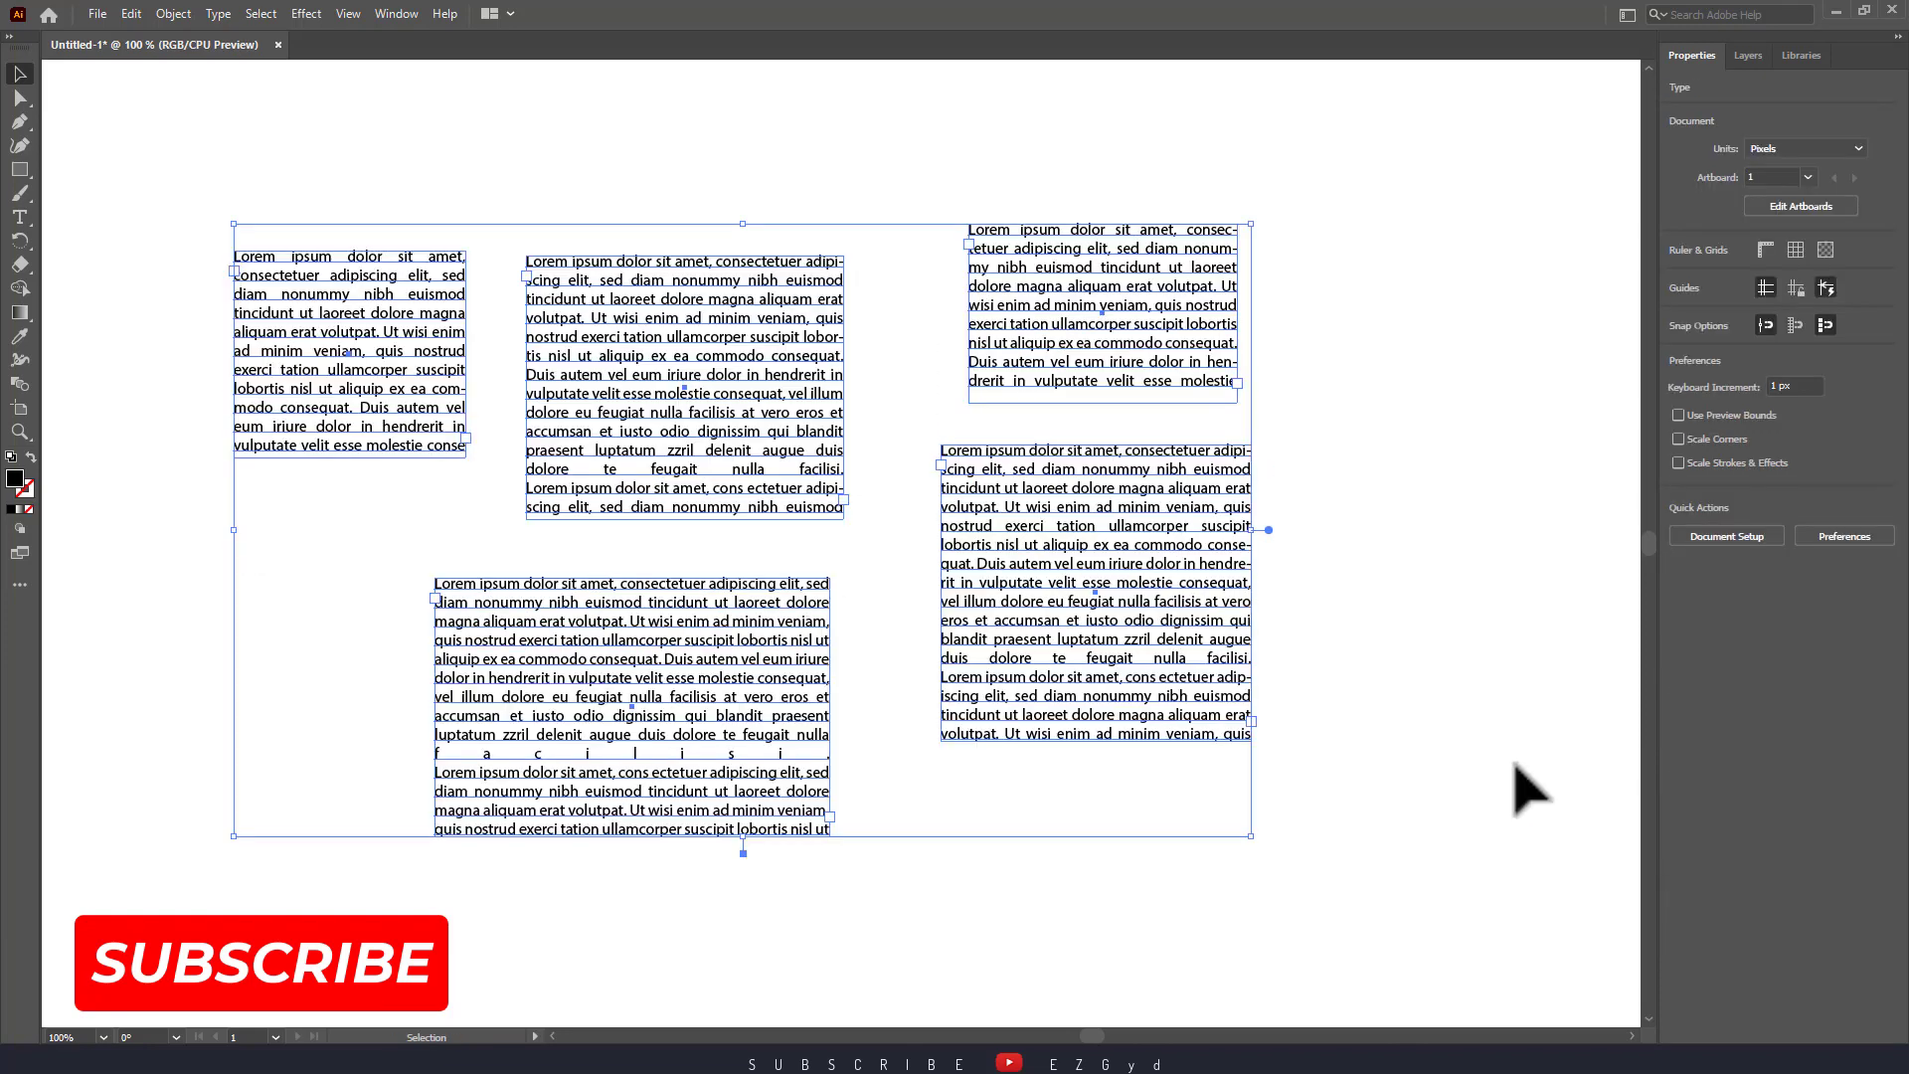
{"action": "left_click", "coordinate": [1525, 780]}
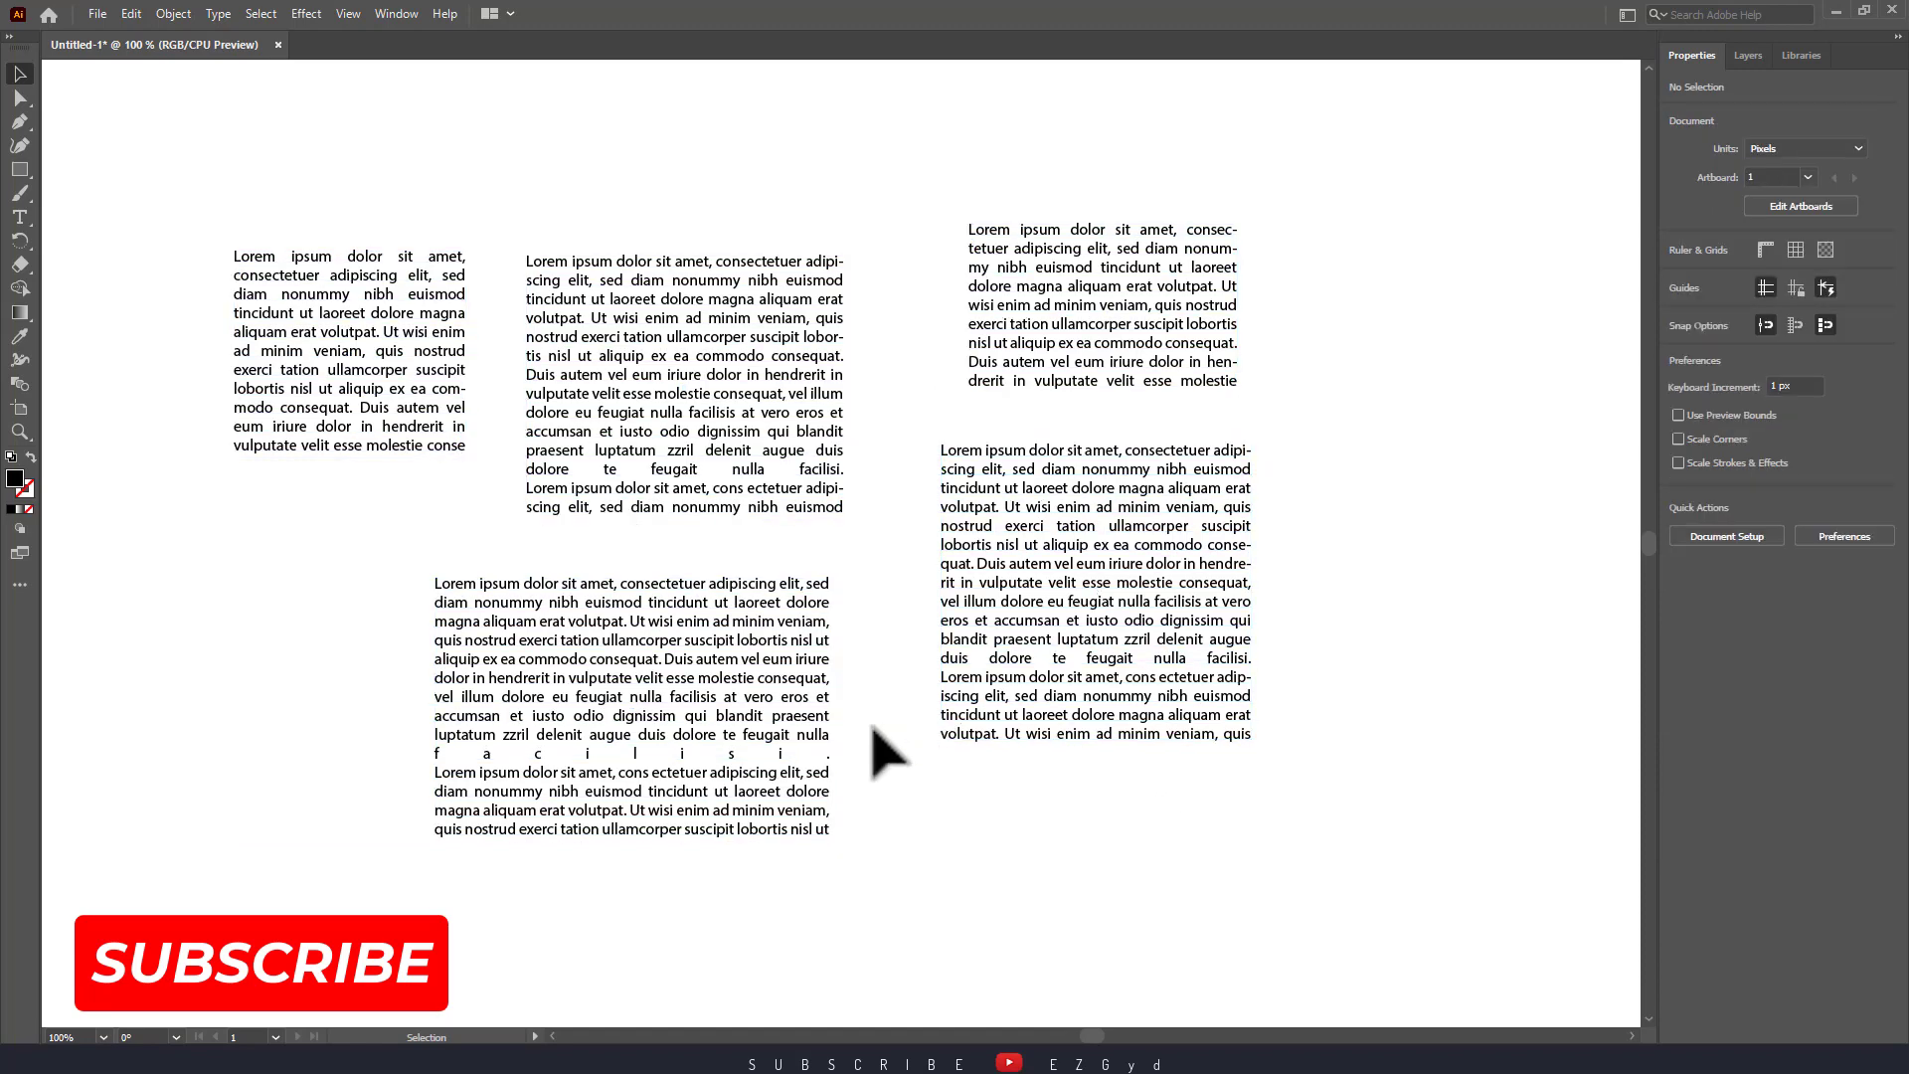
- Delete the upper-middle and upper-right text boxes
{"action": "left_click", "coordinate": [682, 478]}
{"action": "key", "text": "Delete"}
{"action": "left_click", "coordinate": [1109, 353]}
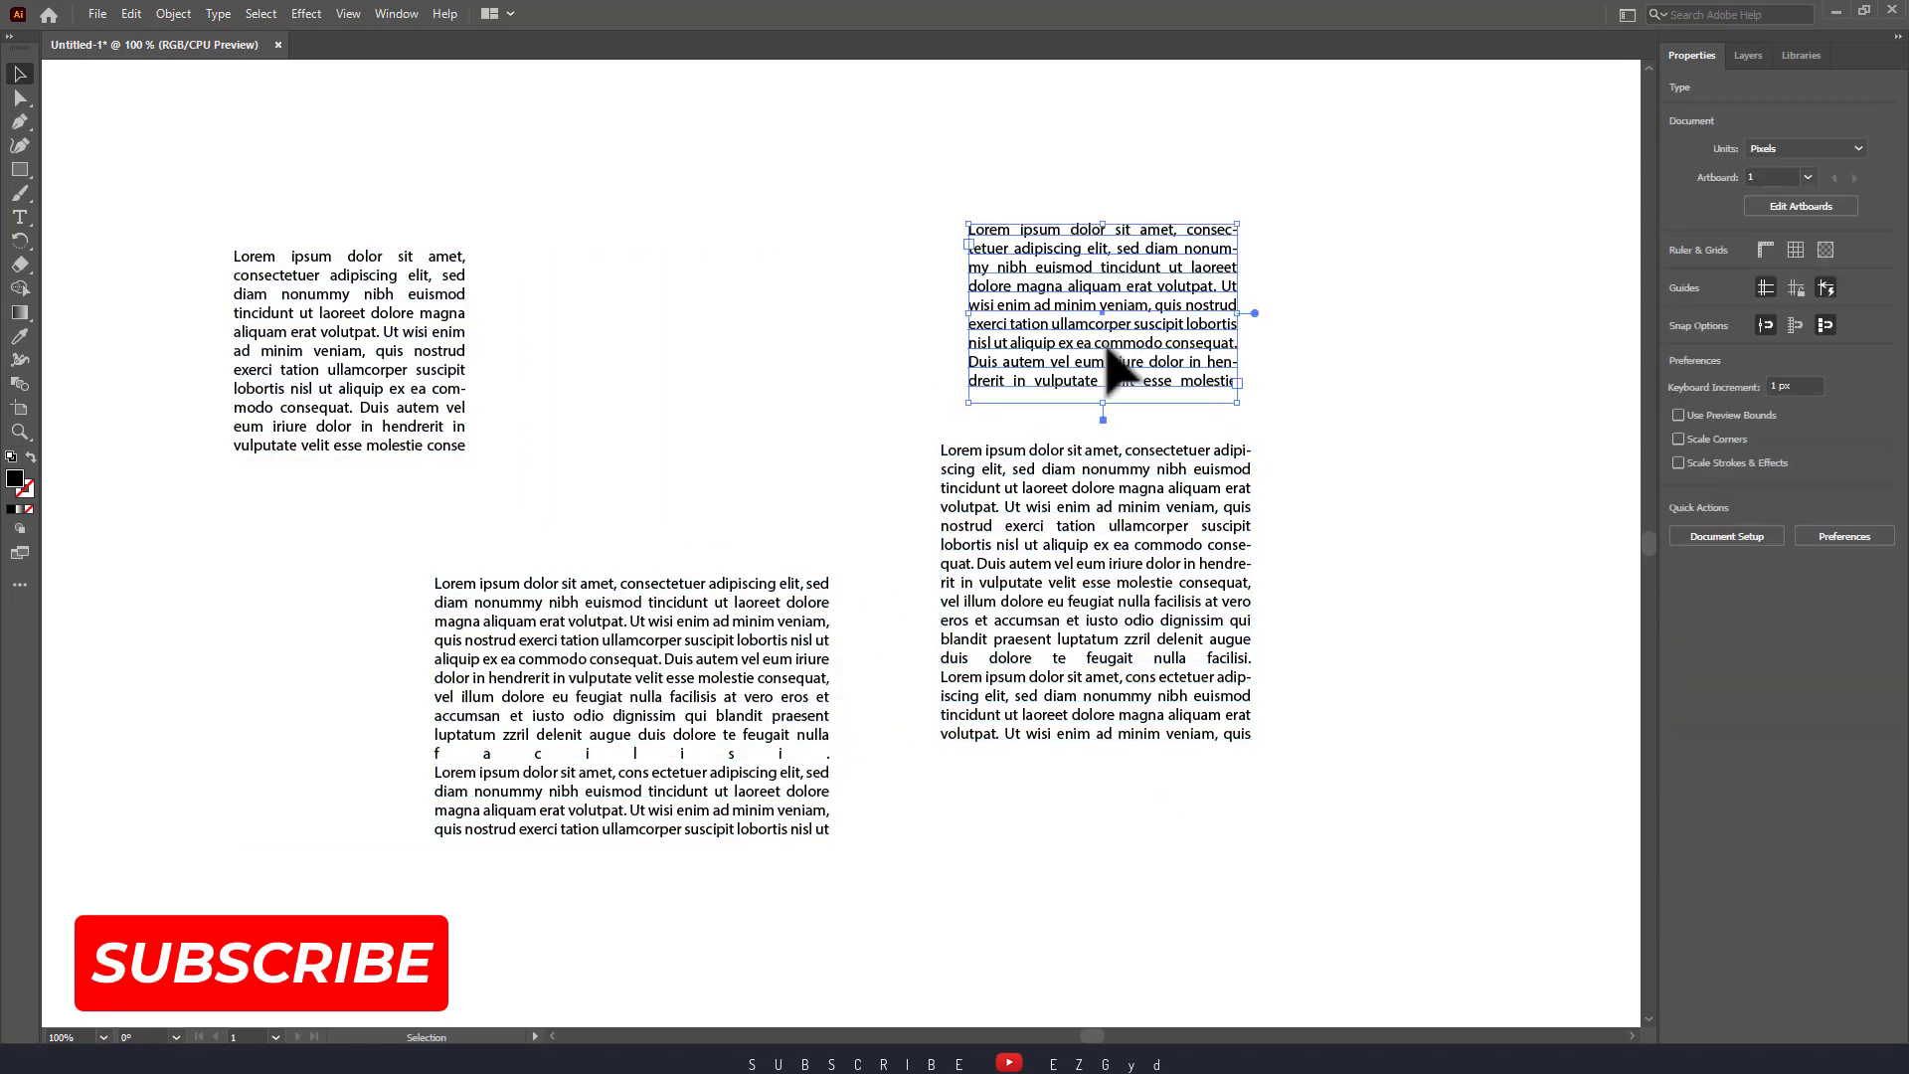
{"action": "key", "text": "Delete"}
- Align the three remaining text boxes along their bottom edges
{"action": "left_click_drag", "start_coordinate": [145, 169], "coordinate": [949, 766]}
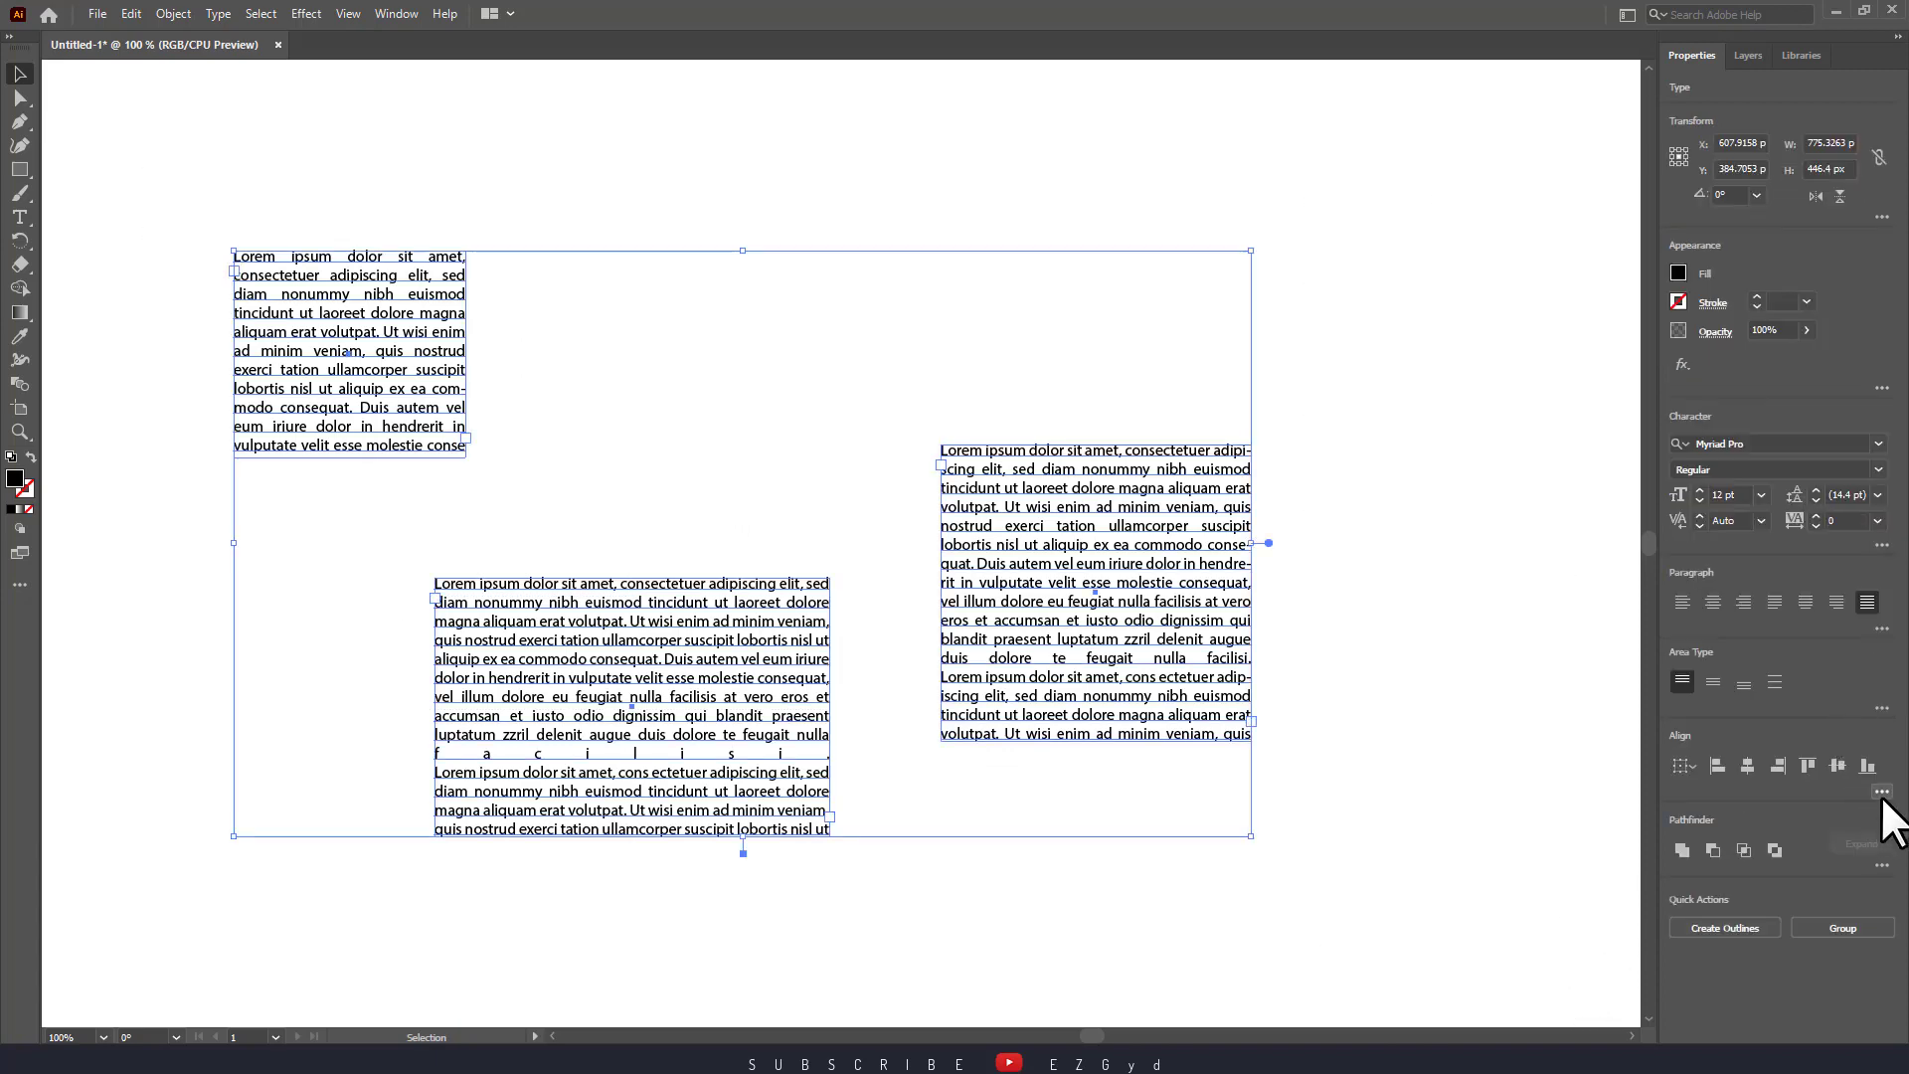
{"action": "left_click", "coordinate": [1868, 766]}
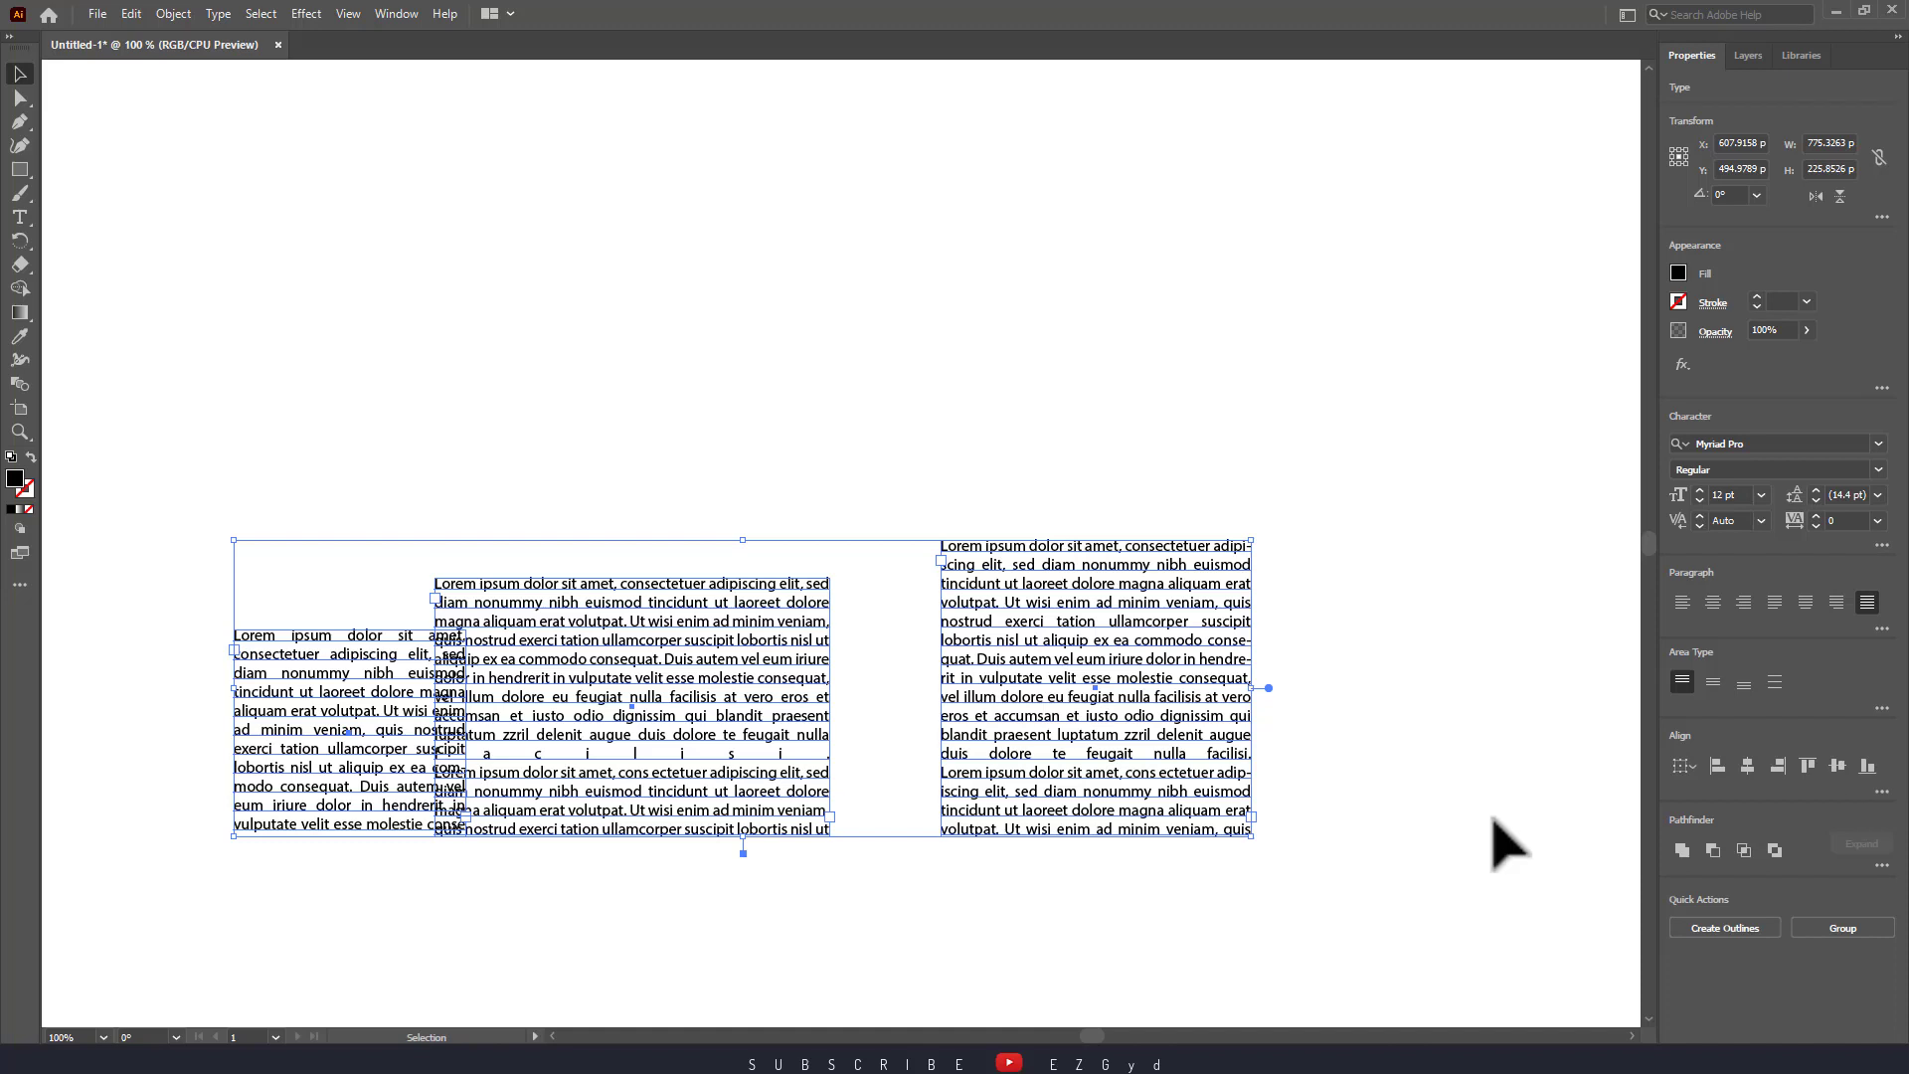
- Distribute the three text boxes horizontally by their centers
{"action": "left_click", "coordinate": [1881, 792]}
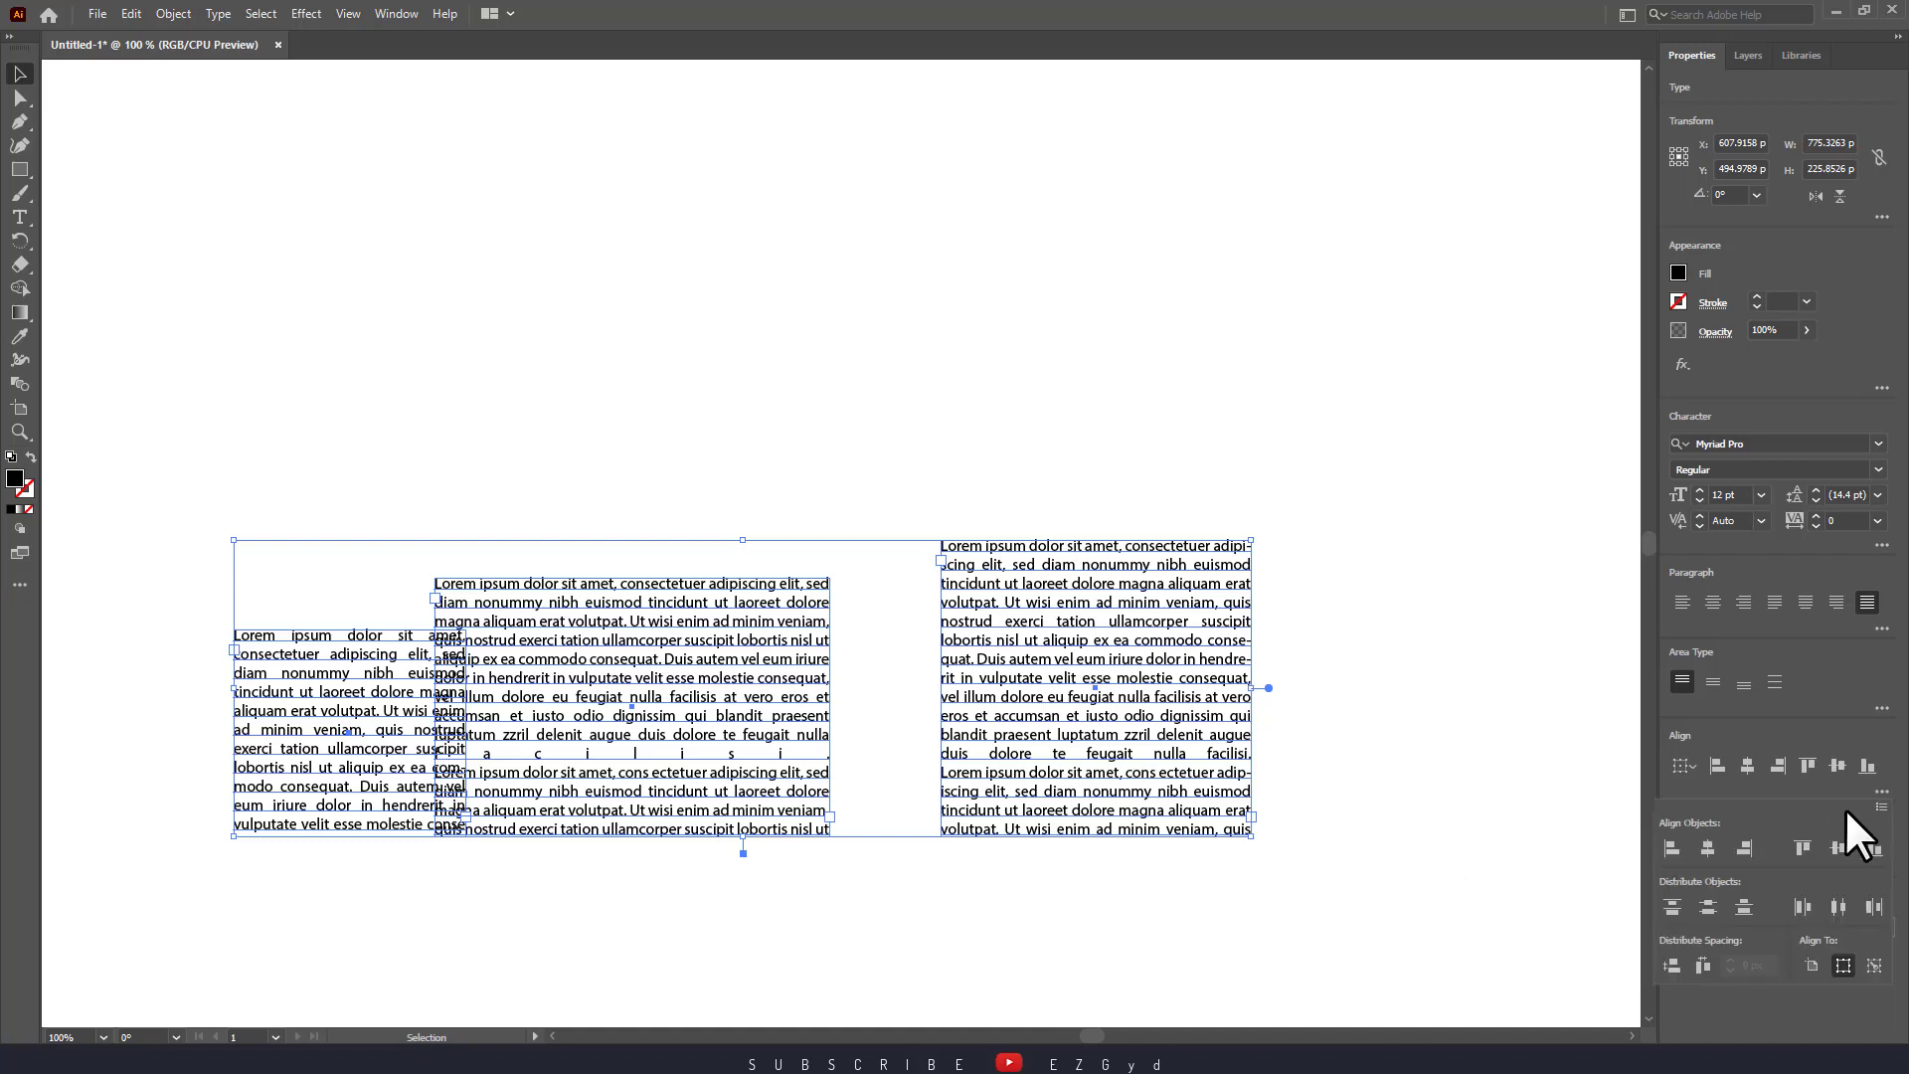
{"action": "left_click", "coordinate": [1838, 907]}
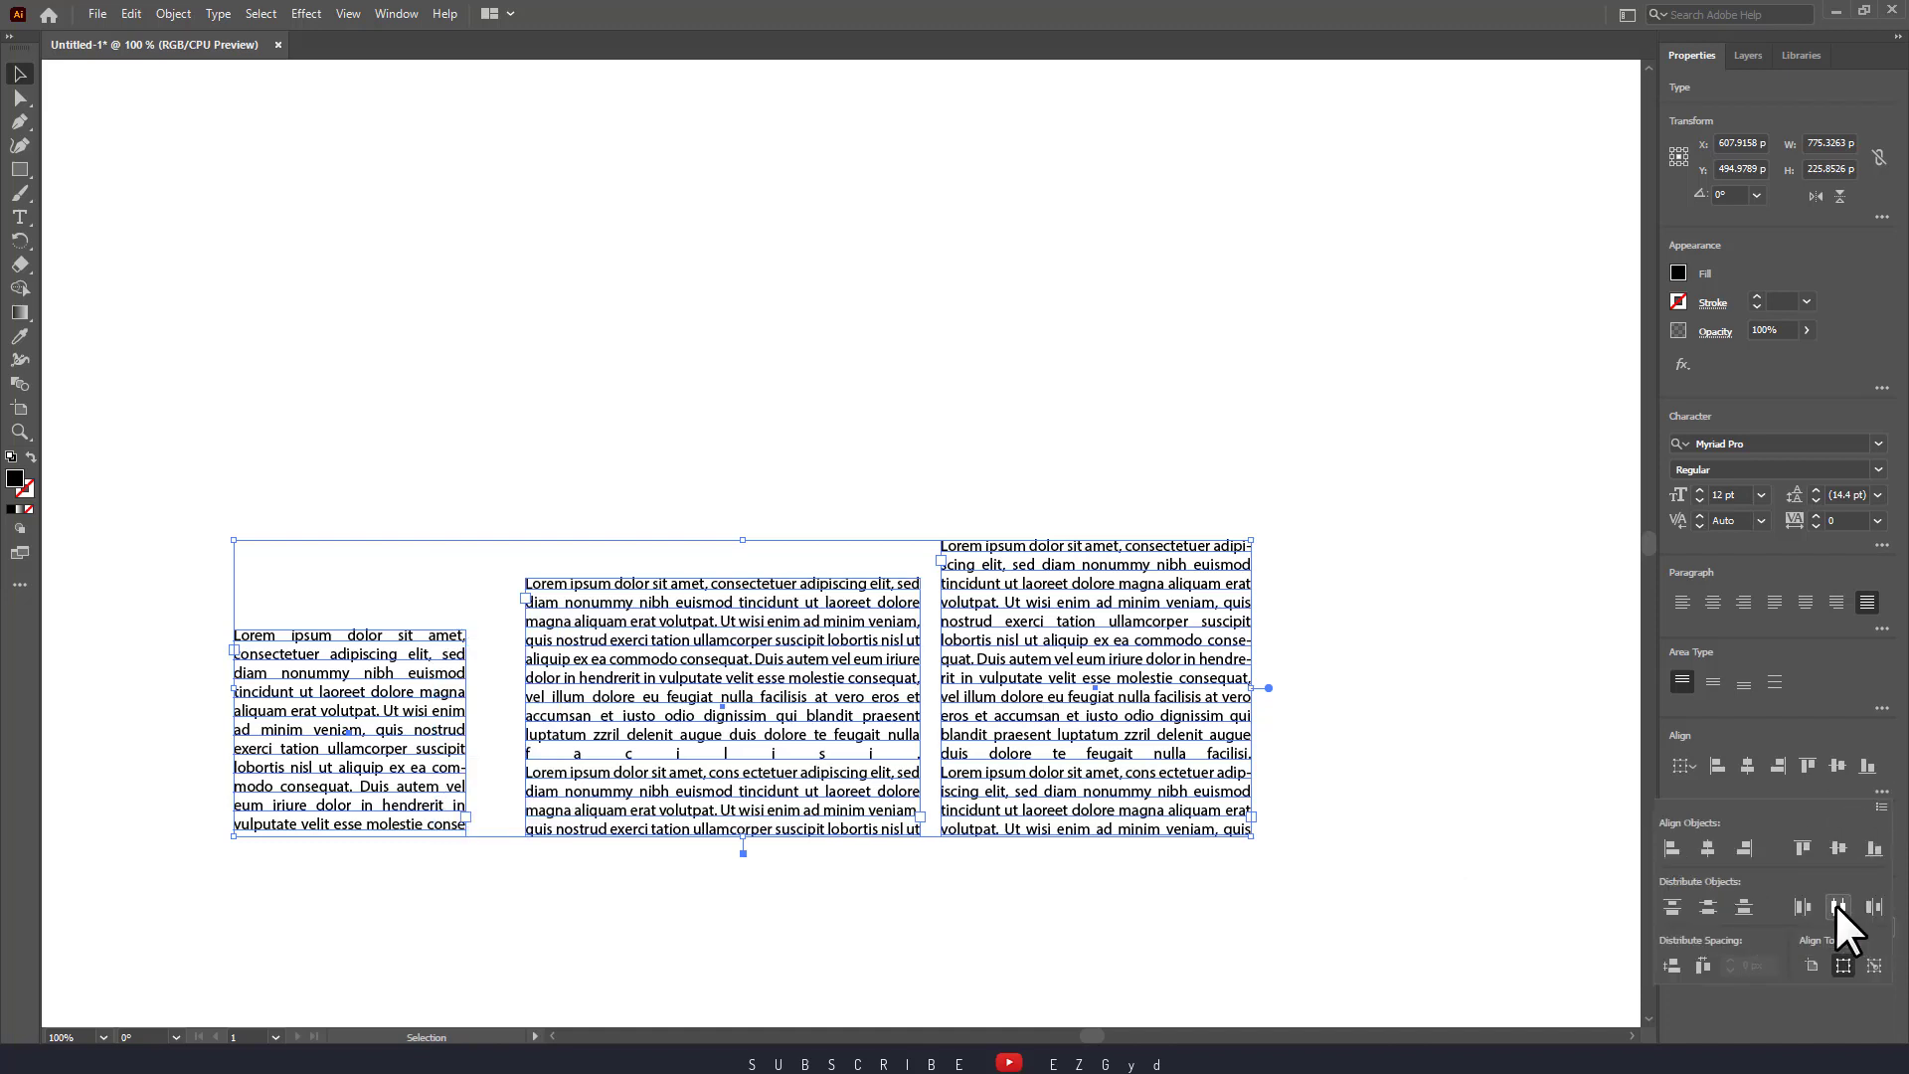
- Try distributing the three text boxes vertically by centers and by tops, and left-align them, undoing the left alignment
{"action": "left_click", "coordinate": [1713, 906]}
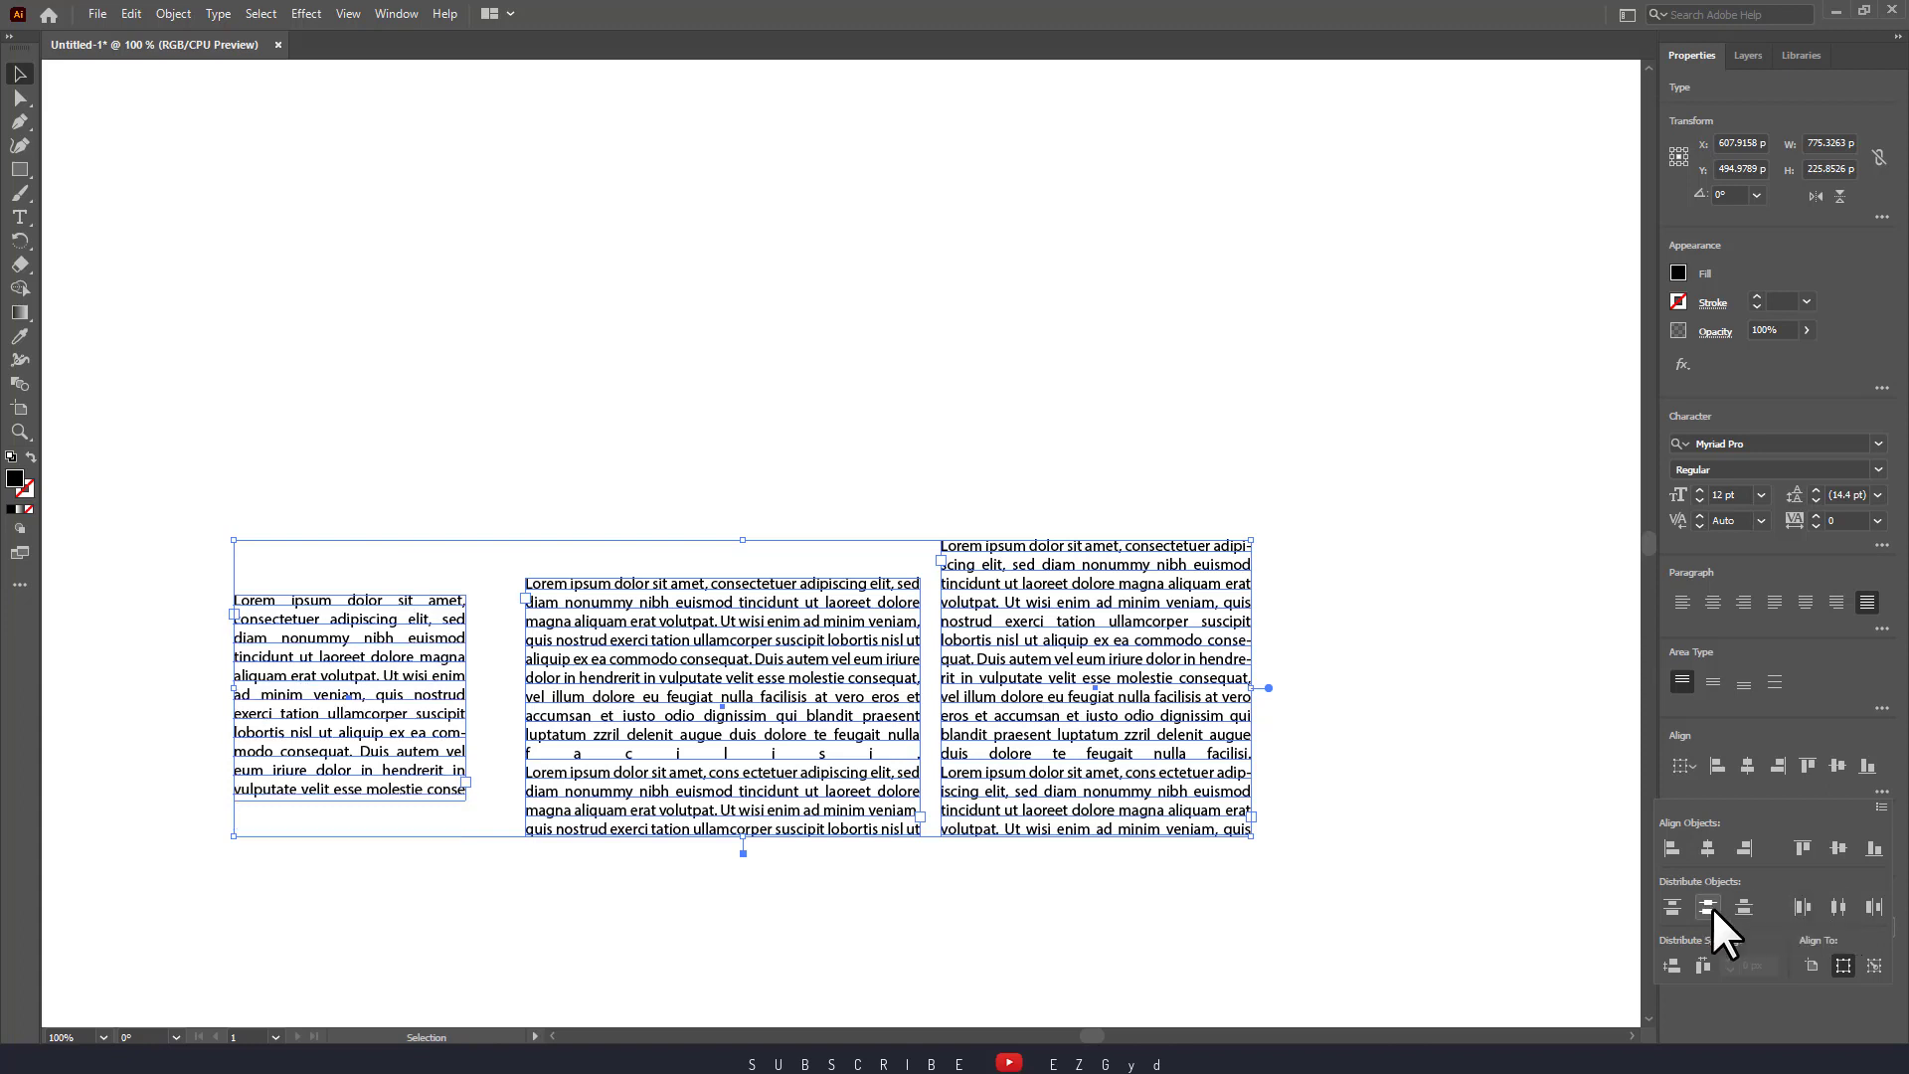
{"action": "left_click", "coordinate": [1670, 903]}
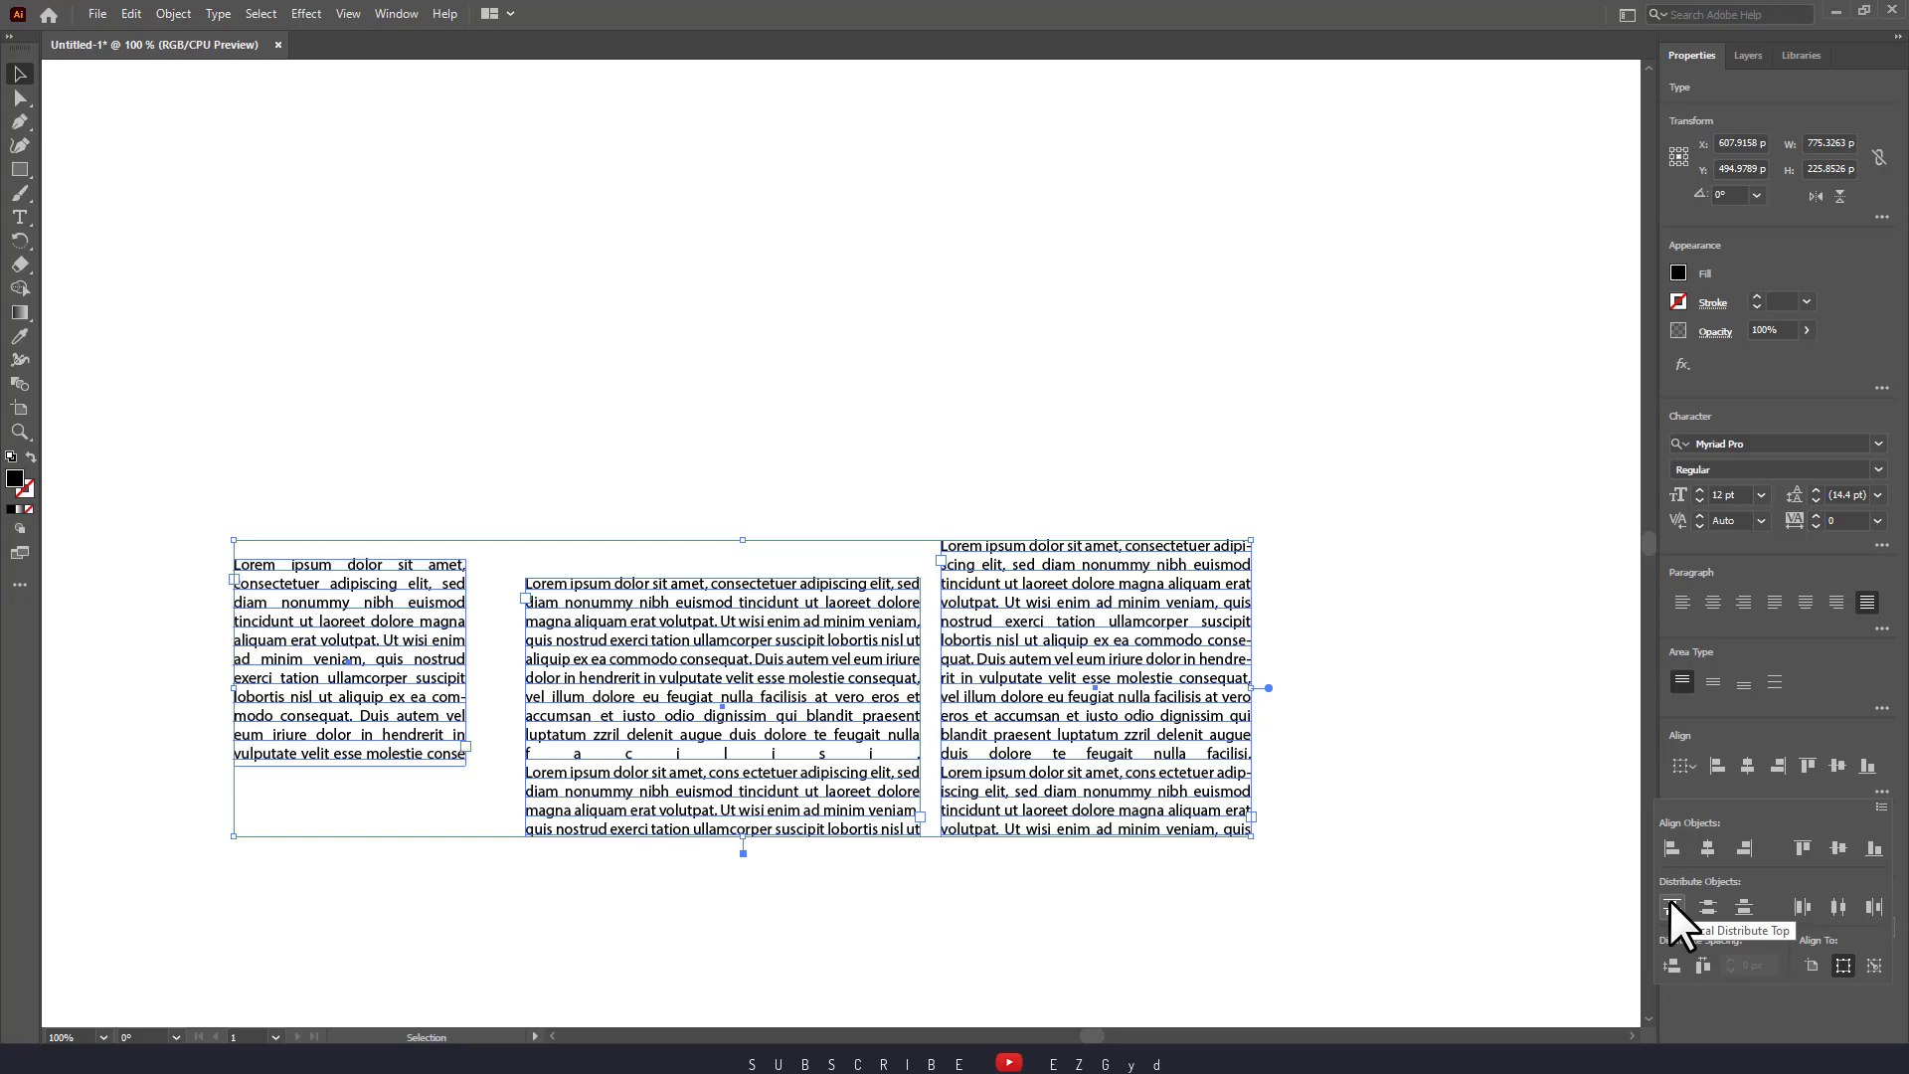
{"action": "left_click", "coordinate": [1674, 847]}
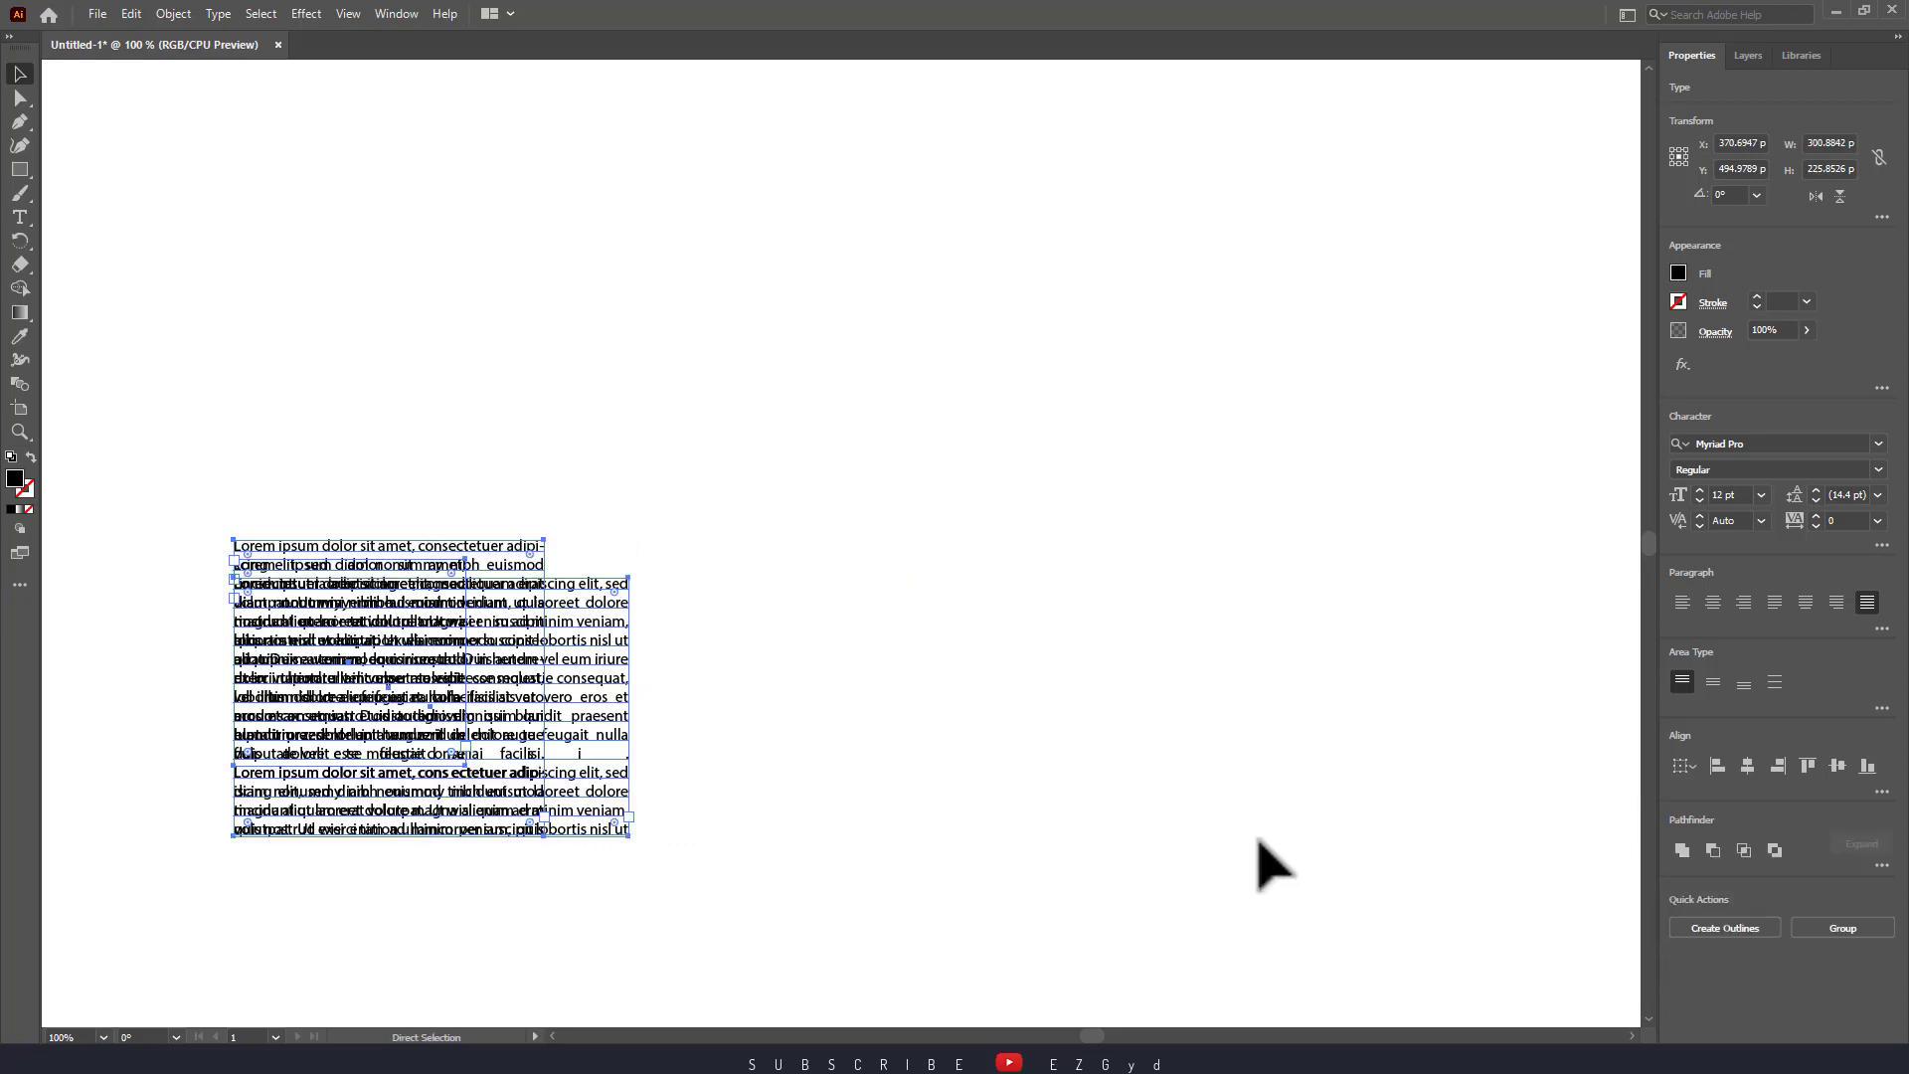
{"action": "key", "text": "ctrl+z"}
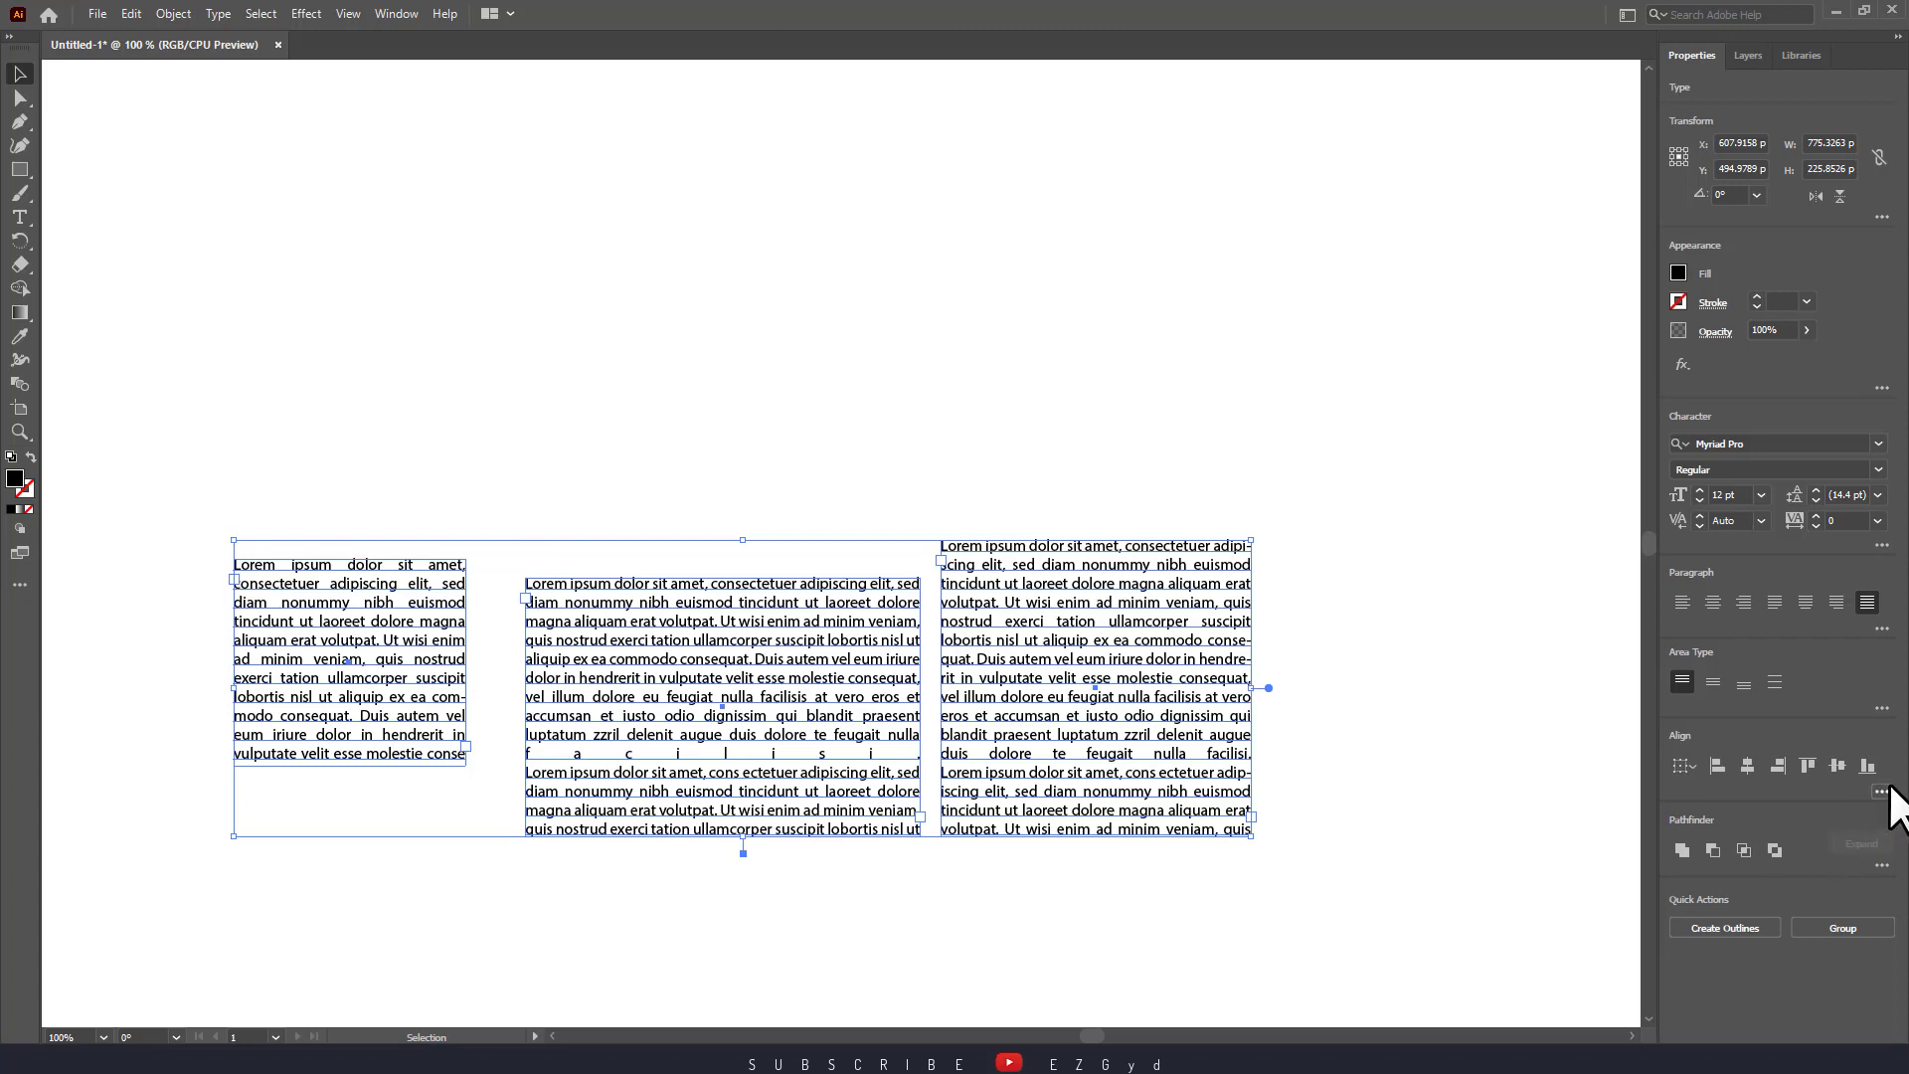
- Align the three text boxes along their top edges, and switch the alignment to their vertical centers
{"action": "left_click", "coordinate": [1797, 767]}
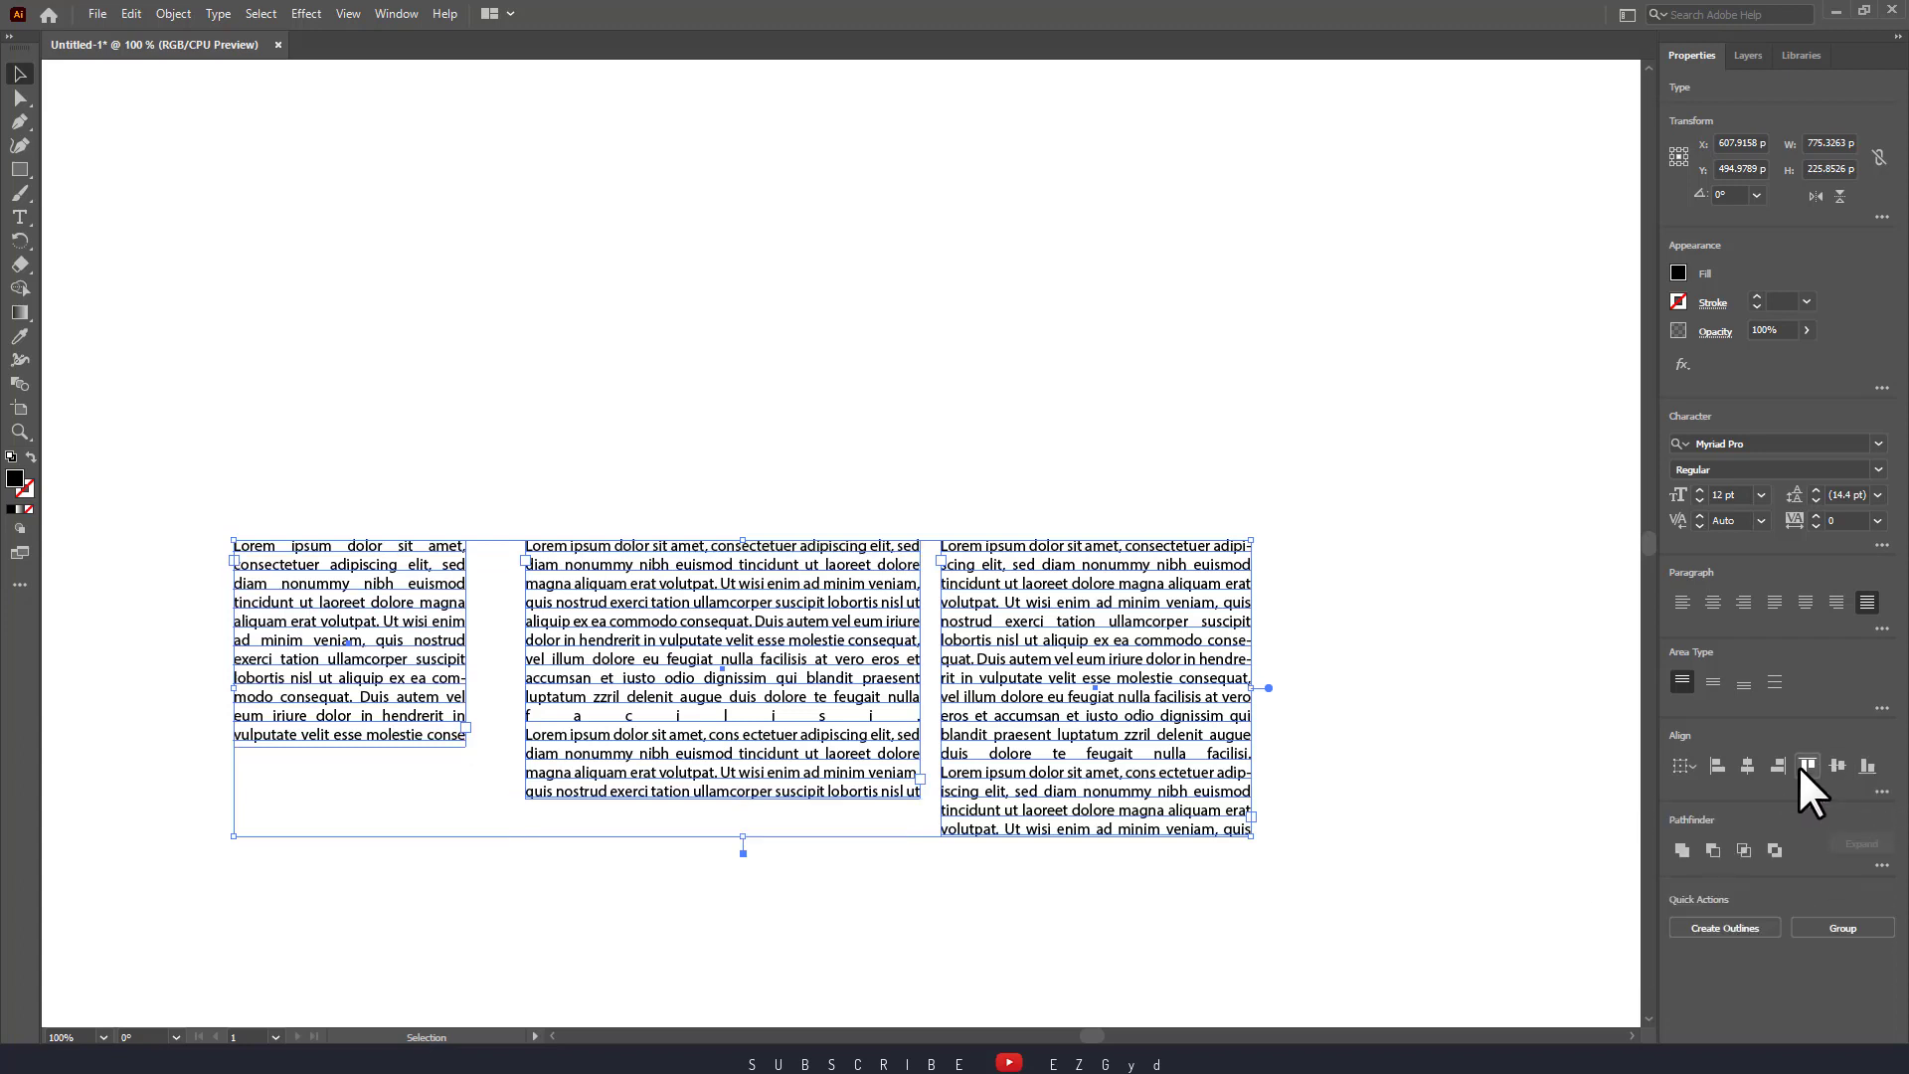
{"action": "left_click", "coordinate": [1876, 792]}
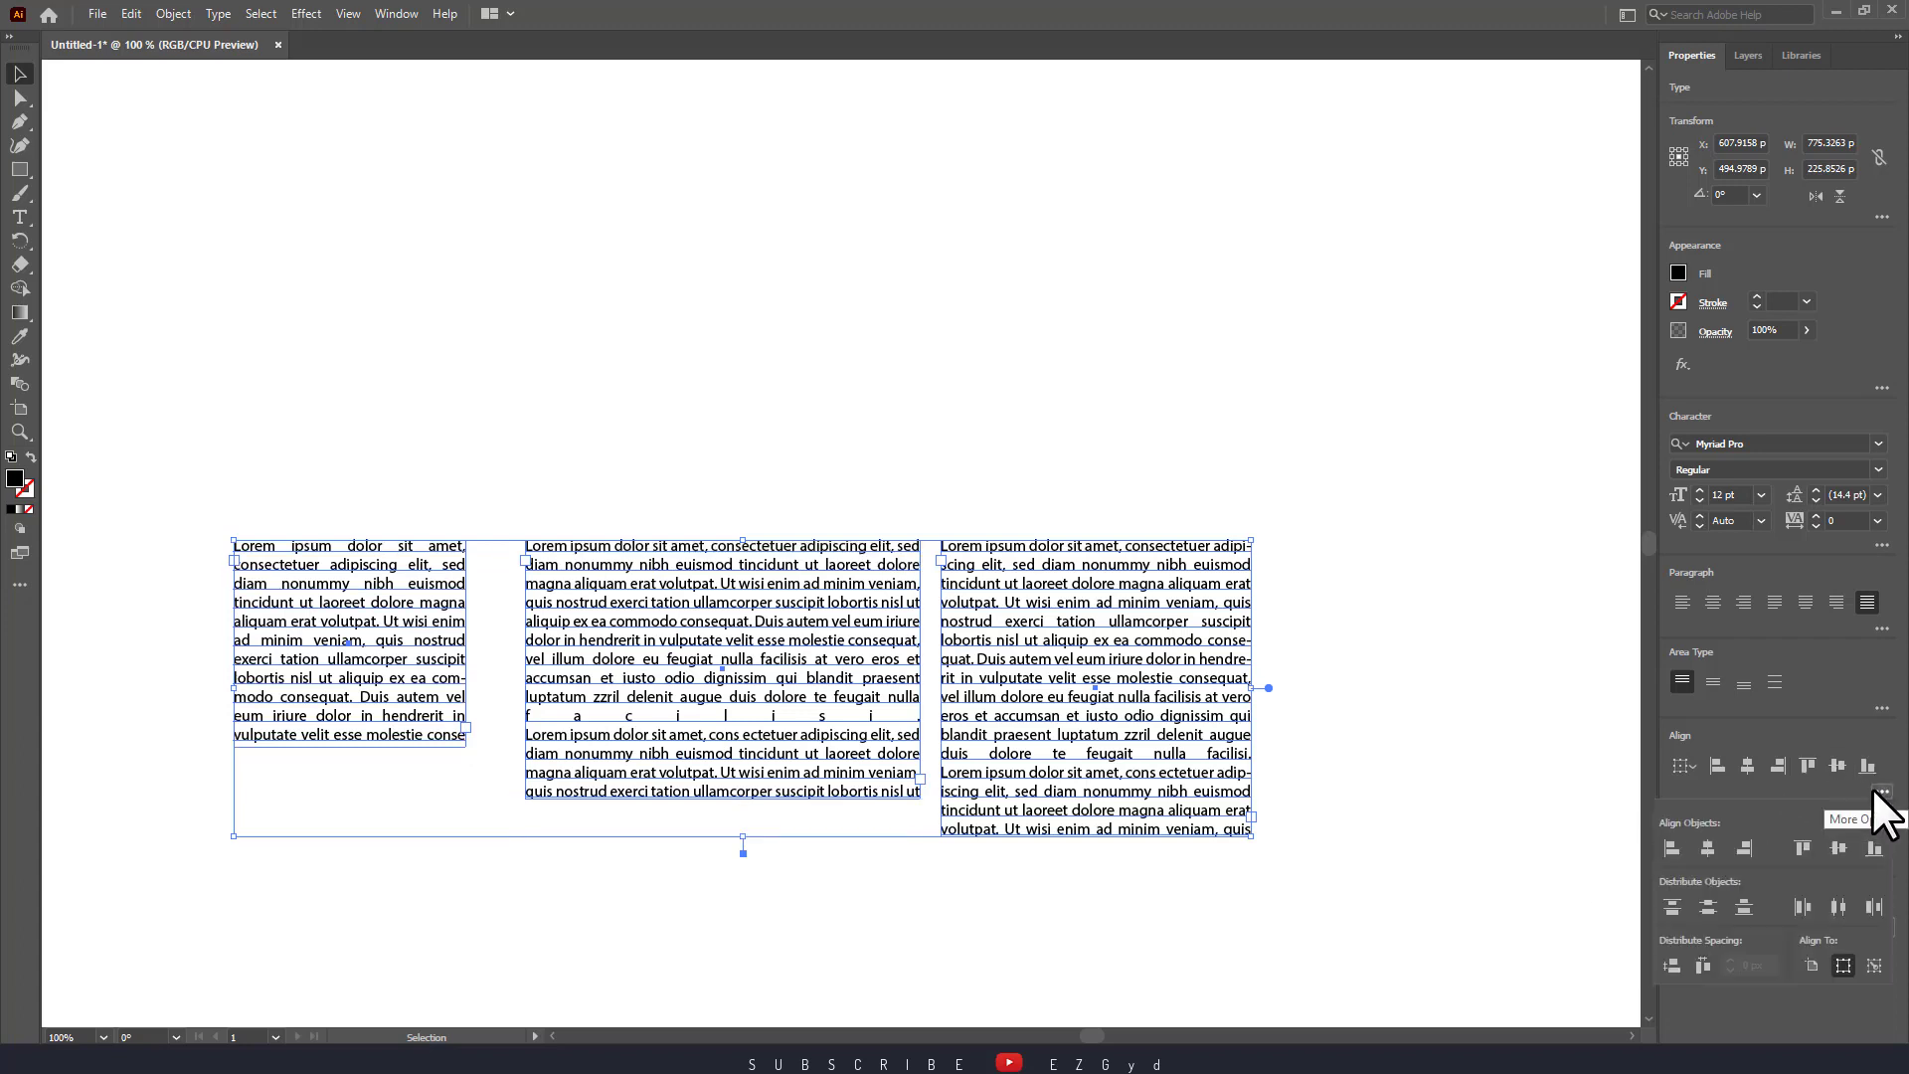
{"action": "left_click", "coordinate": [1837, 849]}
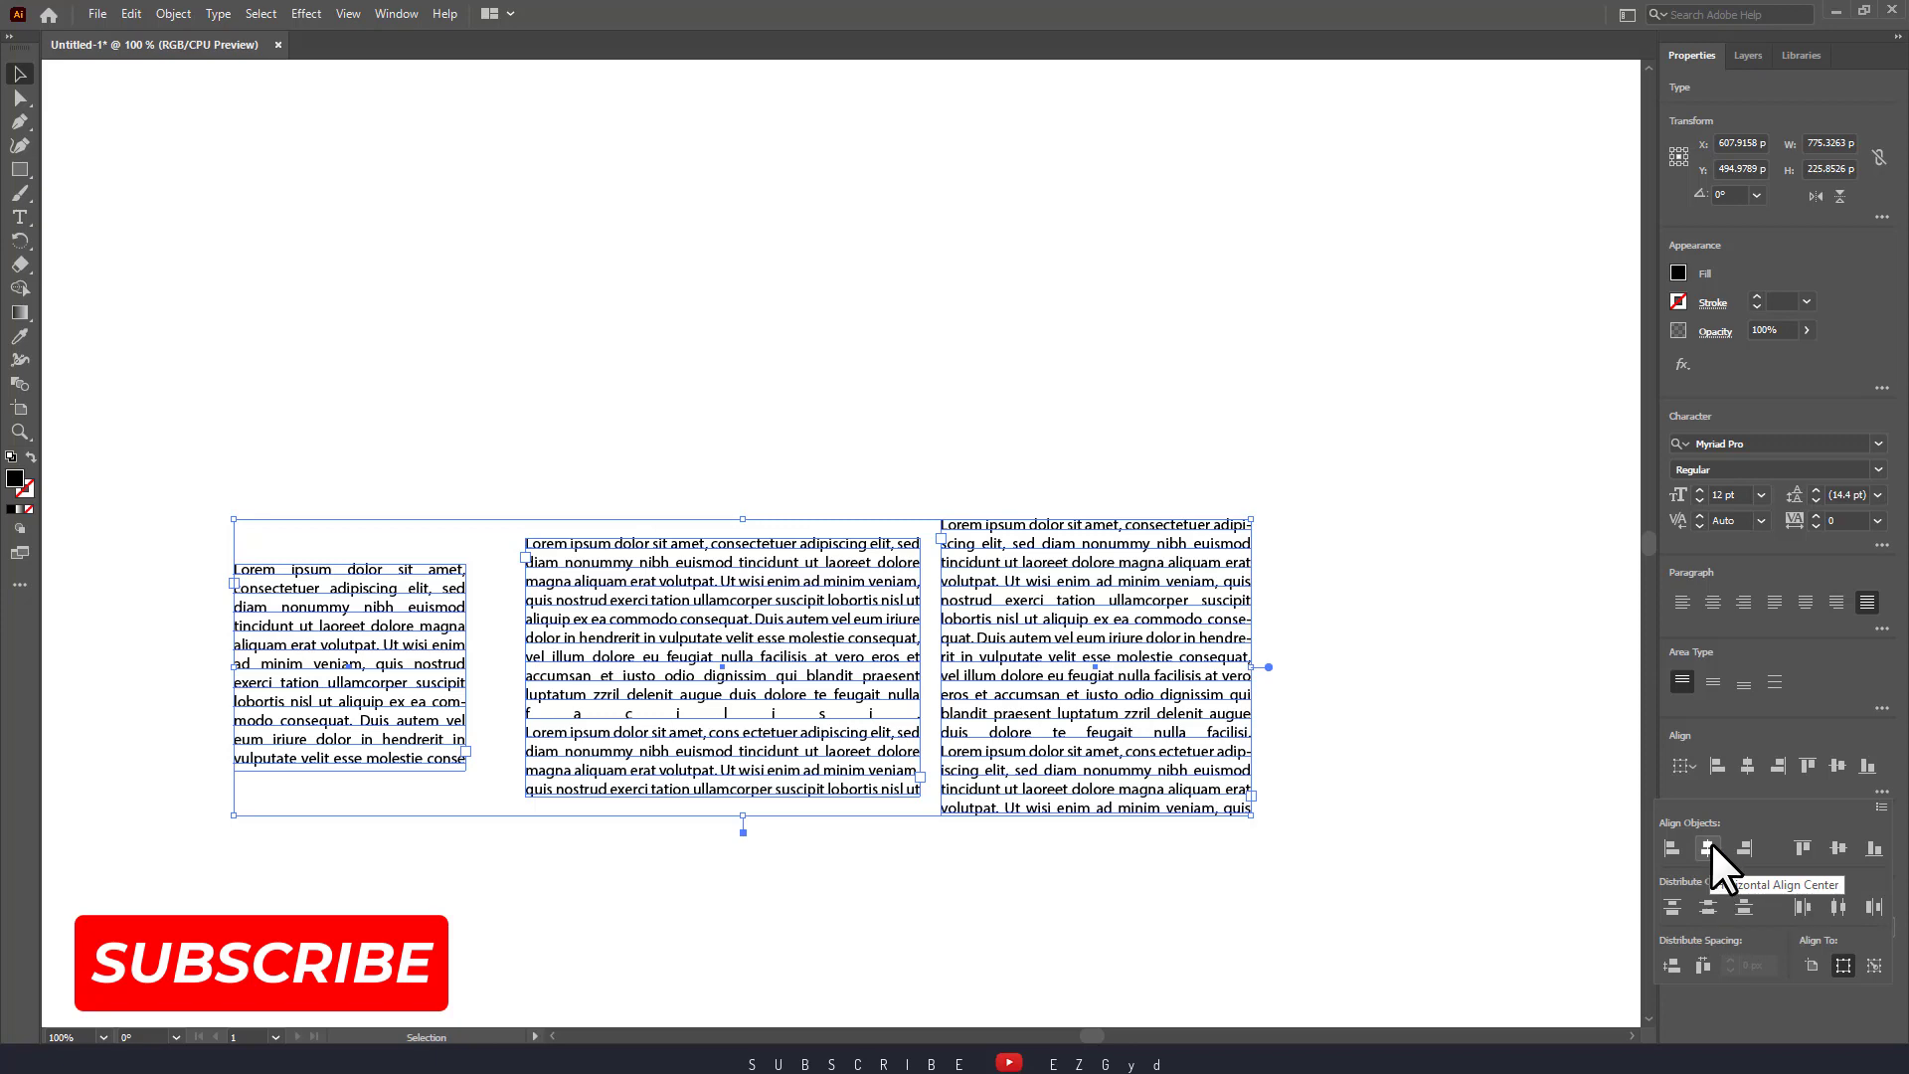
- Move all three text boxes together about 43 px right and 120 px up, and deselect them
{"action": "left_click", "coordinate": [1523, 860]}
{"action": "left_click_drag", "start_coordinate": [285, 429], "coordinate": [1133, 838]}
{"action": "left_click_drag", "start_coordinate": [1064, 701], "coordinate": [1084, 577]}
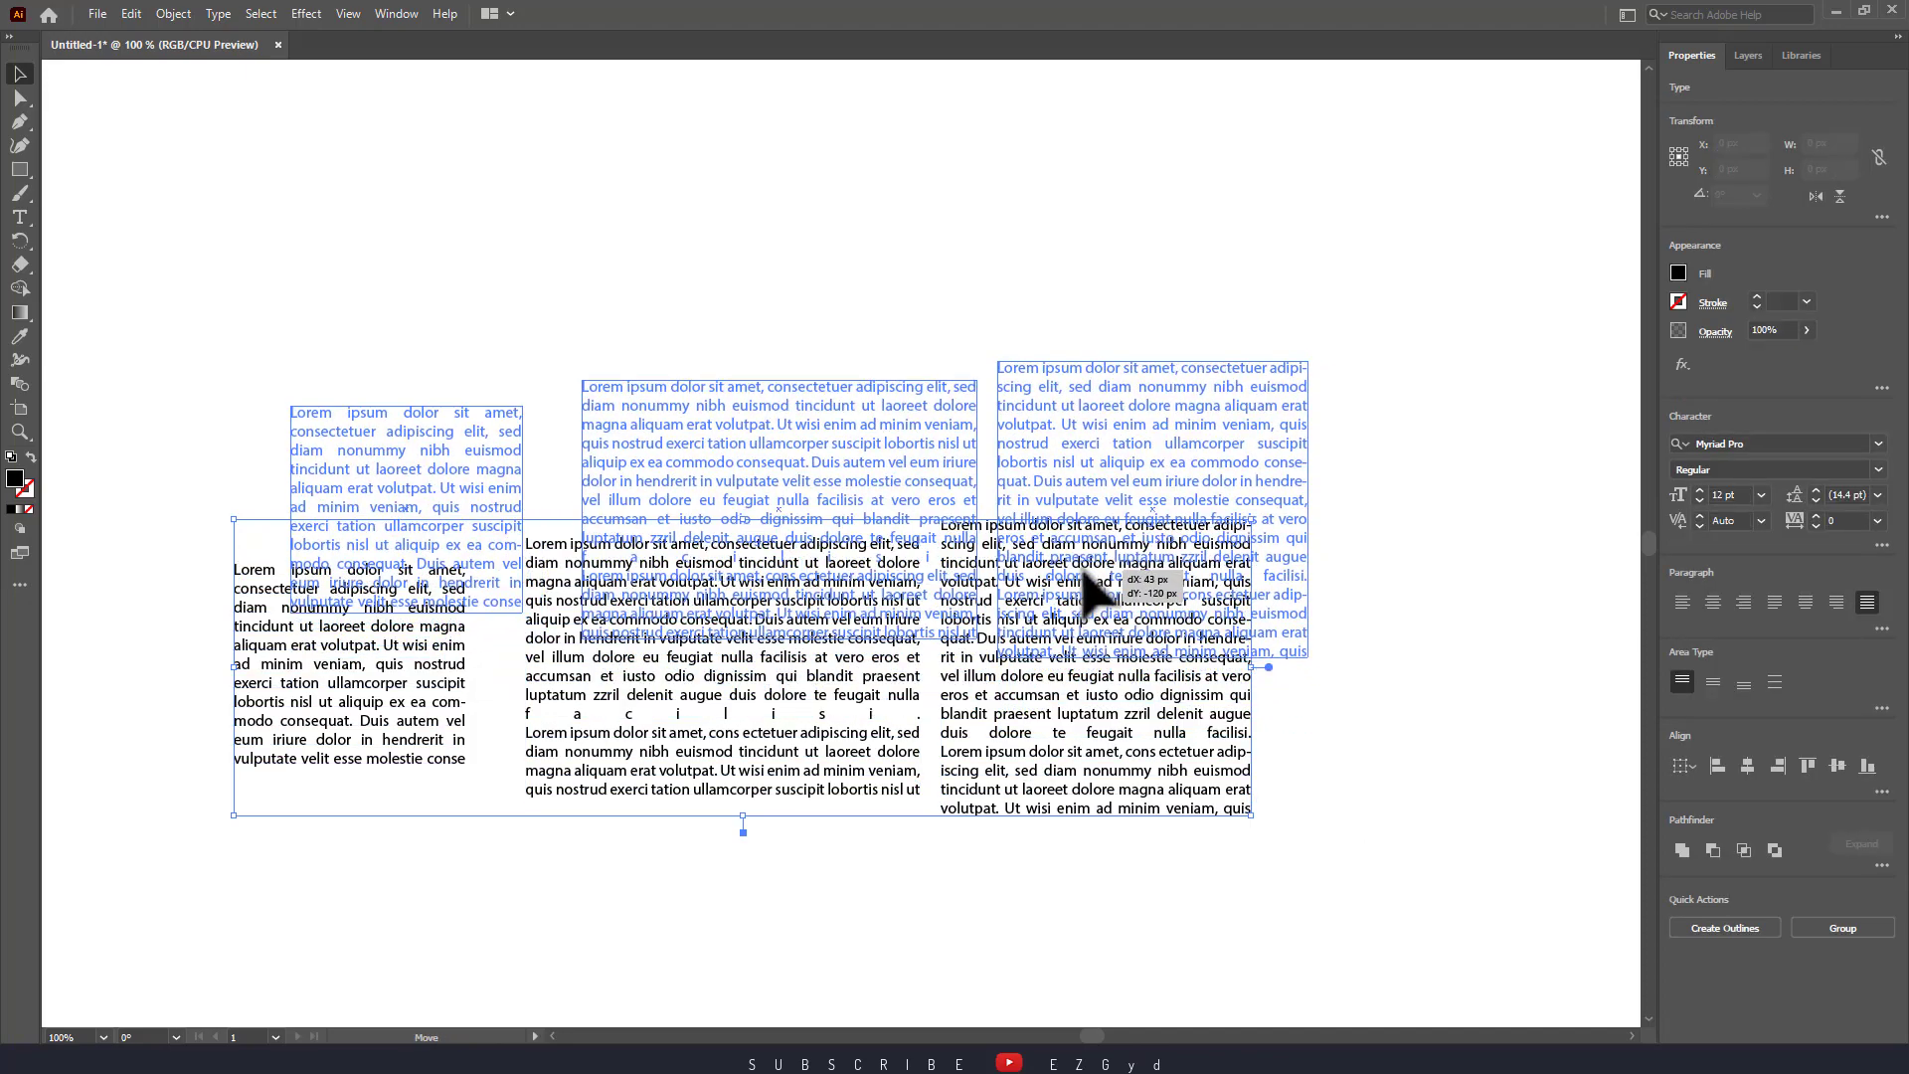
{"action": "left_click", "coordinate": [1356, 837]}
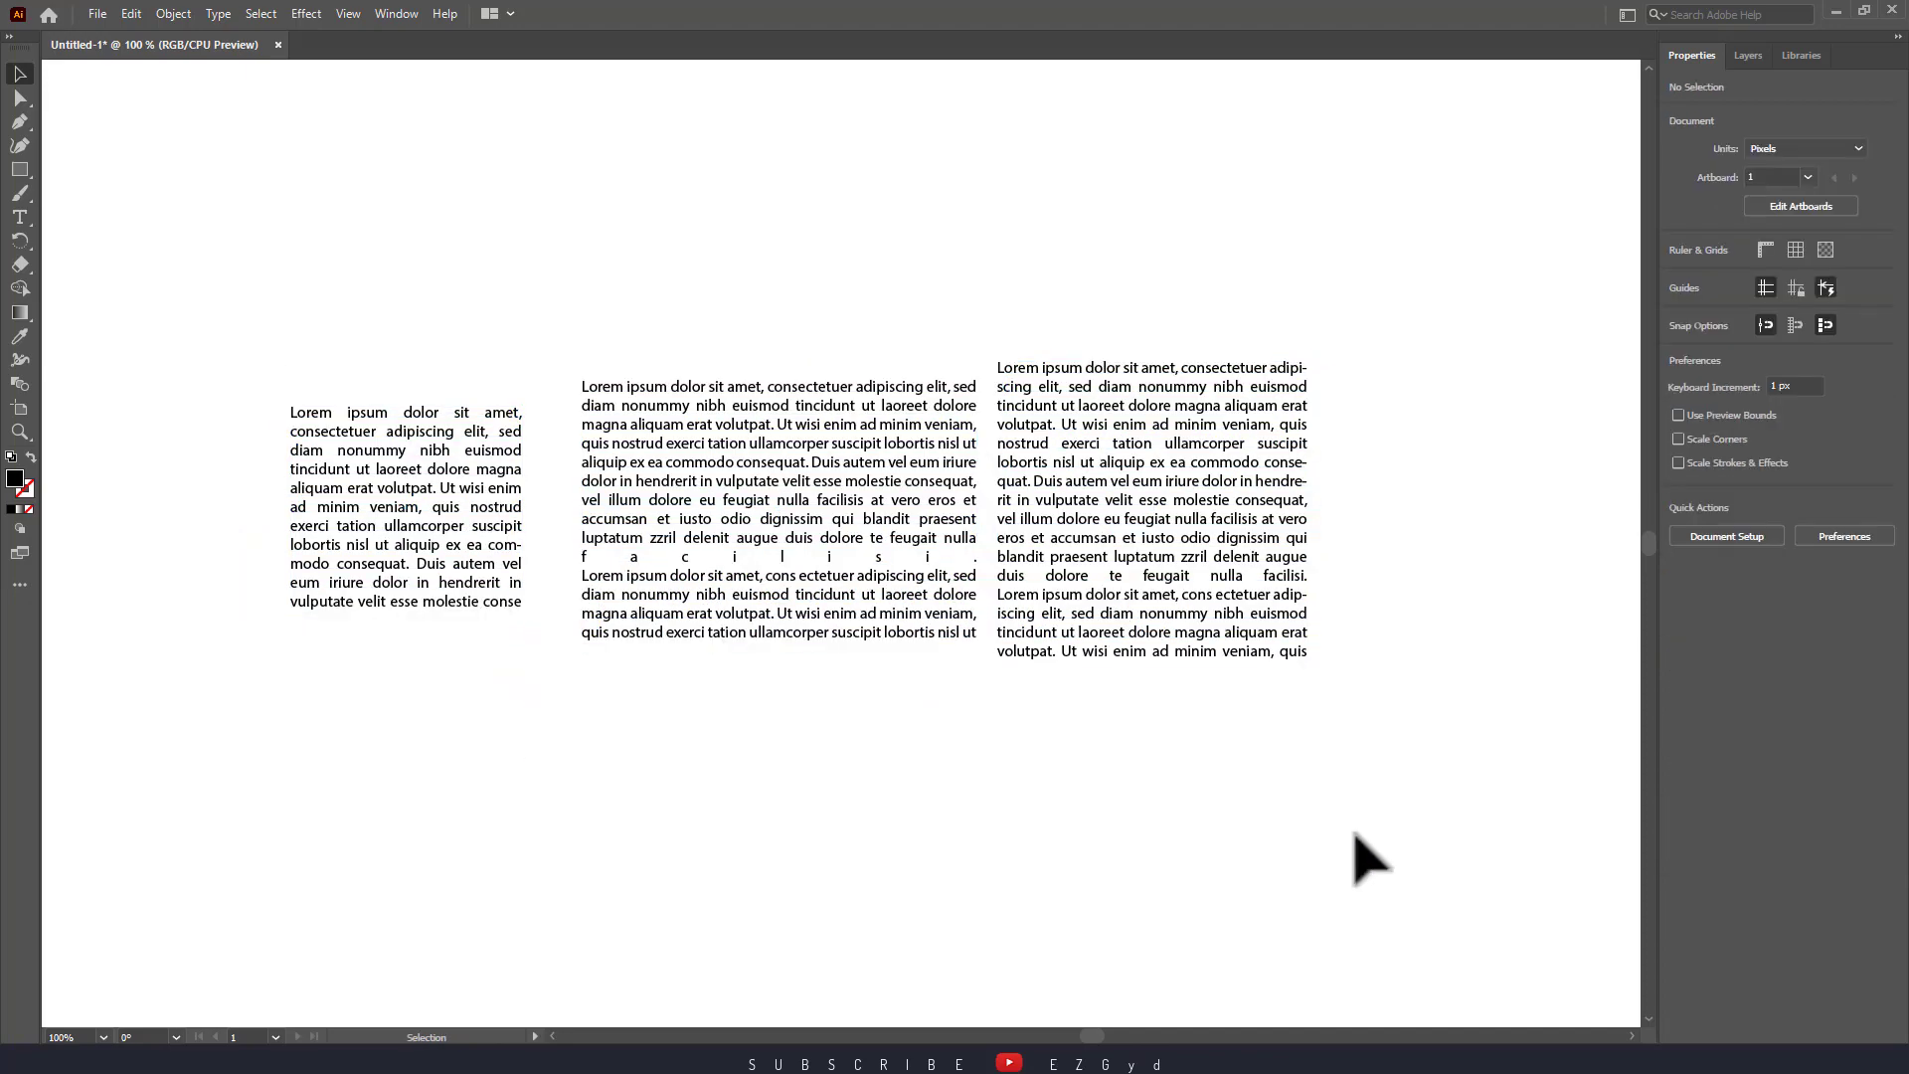